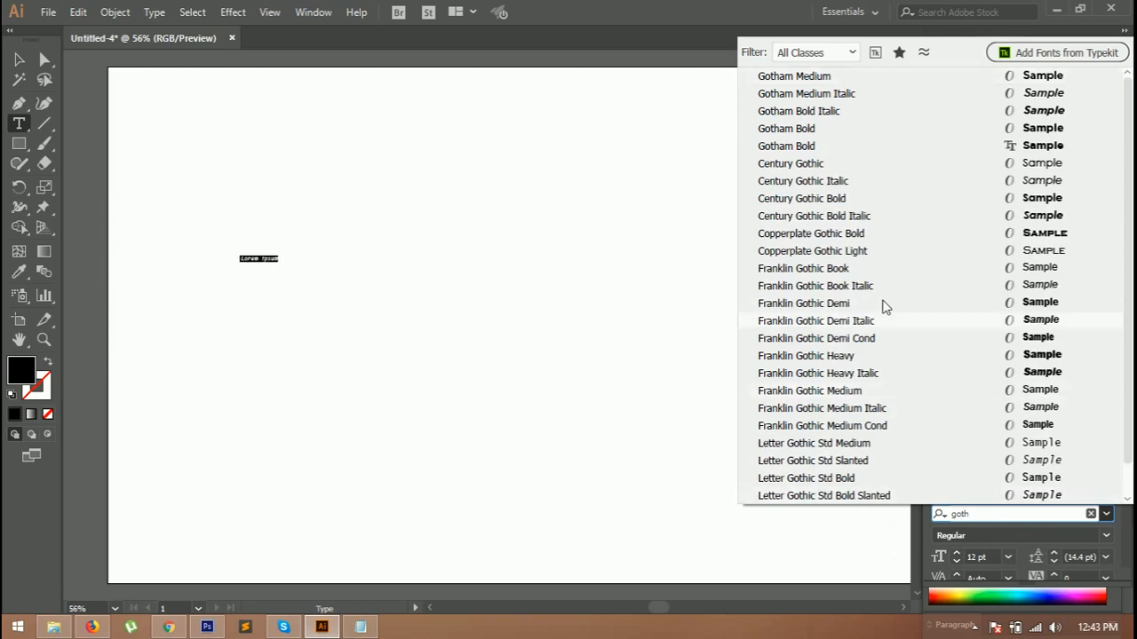
Step: Set the selected text's font to Gotham Bold and its size to 100 pt
{"action": "left_click", "coordinate": [992, 518]}
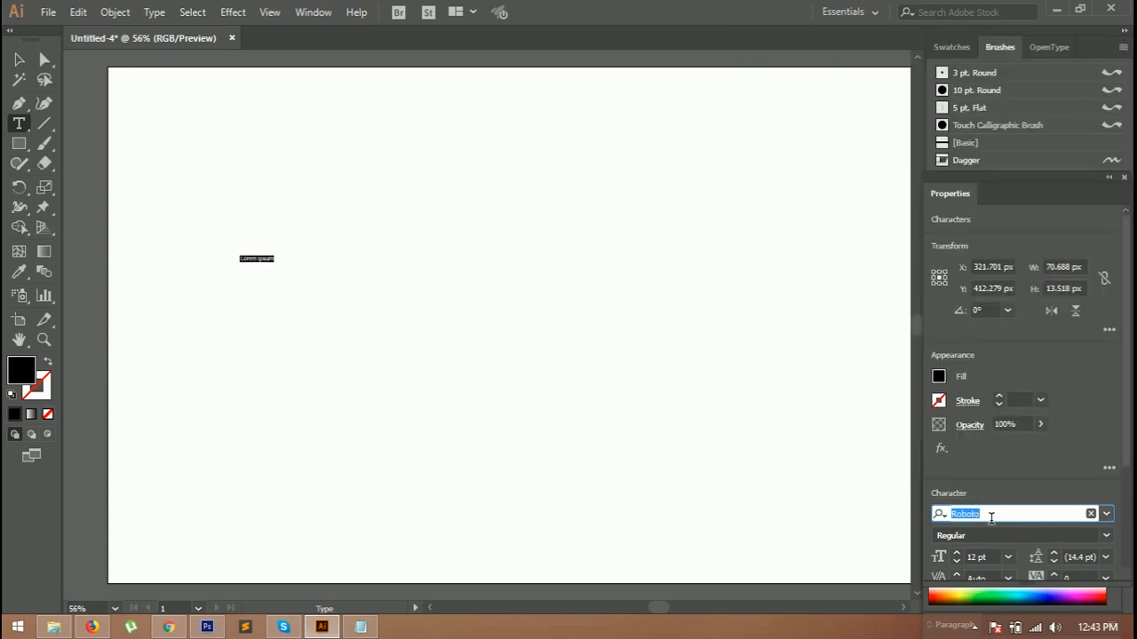
{"action": "type", "text": "goth"}
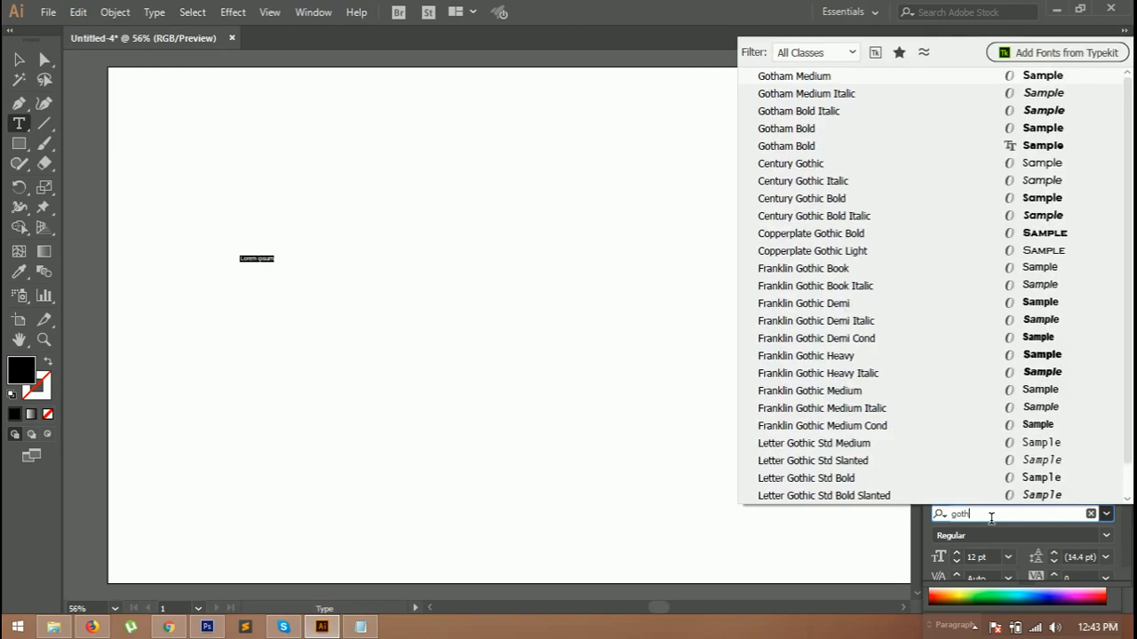
{"action": "type", "text": "am"}
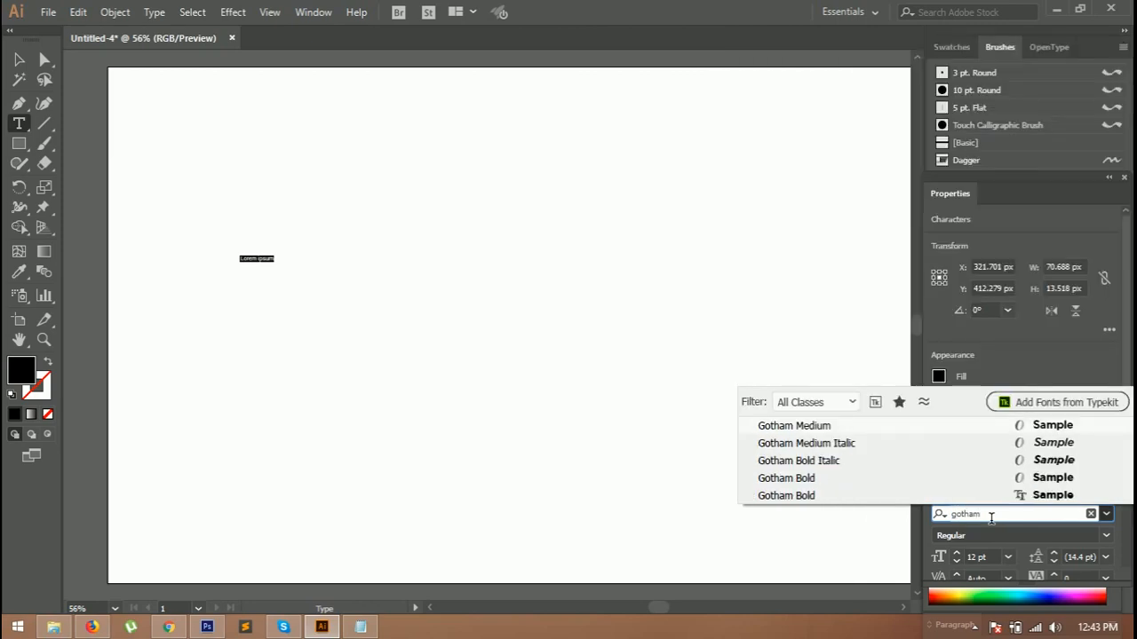
{"action": "left_click", "coordinate": [812, 478]}
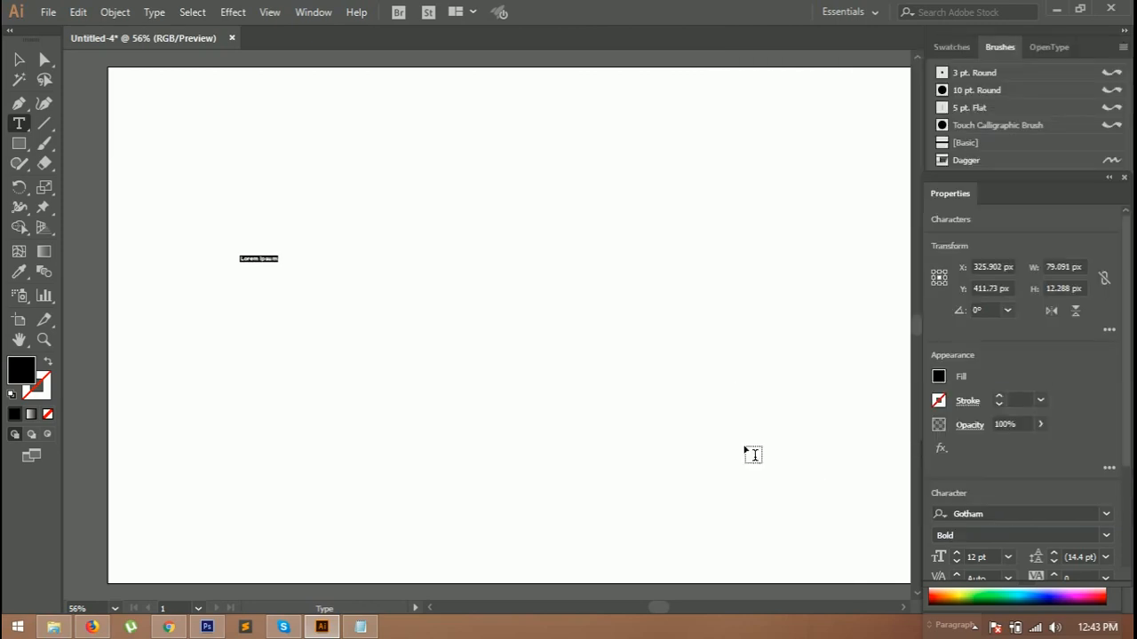
{"action": "left_click", "coordinate": [977, 557]}
{"action": "type", "text": "100"}
{"action": "key", "text": "Return"}
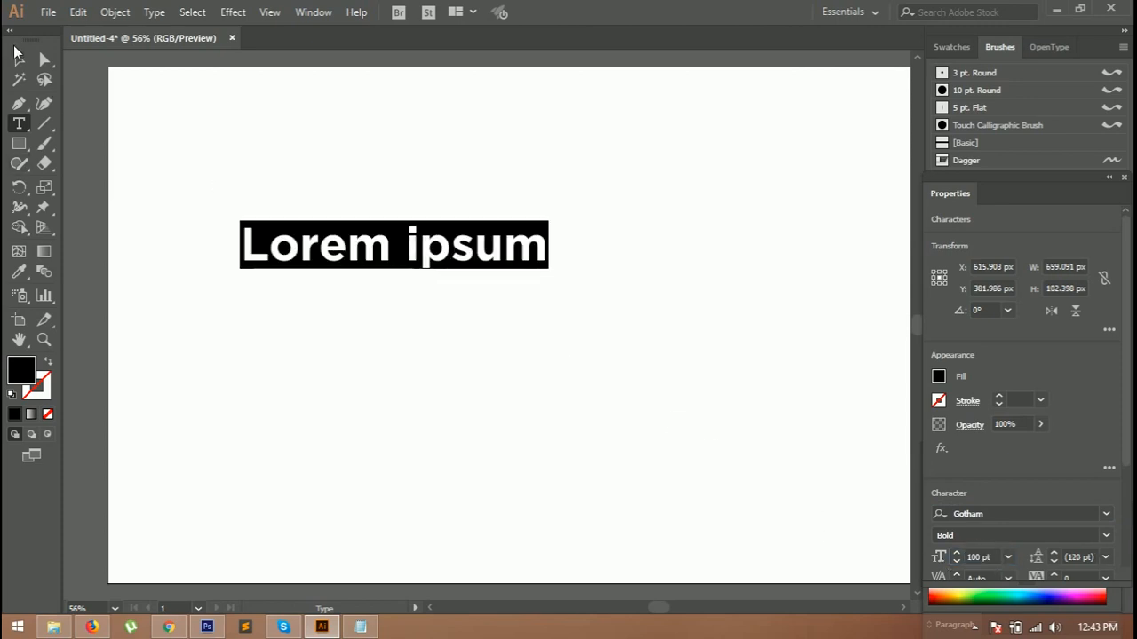
Step: Replace the placeholder text with "Tech Creative"
{"action": "left_click", "coordinate": [354, 255]}
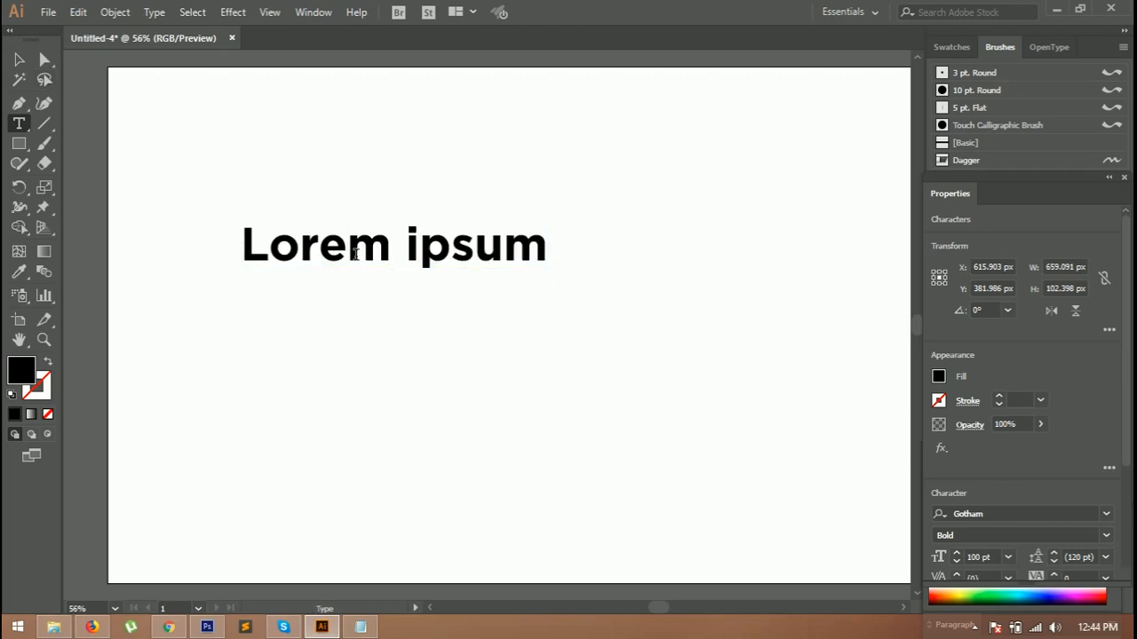
{"action": "triple_click", "coordinate": [356, 255]}
{"action": "type", "text": "t"}
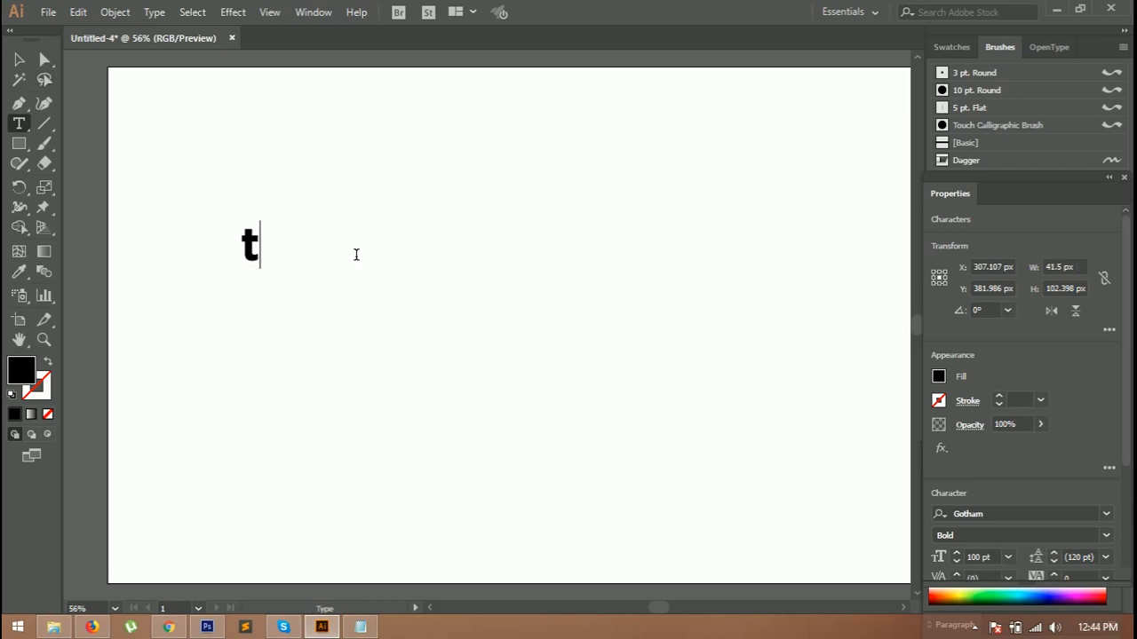
{"action": "key", "text": "BackSpace"}
{"action": "type", "text": "Tech "}
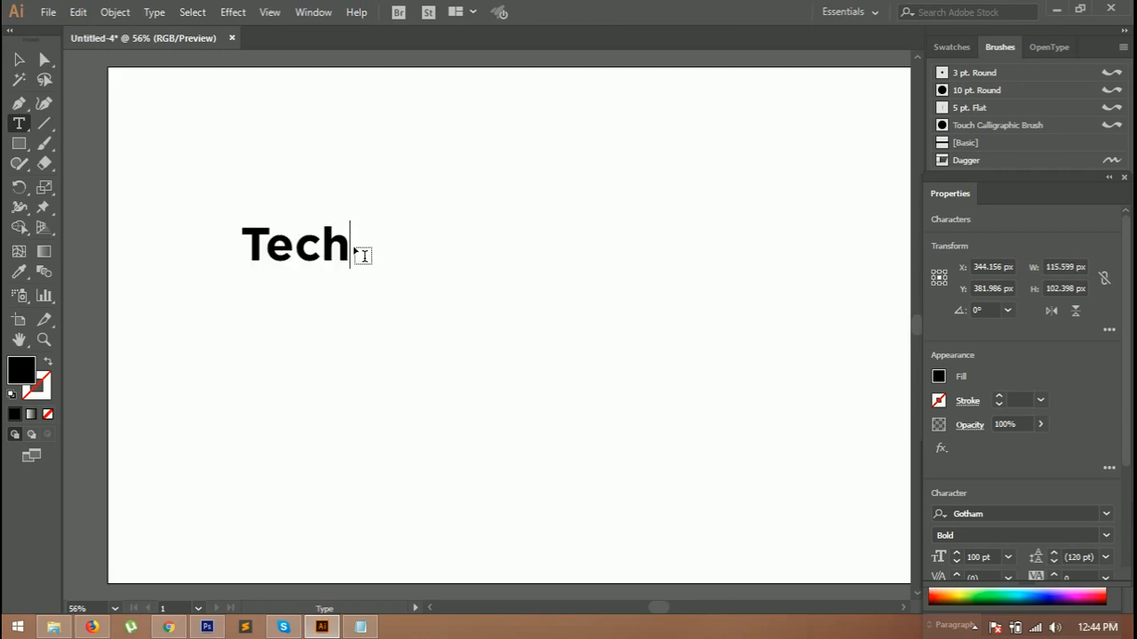
{"action": "type", "text": "Creative"}
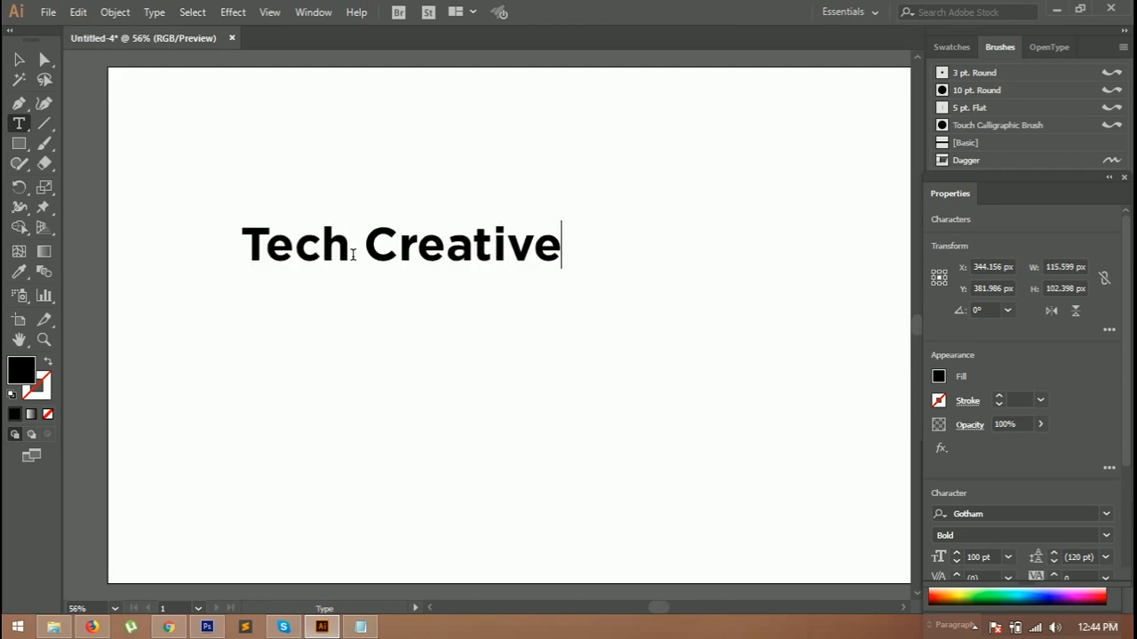
Step: Scale the text object up to span the artboard, about 2090 px wide
{"action": "left_click", "coordinate": [19, 59]}
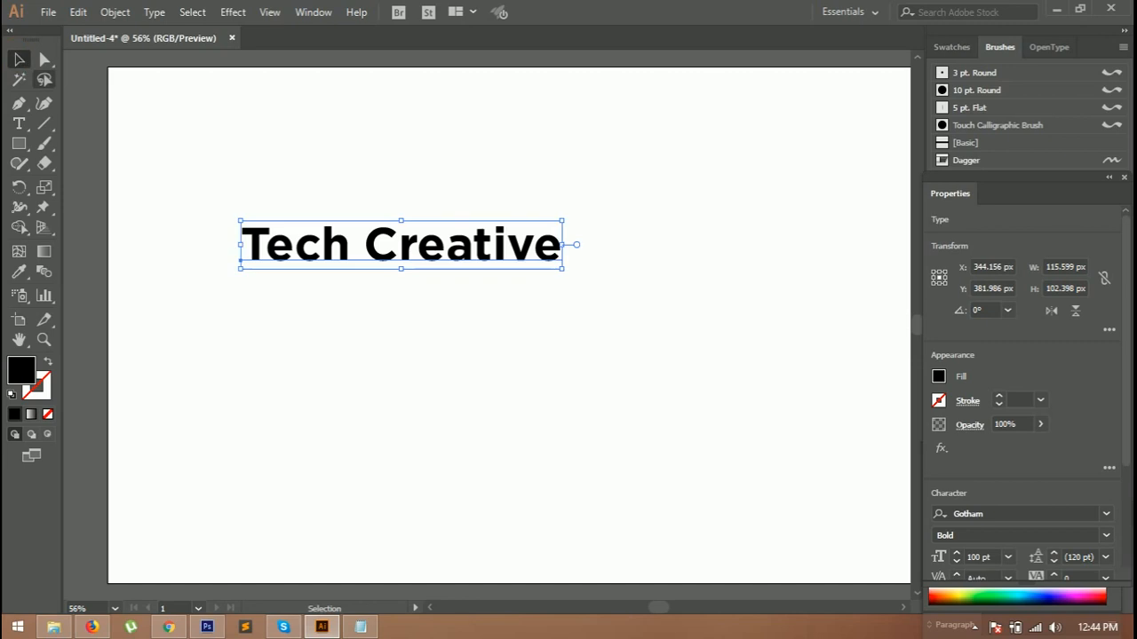
{"action": "left_click_drag", "start_coordinate": [566, 278], "coordinate": [716, 307]}
{"action": "left_click_drag", "start_coordinate": [612, 256], "coordinate": [701, 314]}
{"action": "left_click_drag", "start_coordinate": [827, 352], "coordinate": [879, 359]}
{"action": "left_click_drag", "start_coordinate": [838, 315], "coordinate": [852, 306]}
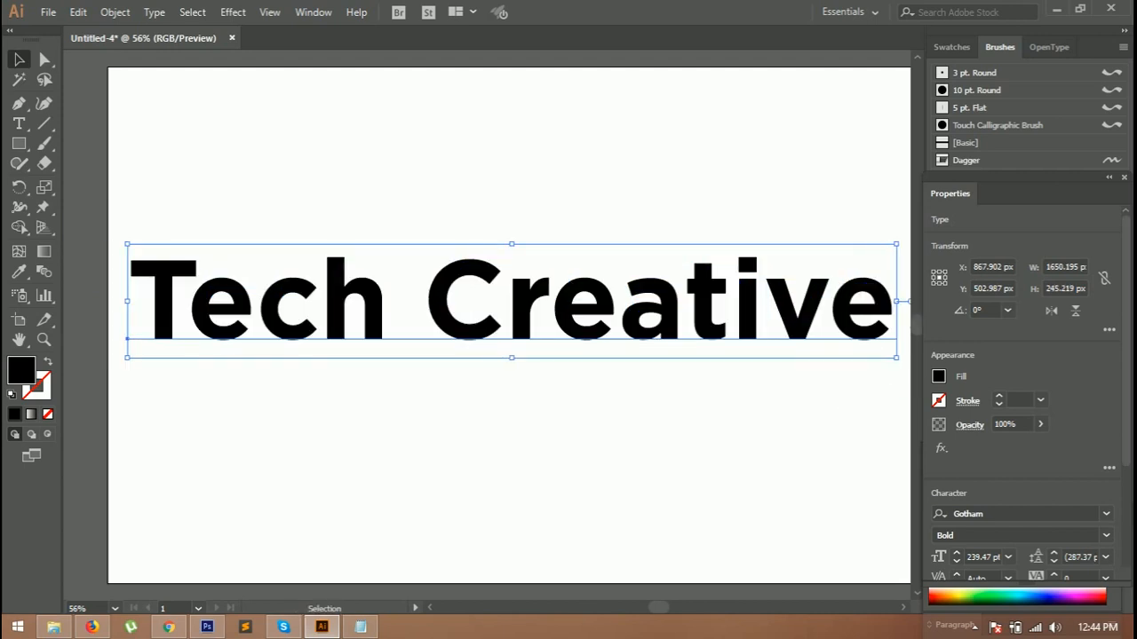
{"action": "key", "text": "ctrl+0"}
{"action": "left_click_drag", "start_coordinate": [664, 322], "coordinate": [748, 314]}
{"action": "left_click_drag", "start_coordinate": [787, 350], "coordinate": [858, 375]}
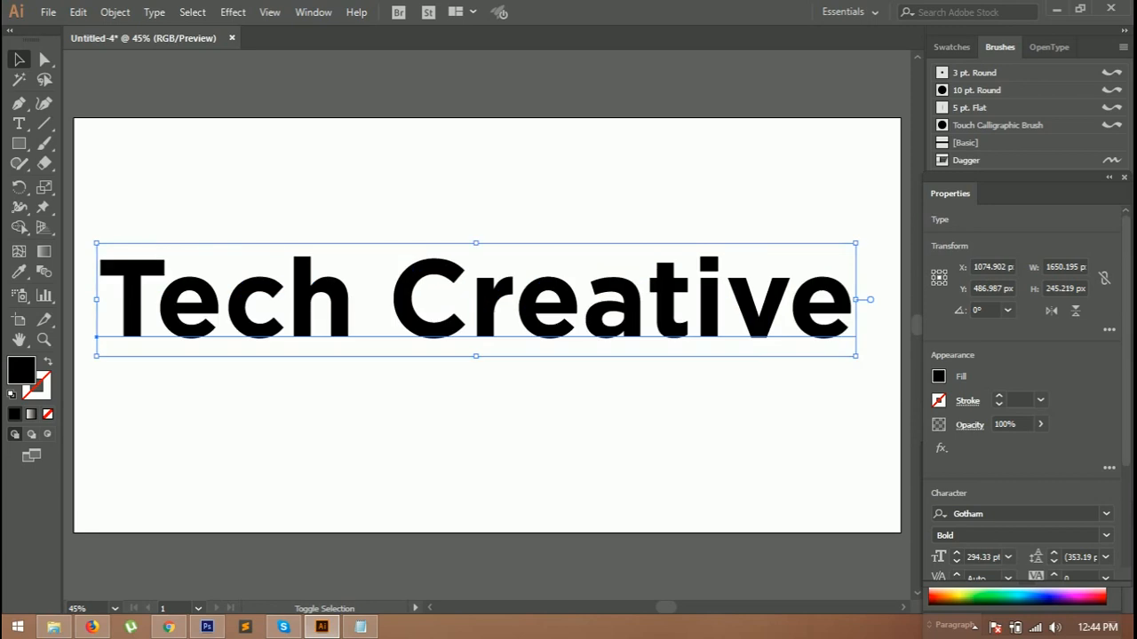
{"action": "left_click_drag", "start_coordinate": [812, 321], "coordinate": [815, 339]}
{"action": "left_click_drag", "start_coordinate": [861, 373], "coordinate": [880, 383]}
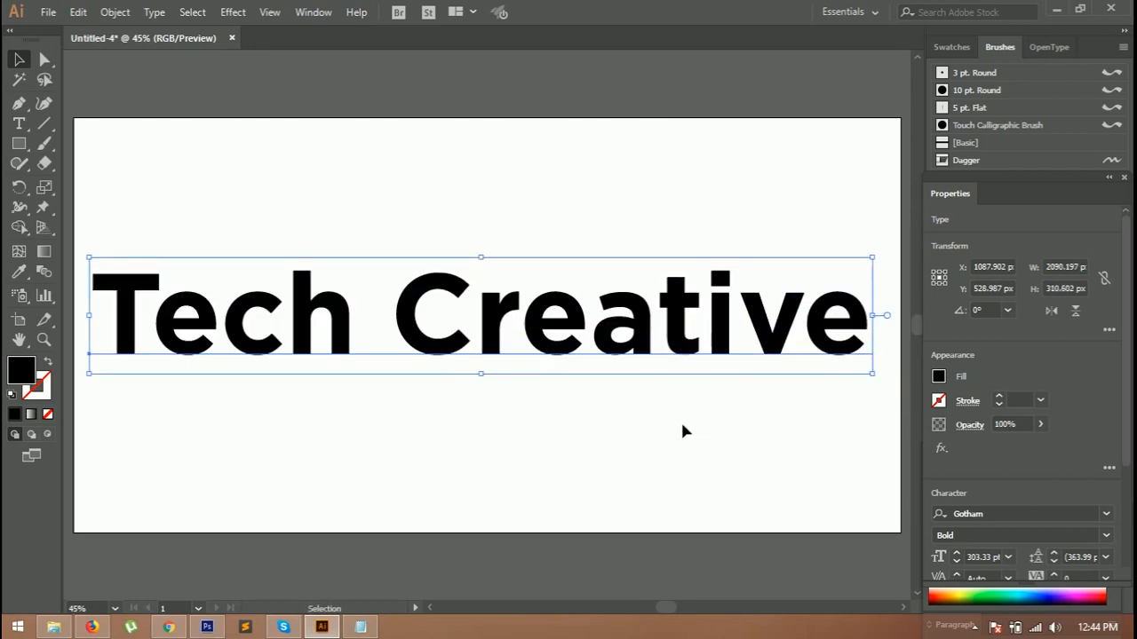
Step: Select the text and apply a gradient fill to it
{"action": "left_click", "coordinate": [682, 426]}
{"action": "left_click_drag", "start_coordinate": [90, 247], "coordinate": [689, 359]}
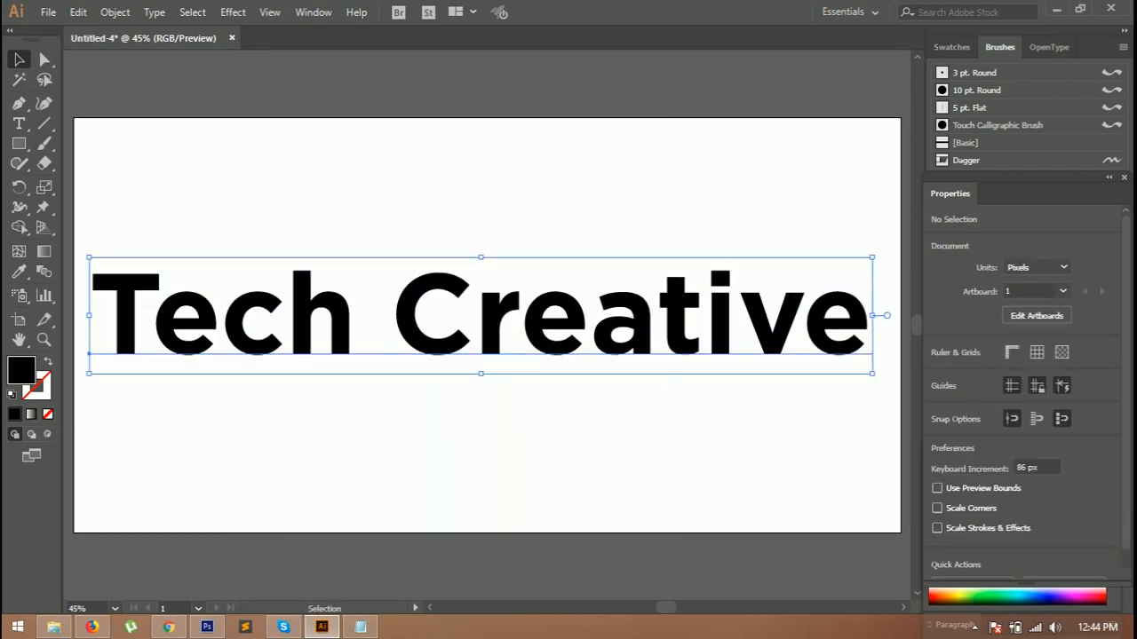
{"action": "double_click", "coordinate": [21, 371]}
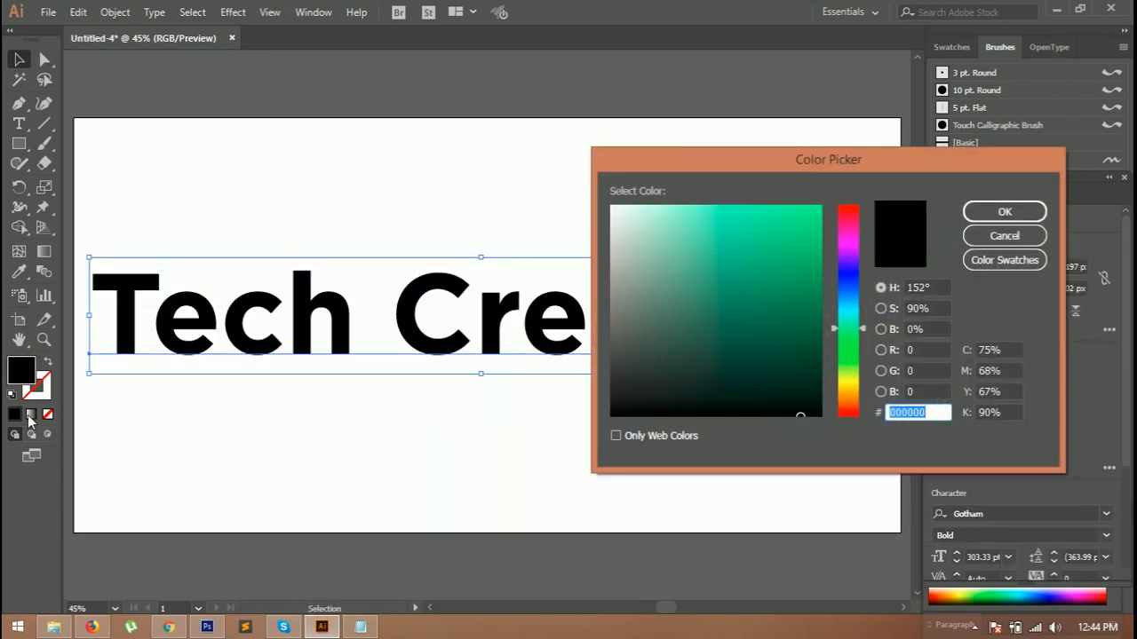
{"action": "key", "text": "Escape"}
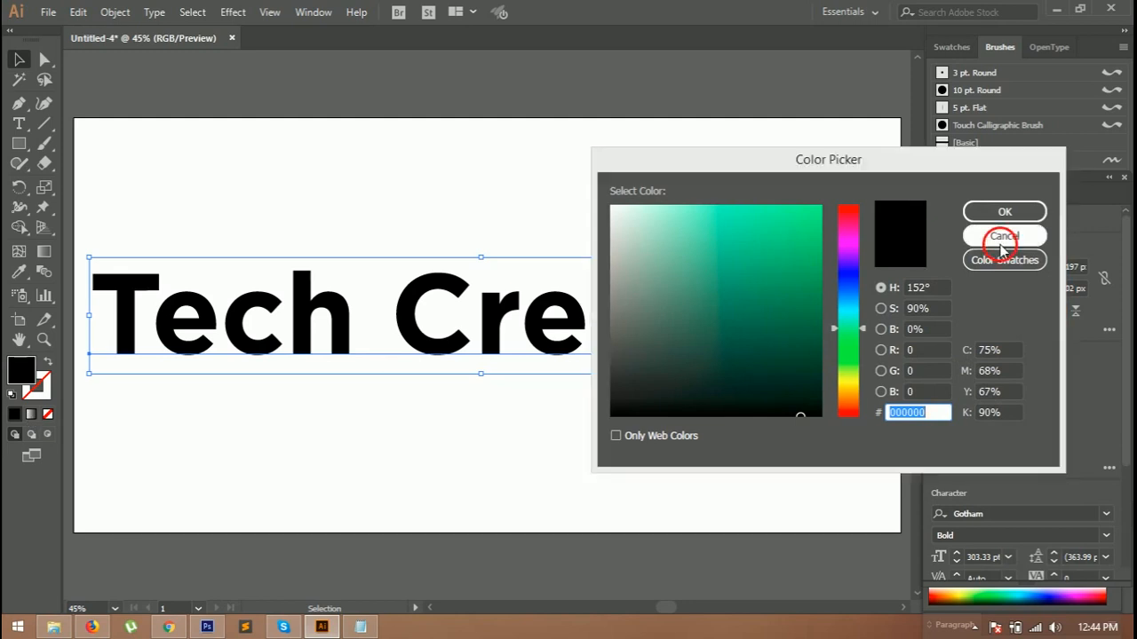
{"action": "left_click", "coordinate": [32, 415]}
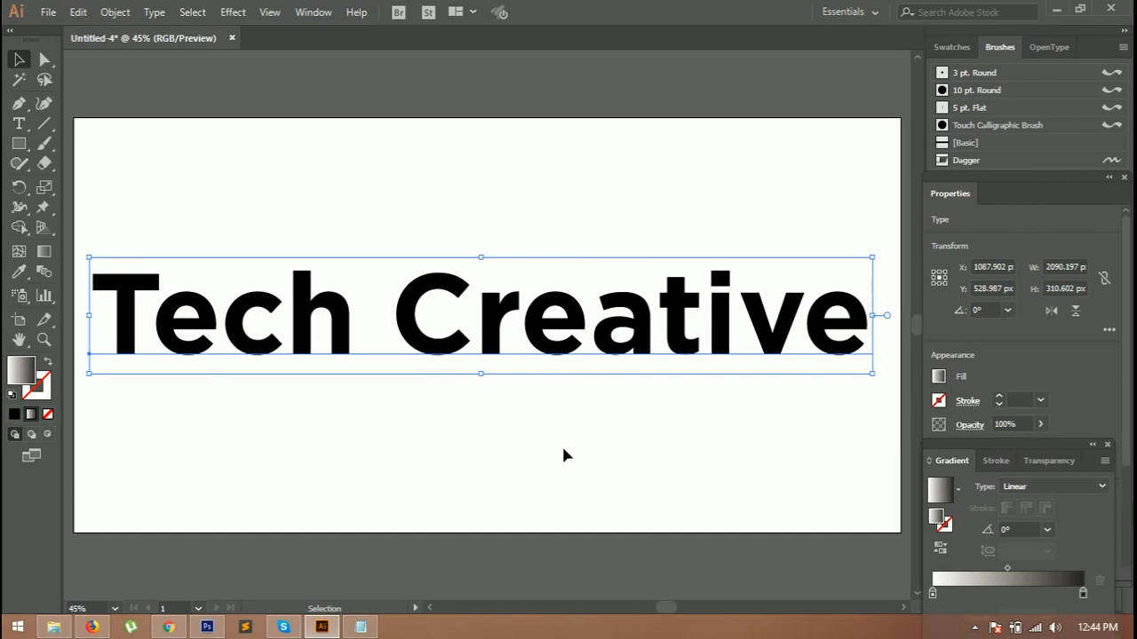
{"action": "left_click", "coordinate": [280, 414]}
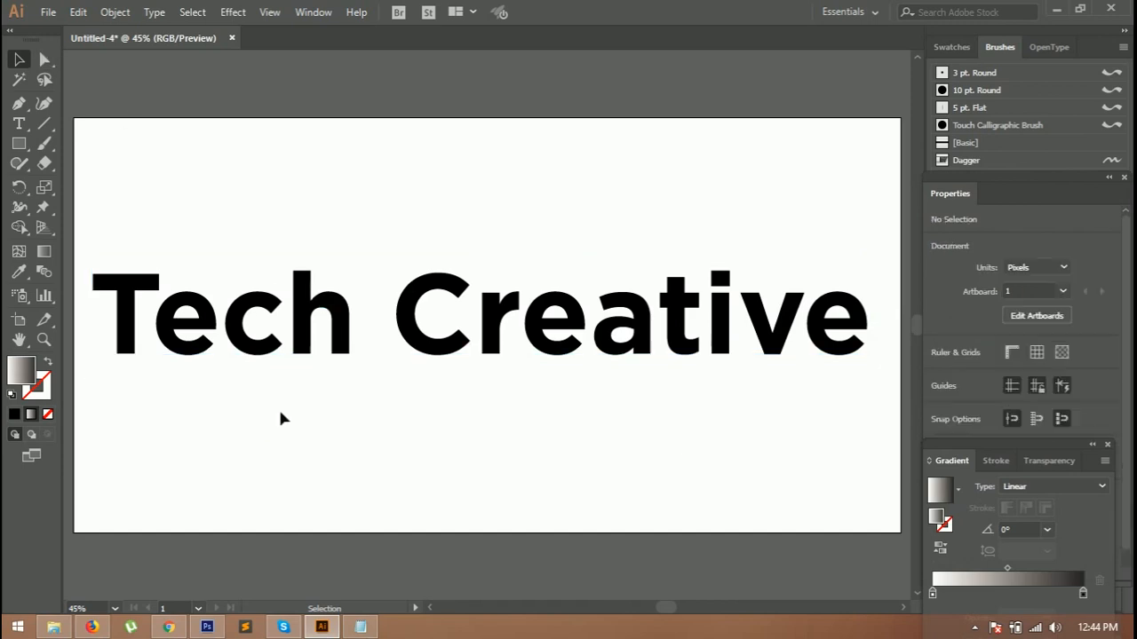
{"action": "left_click_drag", "start_coordinate": [130, 241], "coordinate": [769, 444]}
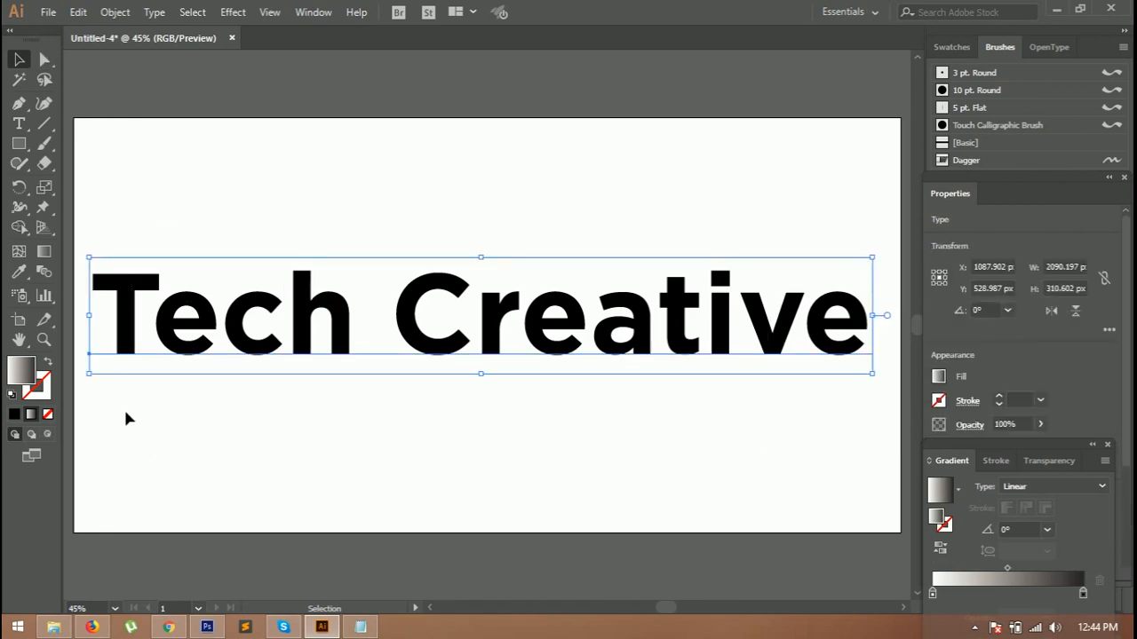
{"action": "left_click", "coordinate": [32, 417]}
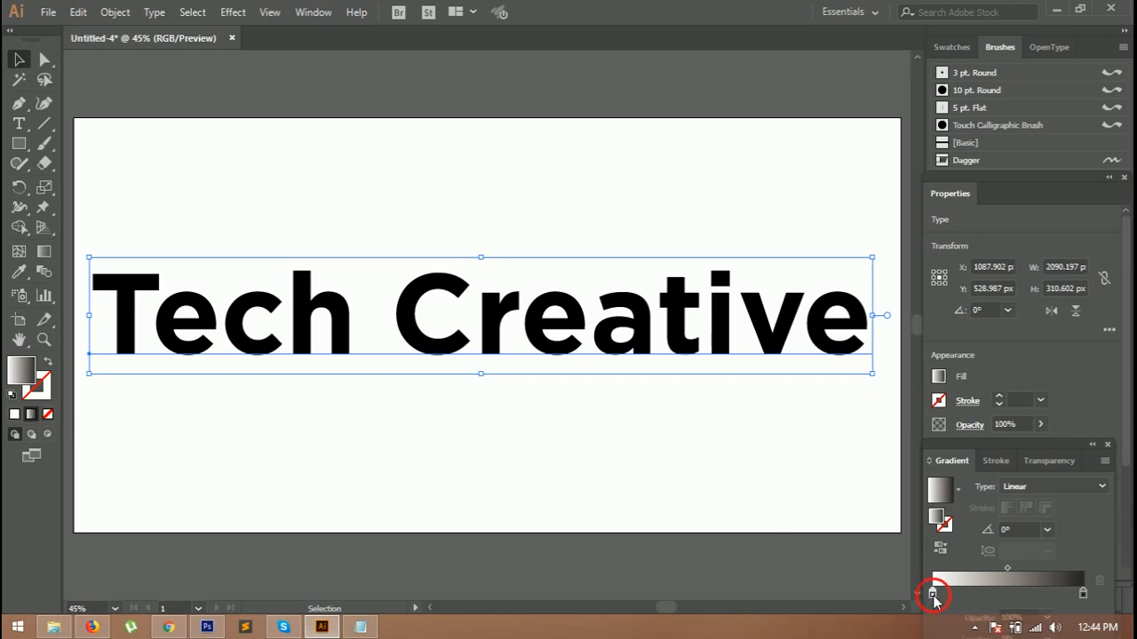
Step: Set the gradient's left stop to a blue swatch and its right stop to a teal swatch
{"action": "double_click", "coordinate": [933, 594]}
{"action": "left_click", "coordinate": [867, 462]}
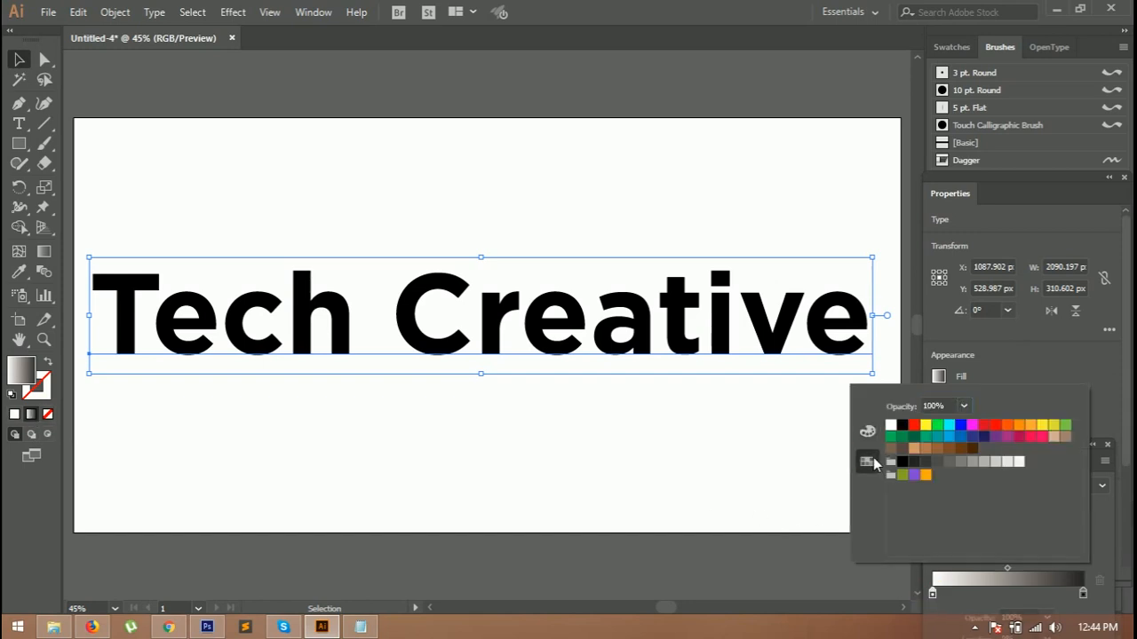
{"action": "left_click", "coordinate": [949, 436]}
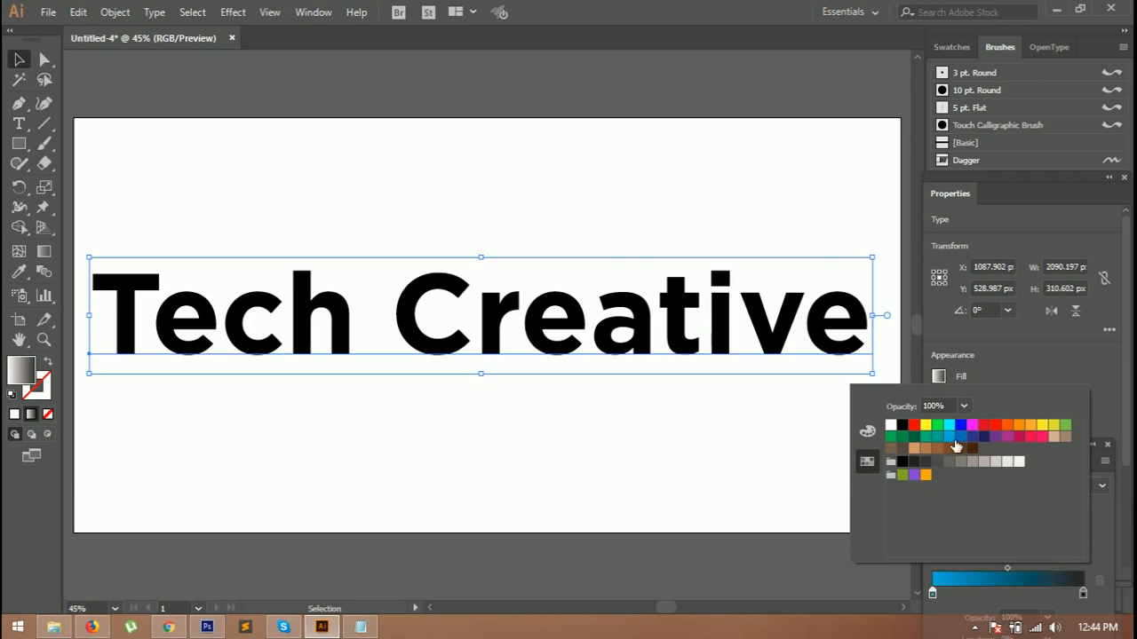
{"action": "left_click", "coordinate": [1081, 595]}
{"action": "double_click", "coordinate": [1082, 595]}
{"action": "left_click", "coordinate": [1083, 595]}
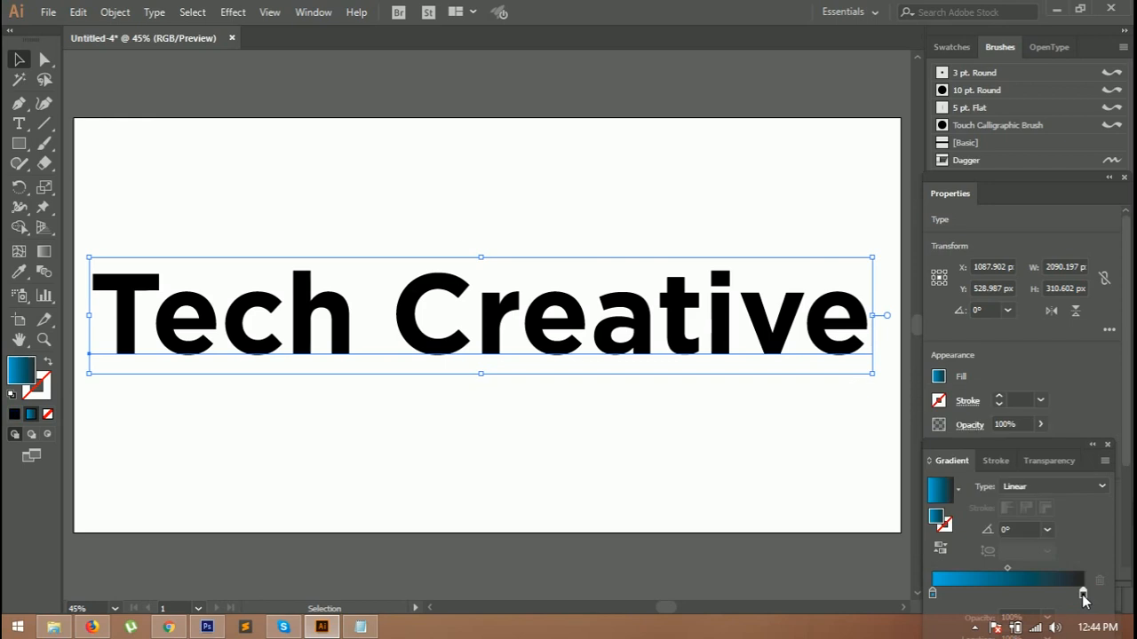
{"action": "double_click", "coordinate": [1082, 595]}
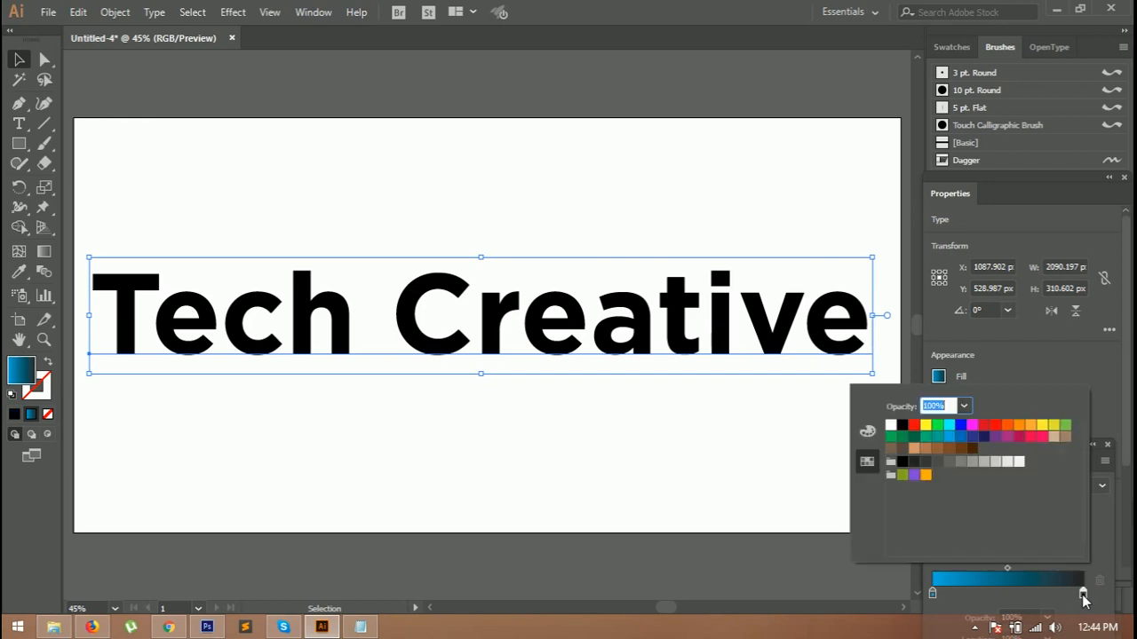
{"action": "left_click", "coordinate": [949, 436]}
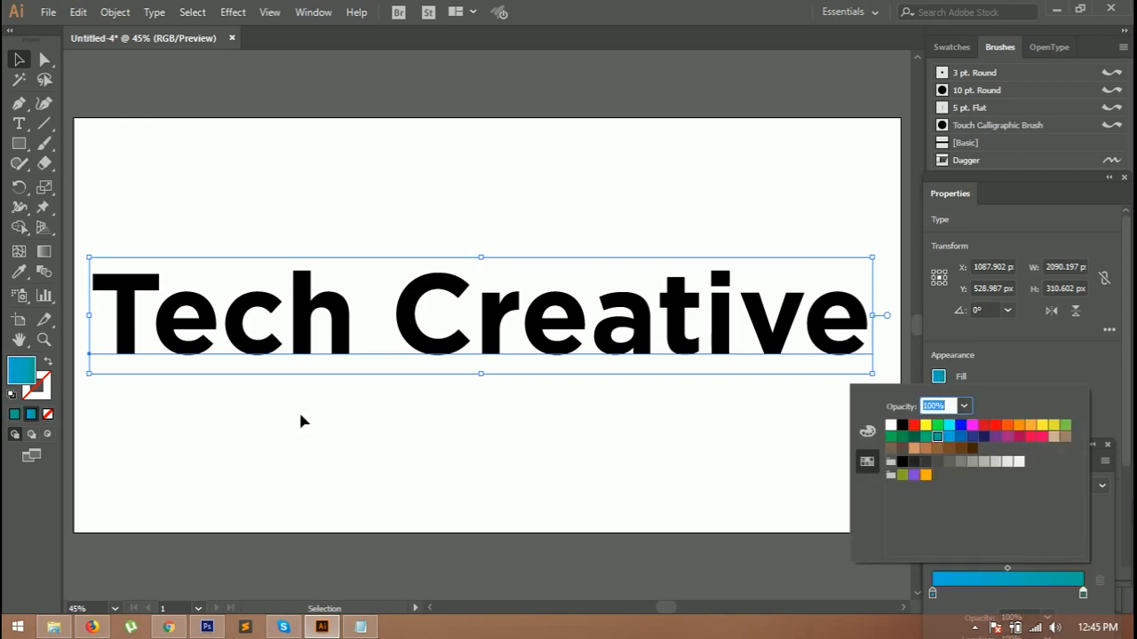
Step: Convert the text to outlines and apply the gradient fill to the outlined letters
{"action": "left_click", "coordinate": [30, 418]}
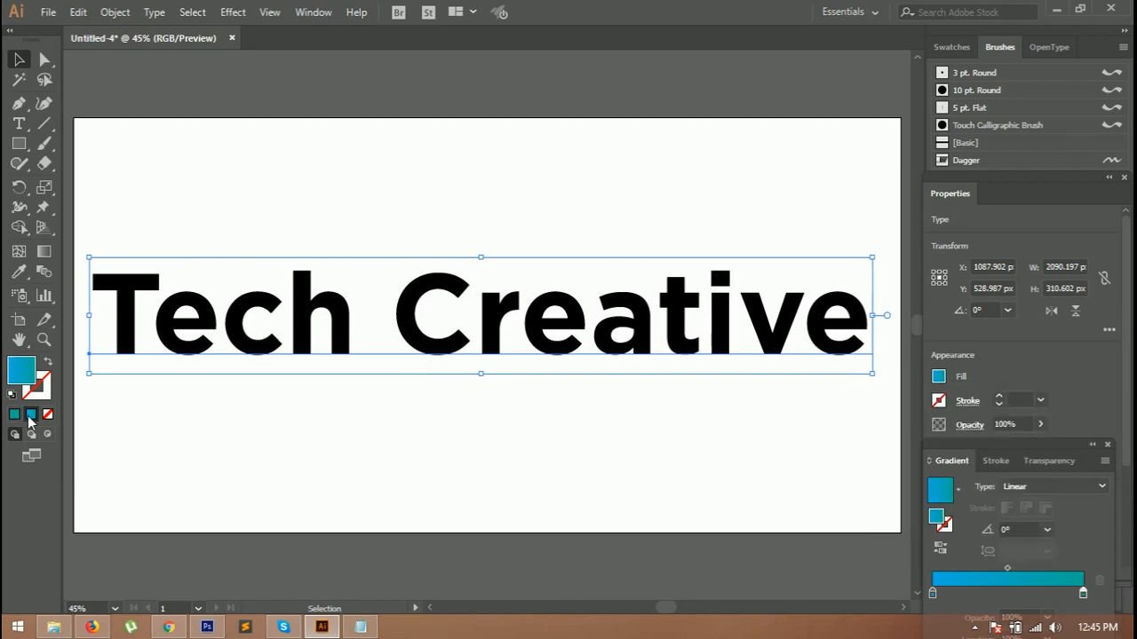
{"action": "left_click", "coordinate": [413, 382]}
{"action": "left_click_drag", "start_coordinate": [110, 250], "coordinate": [892, 400]}
{"action": "left_click", "coordinate": [940, 377]}
{"action": "left_click", "coordinate": [941, 376]}
{"action": "key", "text": "shift+ctrl+o"}
{"action": "left_click", "coordinate": [31, 414]}
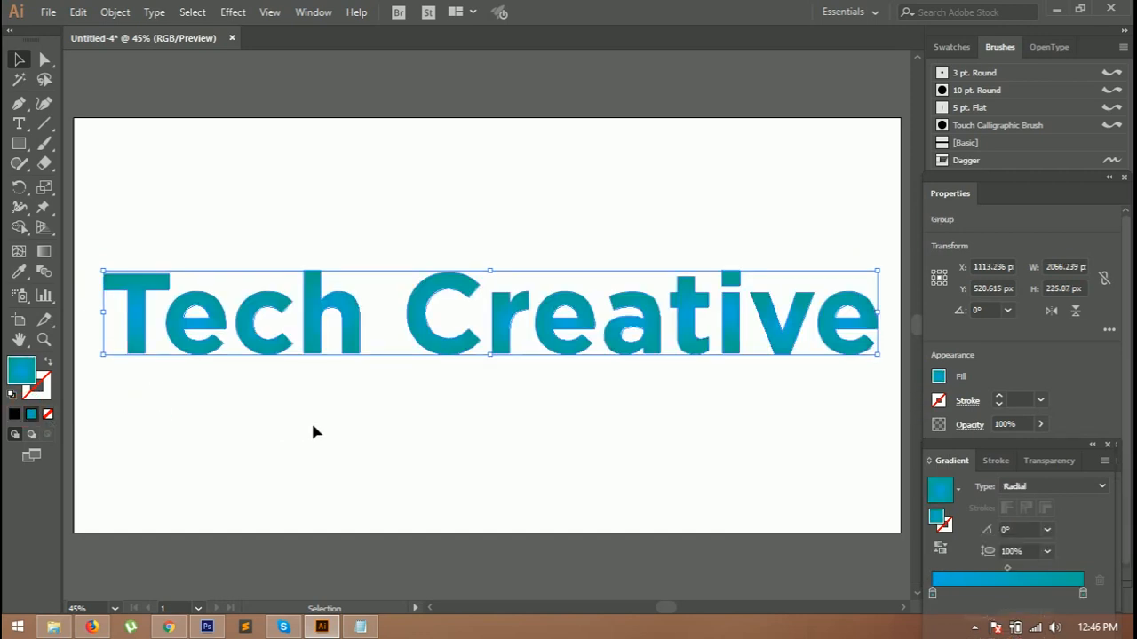
{"action": "left_click", "coordinate": [314, 427]}
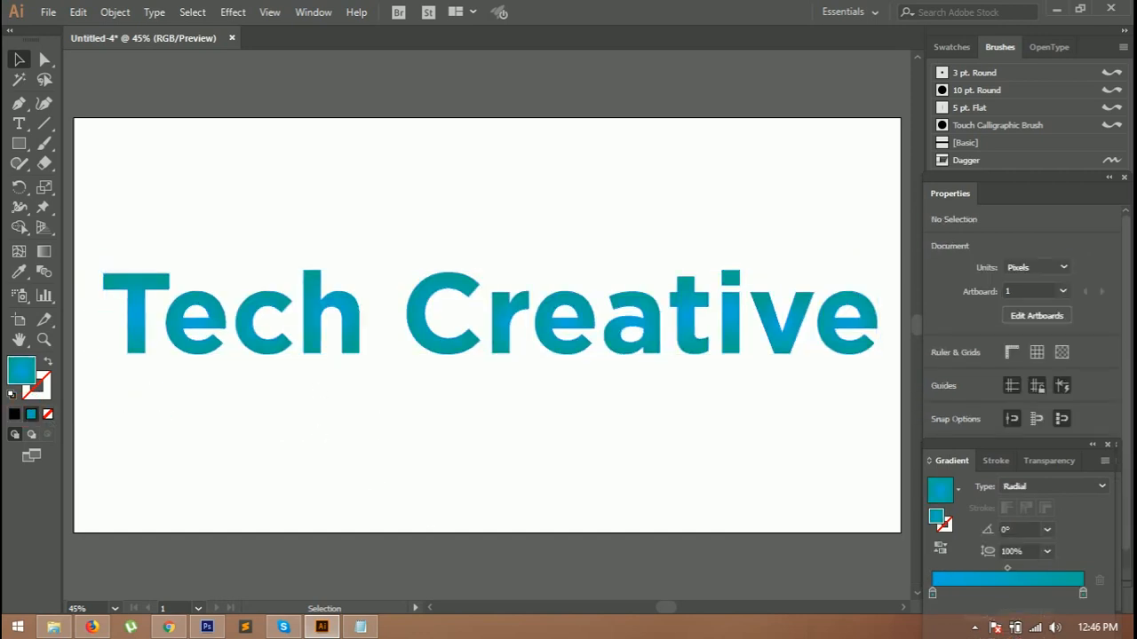
Step: Pick a muted teal colour in the Color Picker and apply it as a solid fill to the outlined letters
{"action": "double_click", "coordinate": [21, 370]}
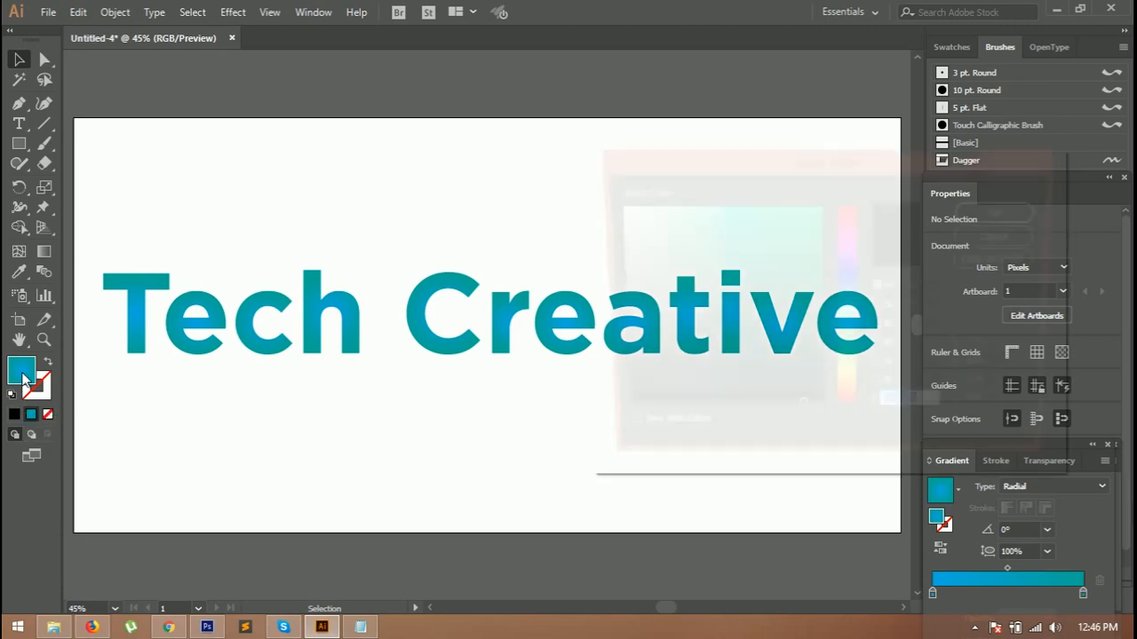
{"action": "left_click", "coordinate": [846, 310]}
{"action": "left_click", "coordinate": [797, 242]}
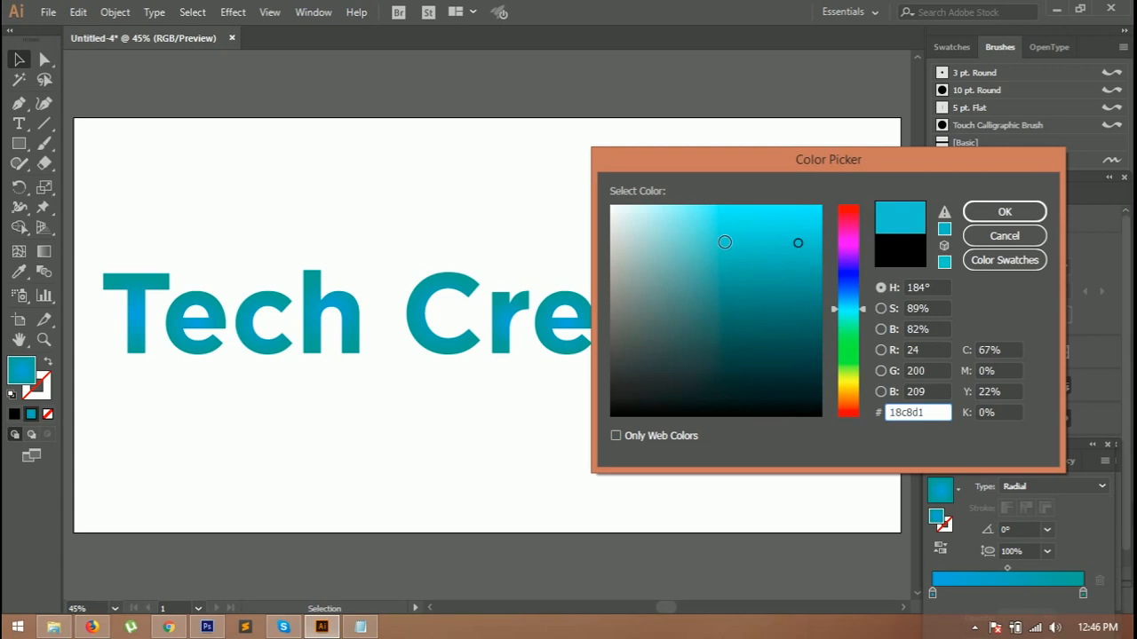
{"action": "left_click", "coordinate": [724, 237]}
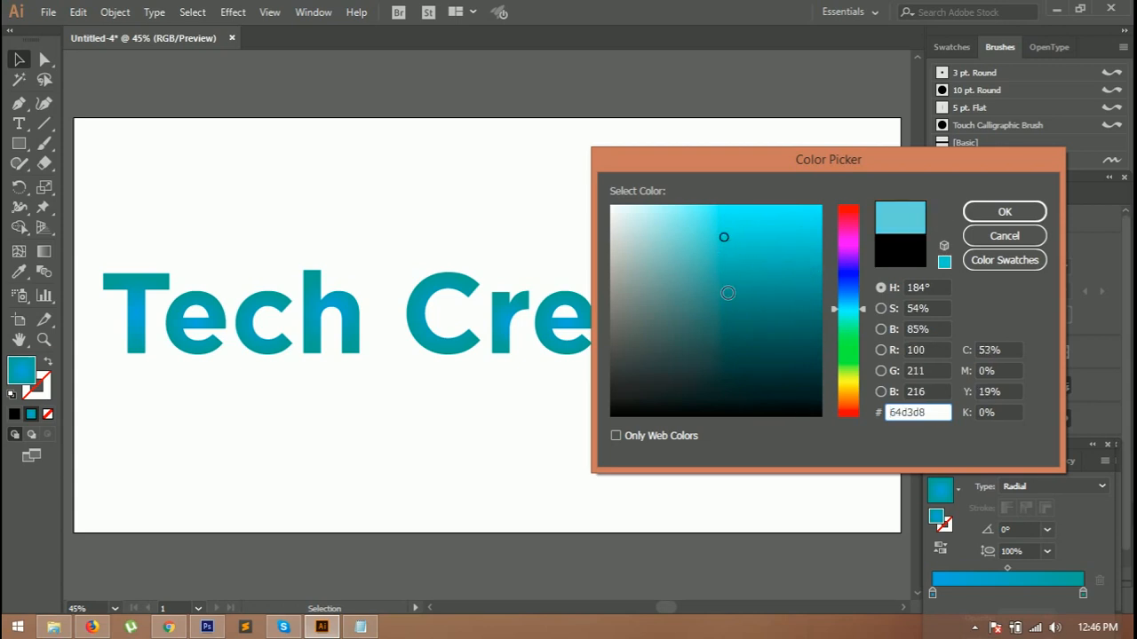
{"action": "left_click", "coordinate": [689, 267]}
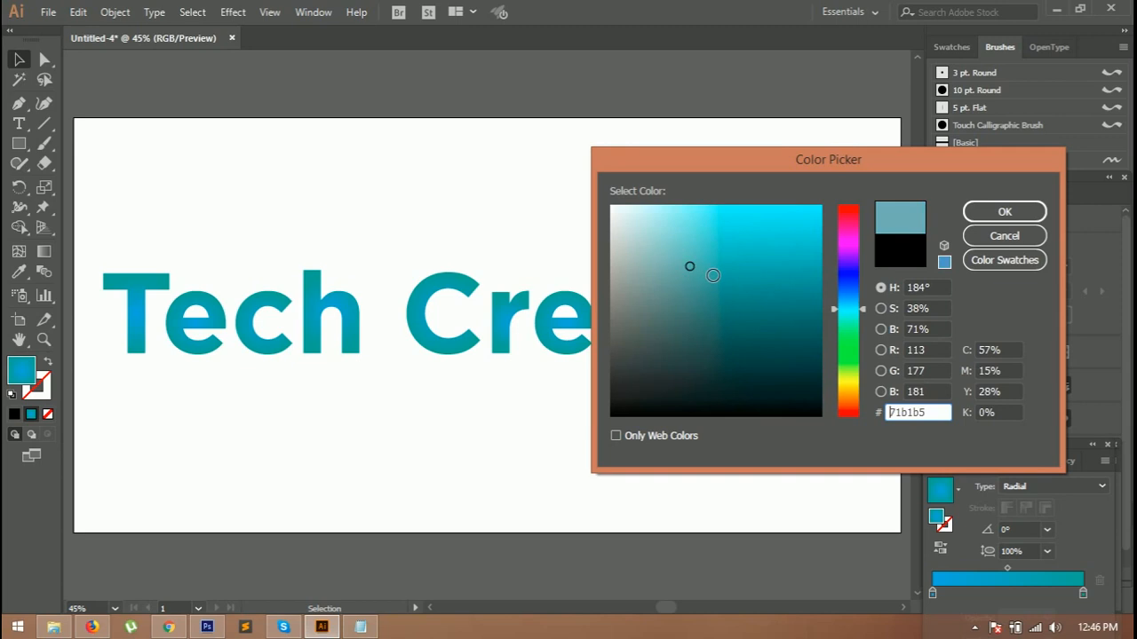
{"action": "left_click", "coordinate": [986, 212]}
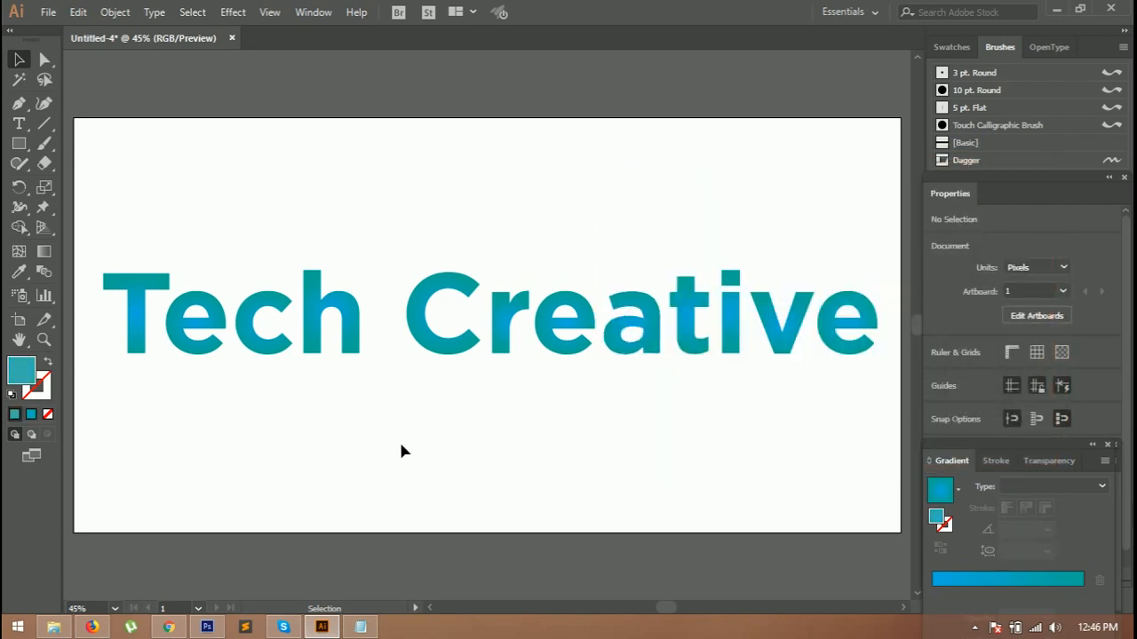
{"action": "left_click_drag", "start_coordinate": [109, 263], "coordinate": [881, 369]}
{"action": "left_click", "coordinate": [15, 414]}
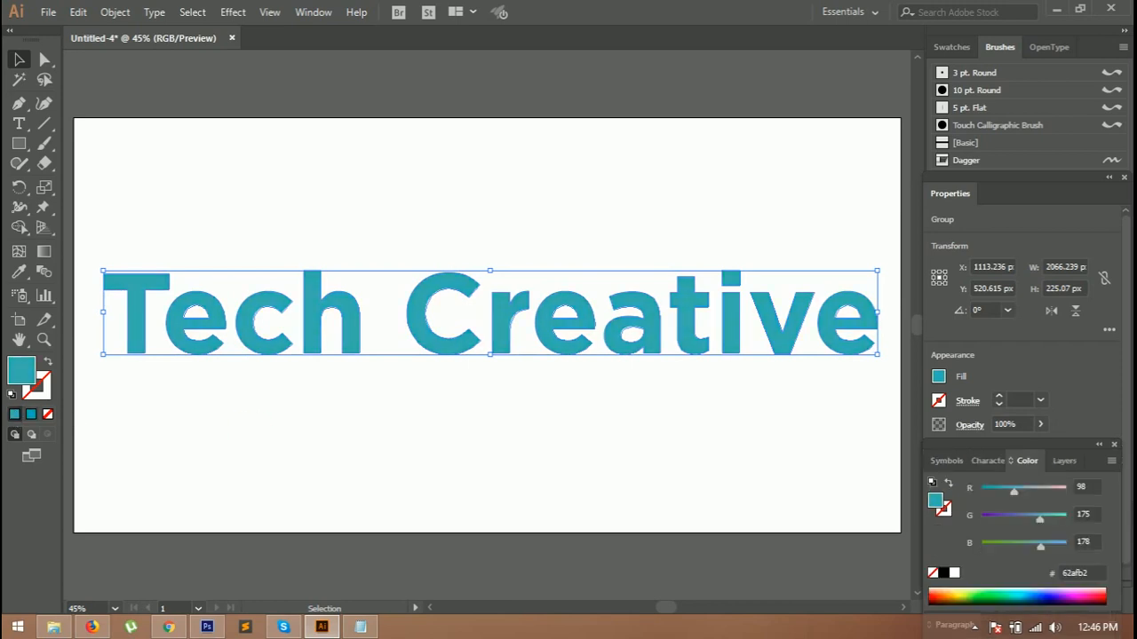
{"action": "left_click", "coordinate": [374, 490]}
{"action": "left_click_drag", "start_coordinate": [105, 253], "coordinate": [862, 380]}
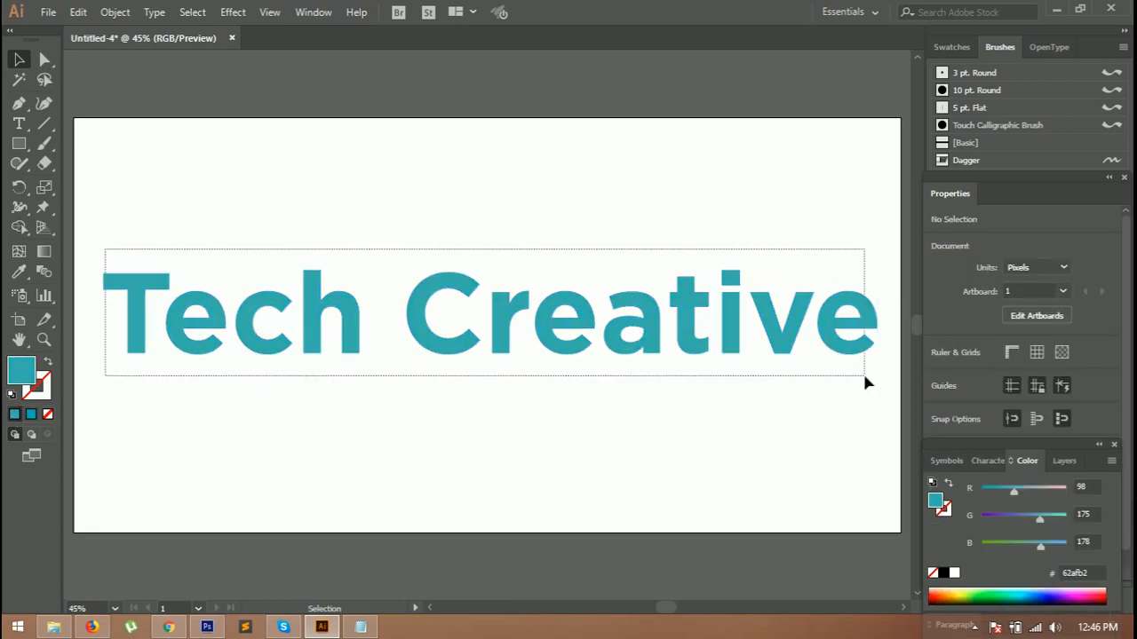
Step: Open the 3D Extrude & Bevel effect for the outlined text and turn on its preview
{"action": "left_click", "coordinate": [231, 12]}
{"action": "mouse_move", "coordinate": [266, 108]}
{"action": "left_click", "coordinate": [461, 115]}
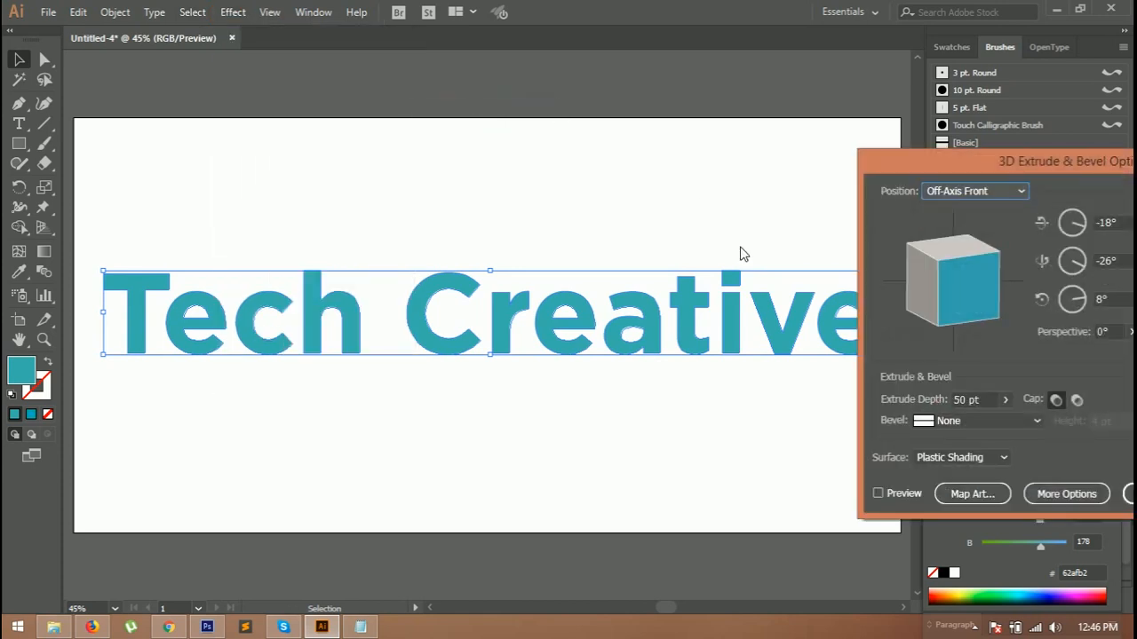
{"action": "left_click_drag", "start_coordinate": [891, 168], "coordinate": [700, 115]}
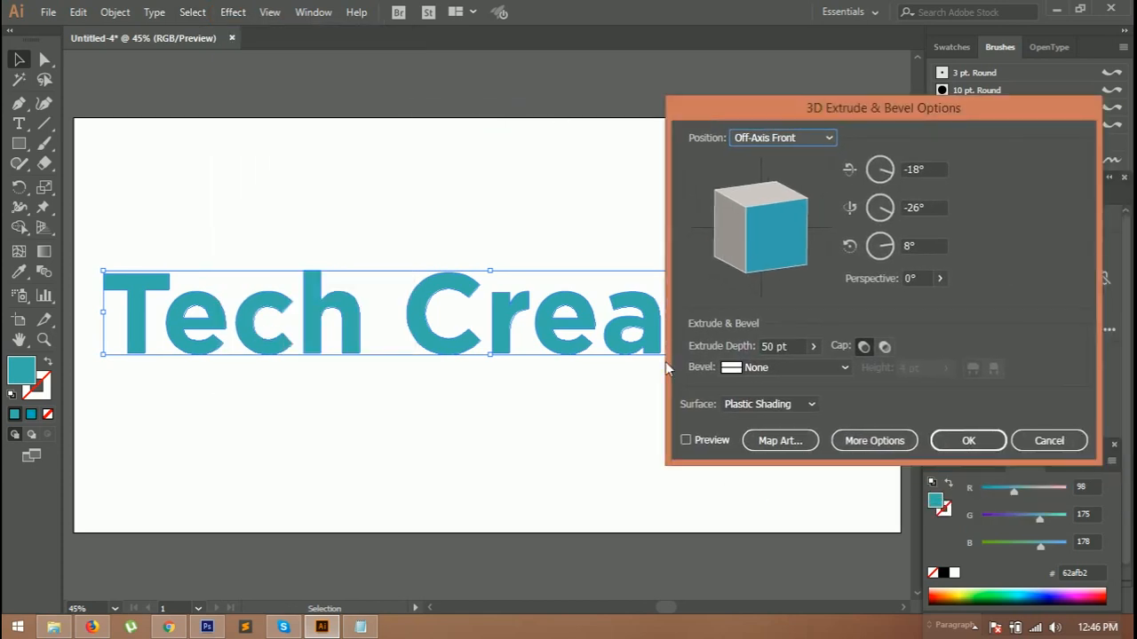
{"action": "left_click", "coordinate": [687, 440]}
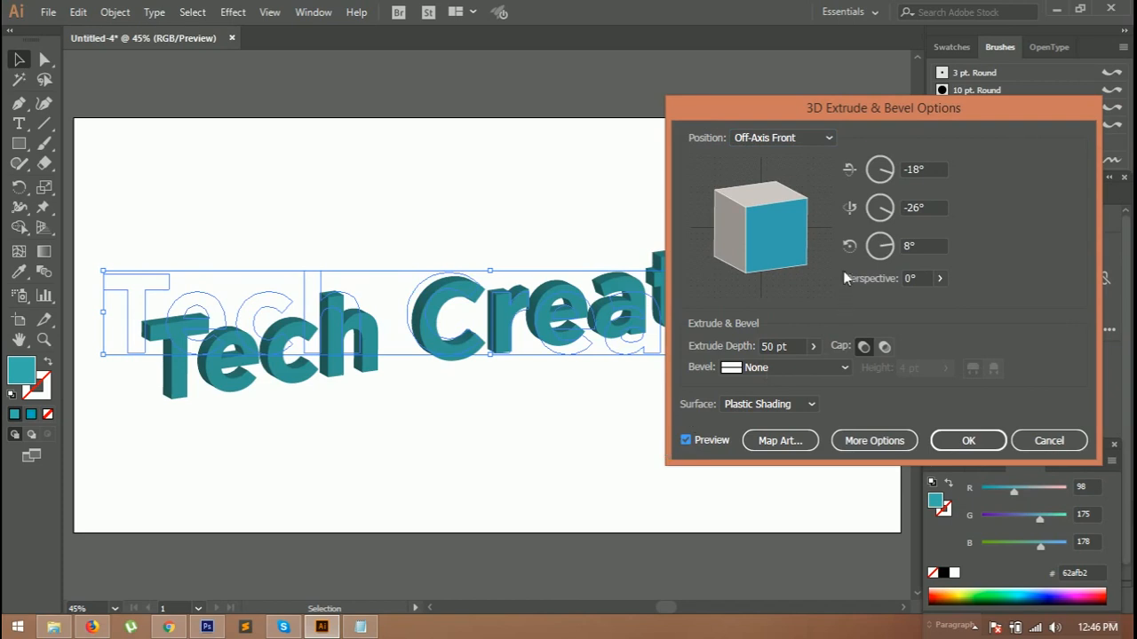
Step: Set the 3D rotation to 0° on the X axis, 44° on the Y axis and 0° on the Z axis
{"action": "left_click_drag", "start_coordinate": [798, 252], "coordinate": [761, 263]}
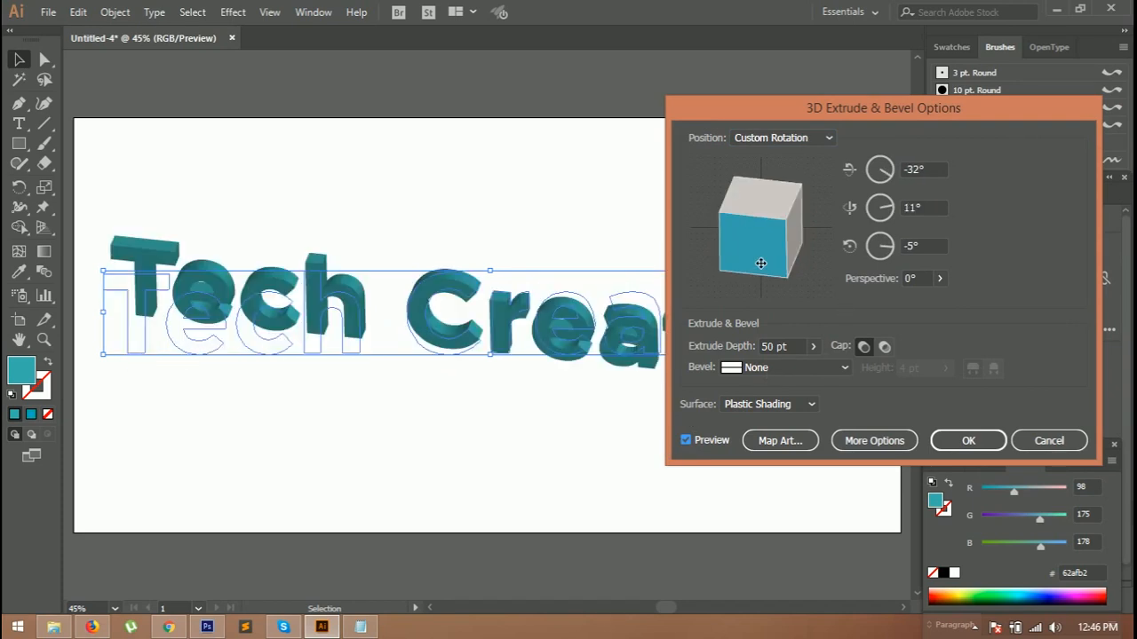
{"action": "left_click", "coordinate": [882, 173]}
{"action": "type", "text": "0"}
{"action": "left_click", "coordinate": [880, 208]}
{"action": "type", "text": "44"}
{"action": "left_click", "coordinate": [881, 251]}
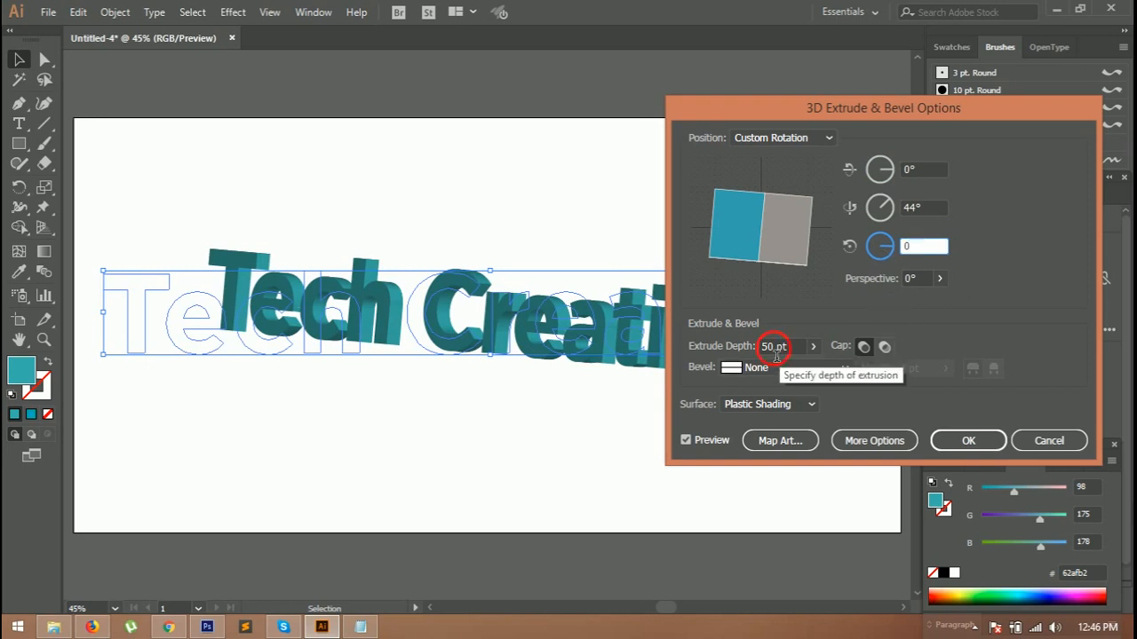
{"action": "key", "text": "Tab"}
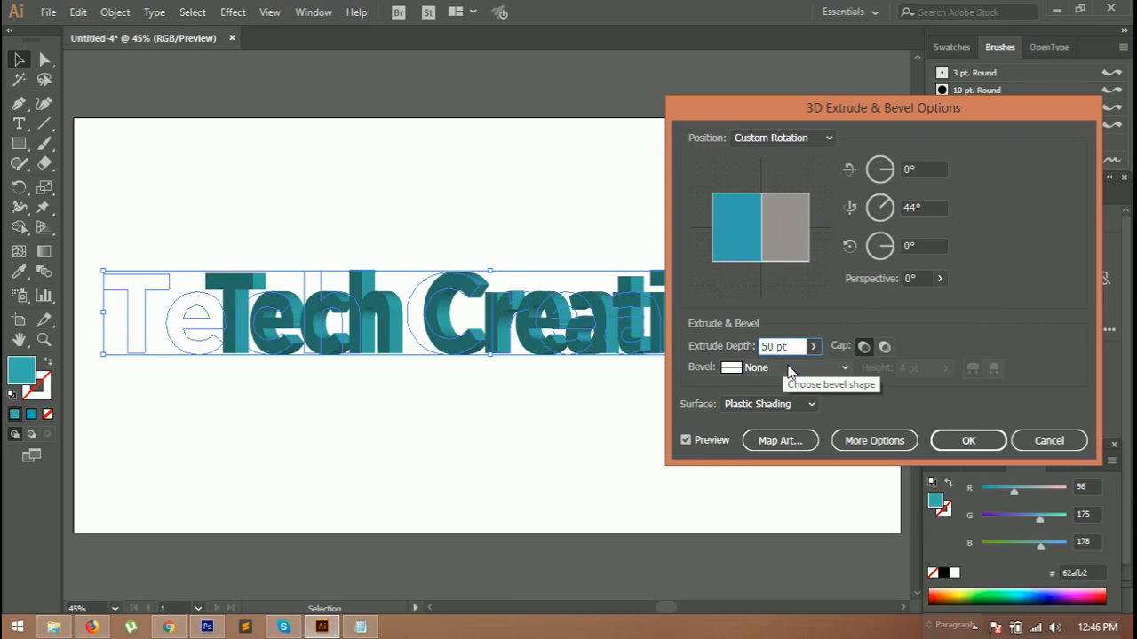
Step: Increase the extrude depth to 170 pt
{"action": "key", "text": "Up"}
{"action": "key", "text": "Up"}
{"action": "key", "text": "Up"}
{"action": "key", "text": "Up"}
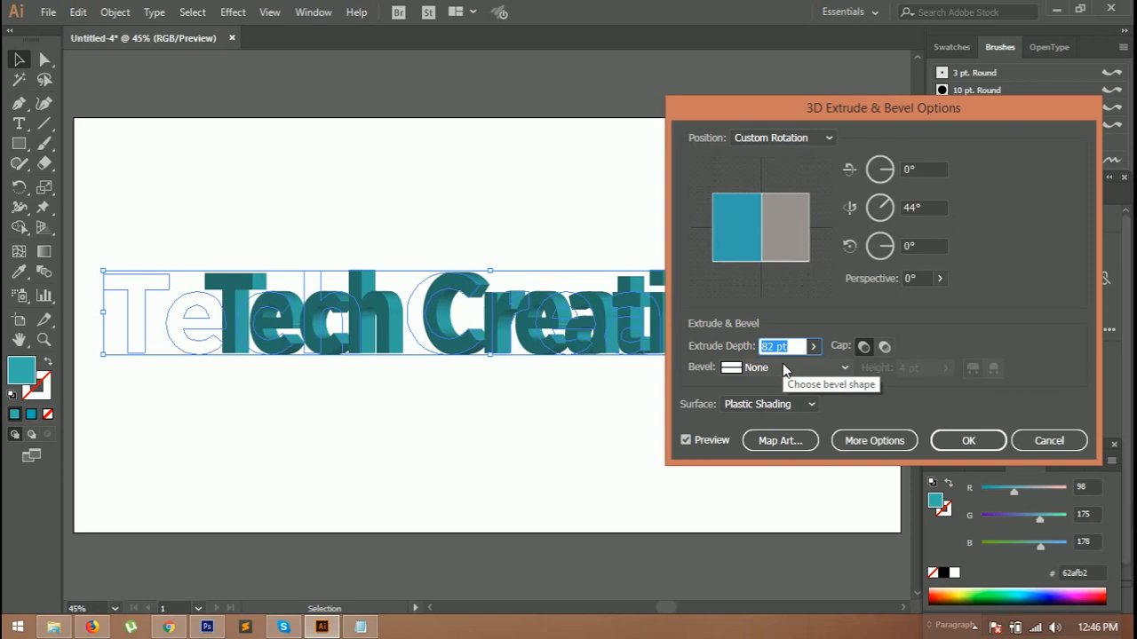
{"action": "key", "text": "Up"}
{"action": "key", "text": "Up"}
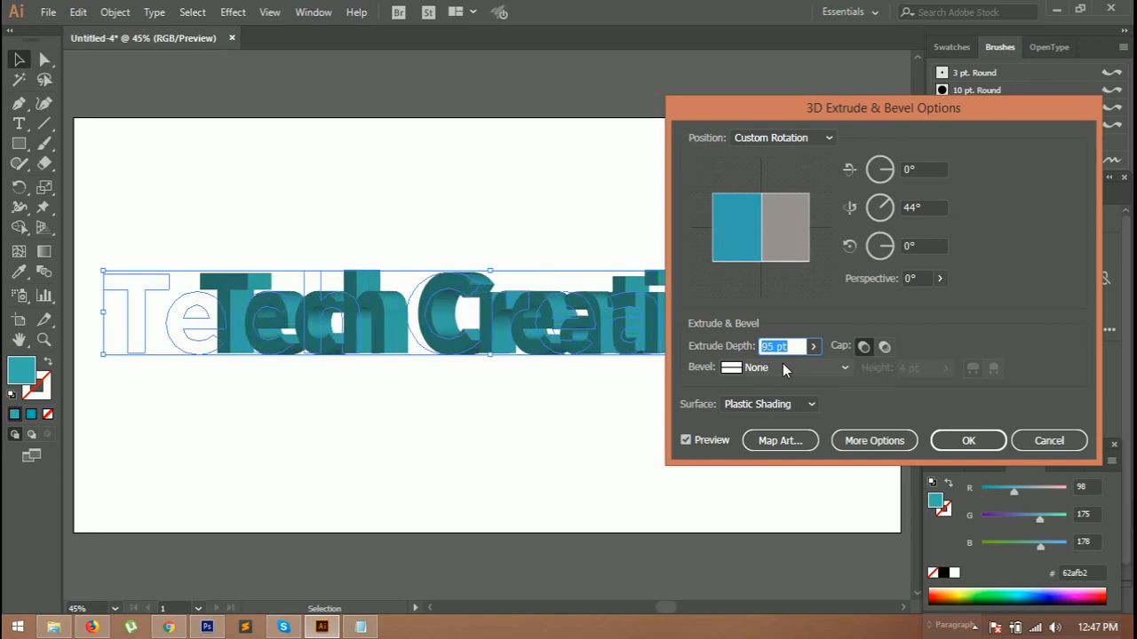
{"action": "key", "text": "Up"}
{"action": "key", "text": "Up"}
{"action": "key", "text": "Up"}
{"action": "key", "text": "Up"}
{"action": "key", "text": "Up"}
{"action": "key", "text": "Up"}
{"action": "key", "text": "Up"}
{"action": "key", "text": "Up"}
{"action": "key", "text": "Up"}
{"action": "key", "text": "Up"}
{"action": "key", "text": "Up"}
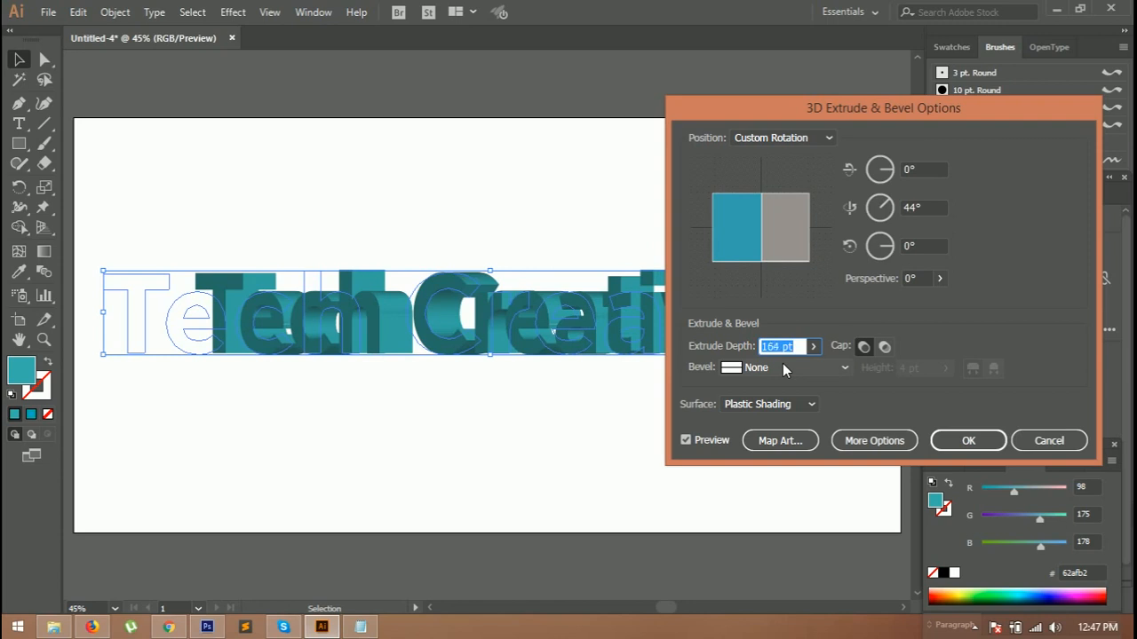
{"action": "key", "text": "Up"}
{"action": "key", "text": "Up"}
{"action": "key", "text": "Up"}
{"action": "key", "text": "Up"}
{"action": "key", "text": "Up"}
{"action": "key", "text": "Up"}
{"action": "key", "text": "Up"}
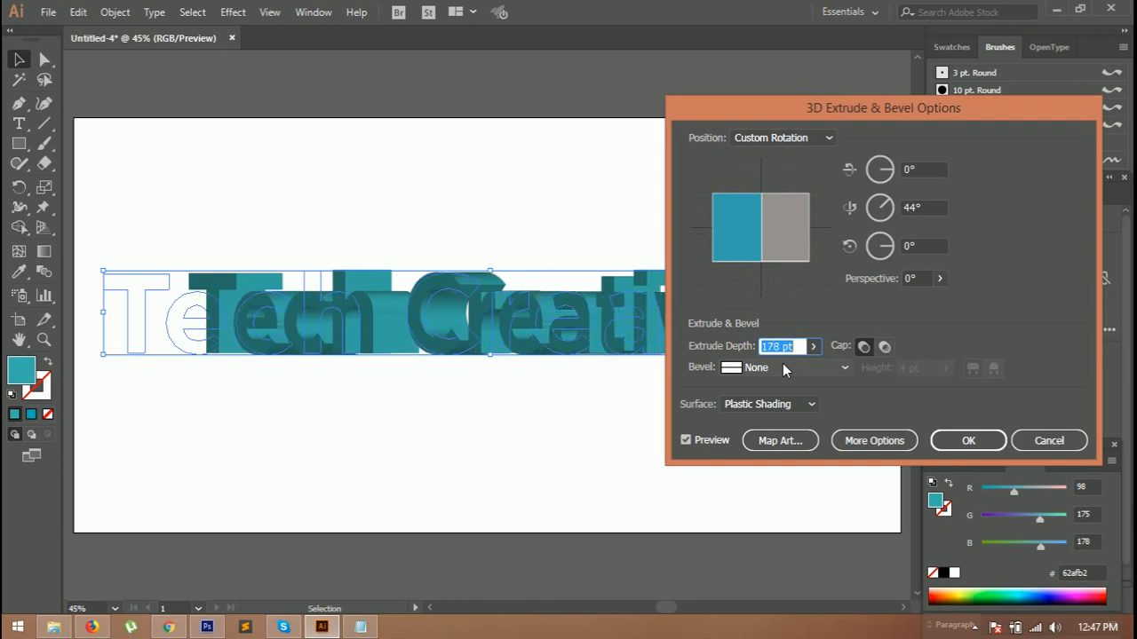
{"action": "key", "text": "Down"}
{"action": "key", "text": "Down"}
{"action": "key", "text": "Down"}
{"action": "key", "text": "Down"}
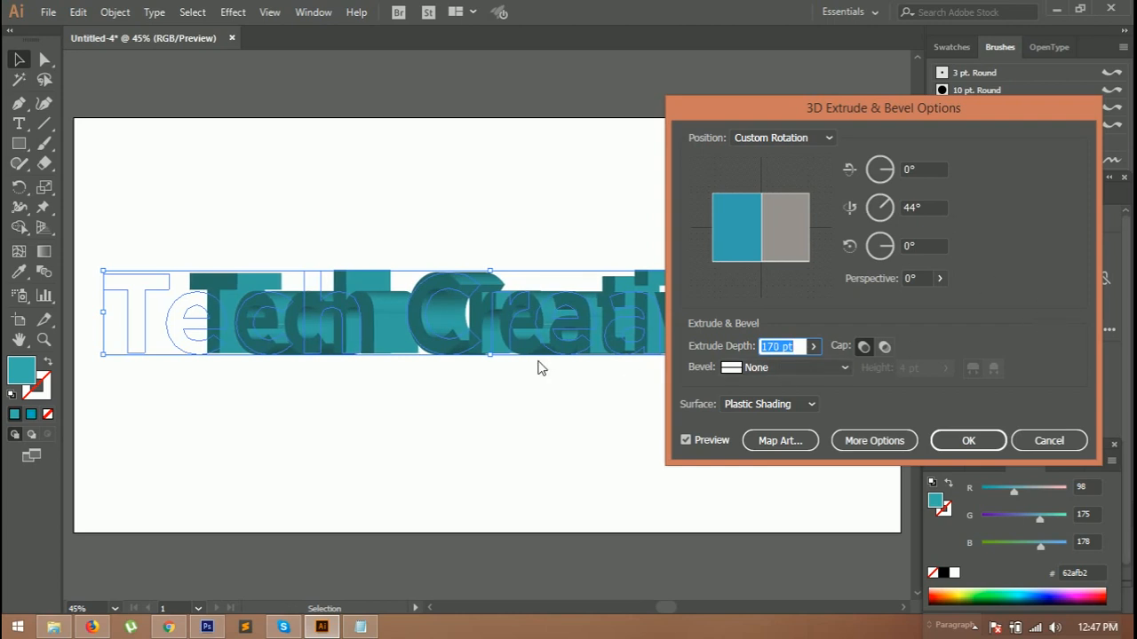
Step: Rotate the 3D cube freely, then reset the rotation to 0° on X, 32° on Y and 0° on Z
{"action": "mouse_move", "coordinate": [772, 221]}
{"action": "left_mouse_down"}
{"action": "mouse_move", "coordinate": [759, 225]}
{"action": "mouse_move", "coordinate": [767, 205]}
{"action": "mouse_move", "coordinate": [741, 255]}
{"action": "mouse_move", "coordinate": [735, 248]}
{"action": "mouse_move", "coordinate": [778, 225]}
{"action": "mouse_move", "coordinate": [778, 209]}
{"action": "left_mouse_up"}
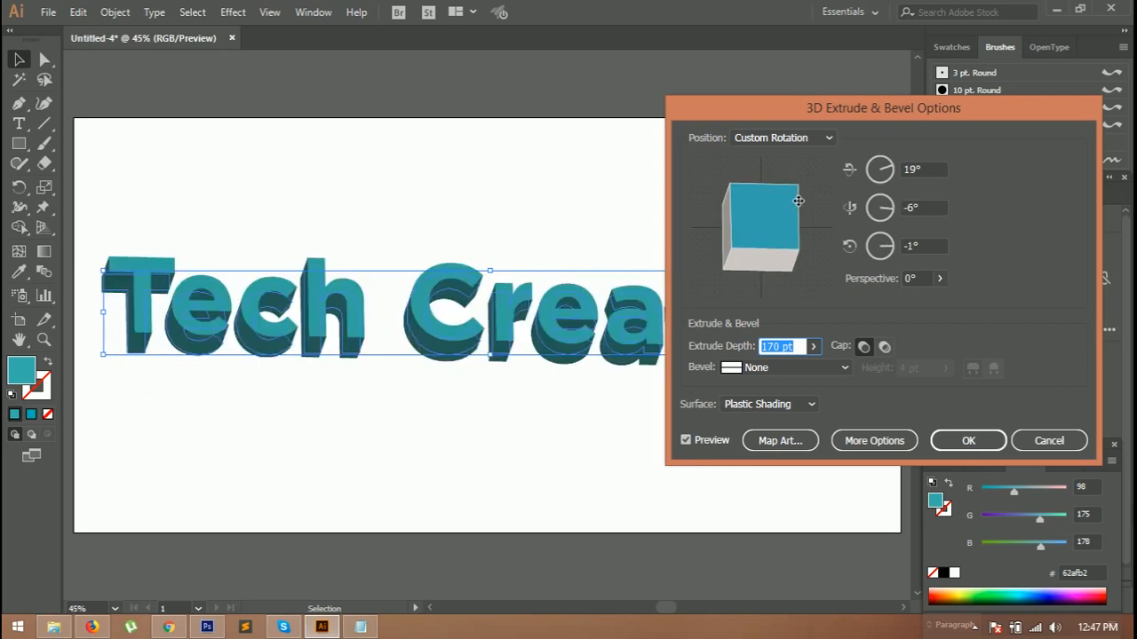
{"action": "left_click_drag", "start_coordinate": [729, 258], "coordinate": [732, 258]}
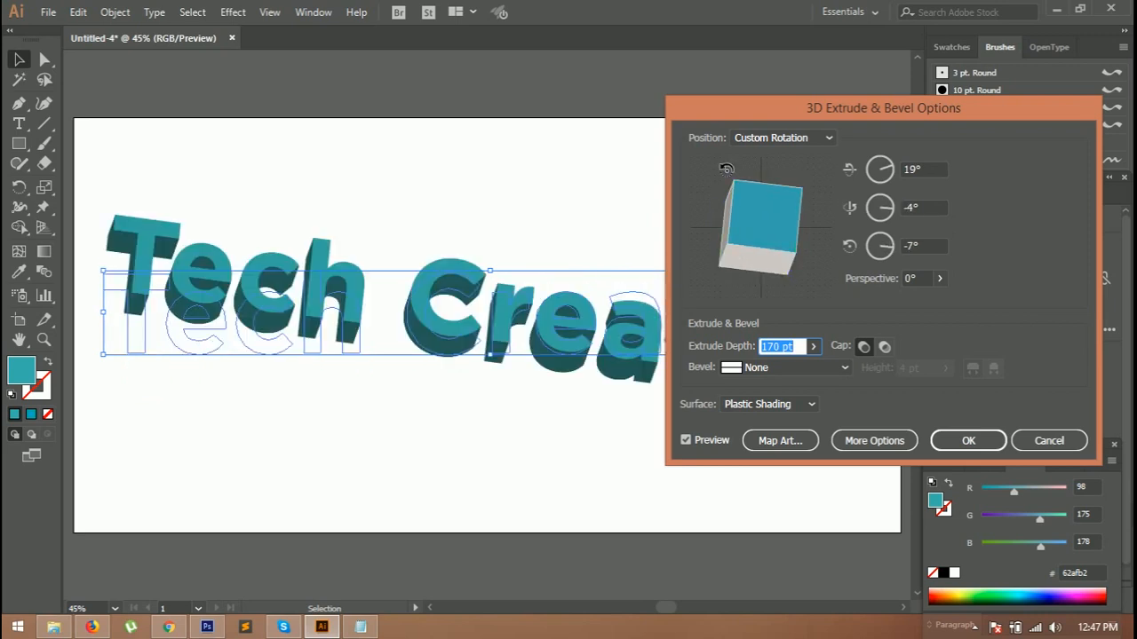
{"action": "left_click", "coordinate": [866, 171]}
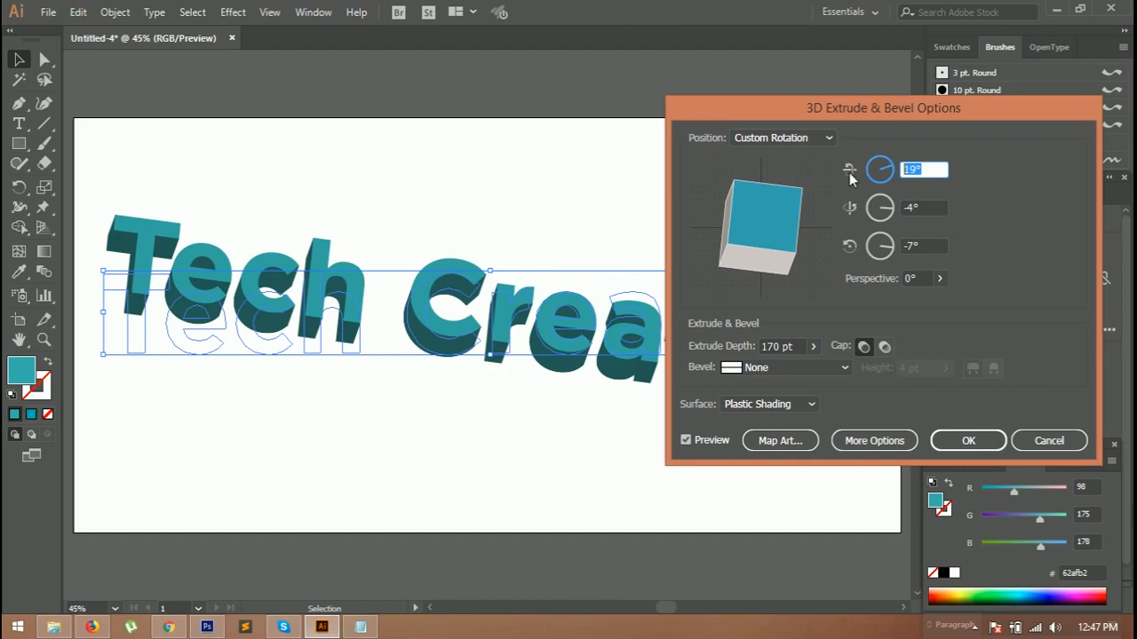
{"action": "type", "text": "0"}
{"action": "key", "text": "Tab"}
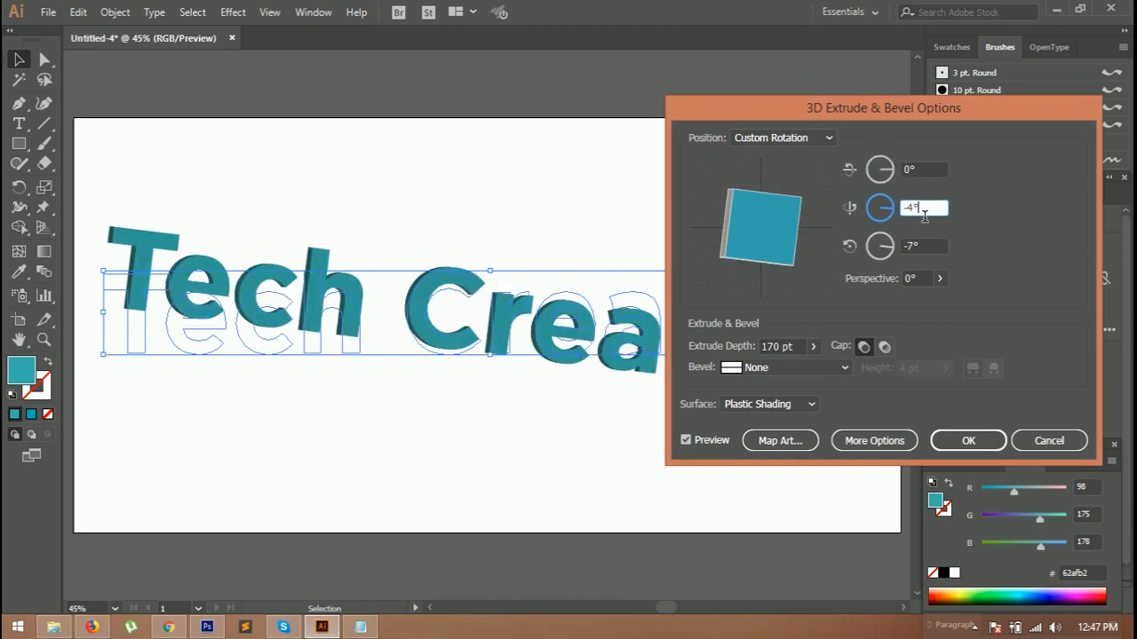
{"action": "type", "text": "0"}
{"action": "key", "text": "Return"}
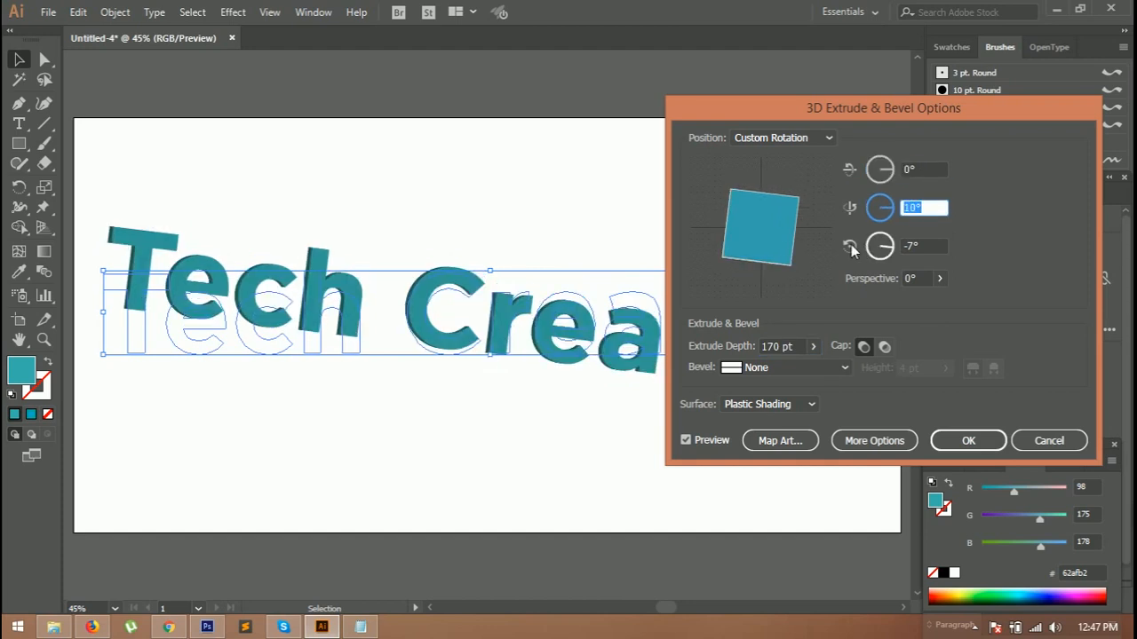
{"action": "type", "text": "30"}
{"action": "key", "text": "Return"}
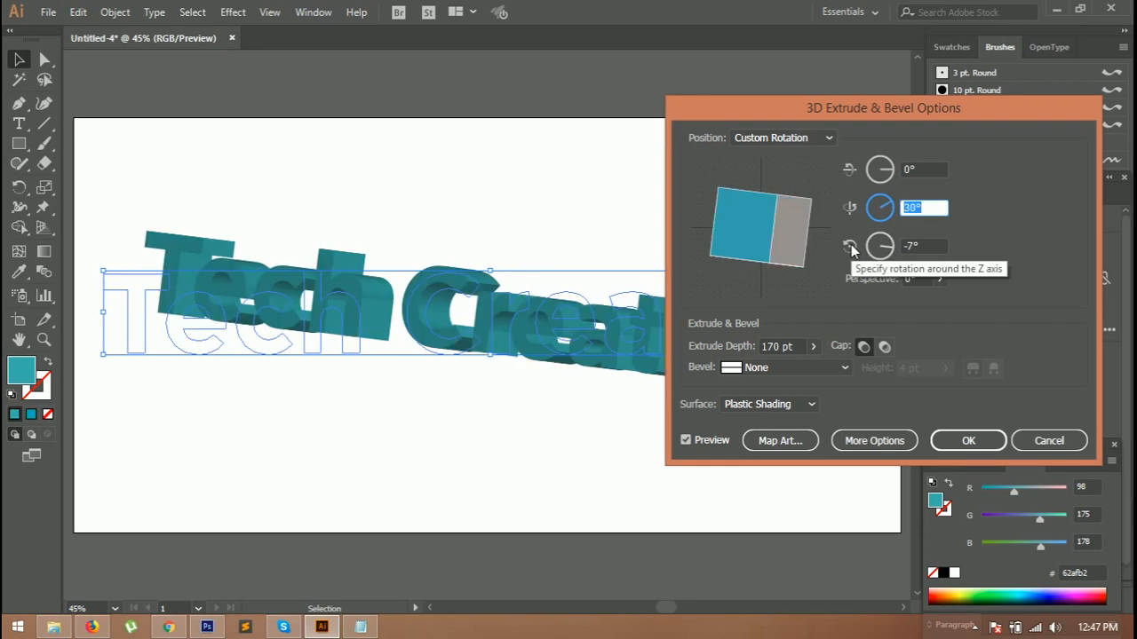
{"action": "left_click", "coordinate": [920, 248]}
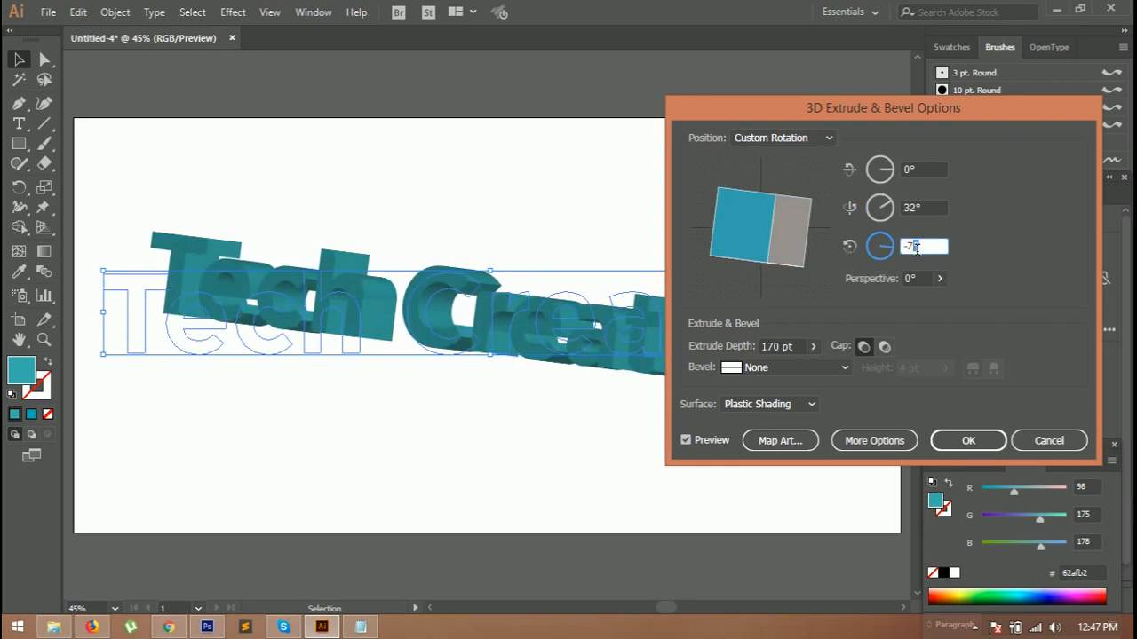
{"action": "left_click_drag", "start_coordinate": [921, 246], "coordinate": [893, 255]}
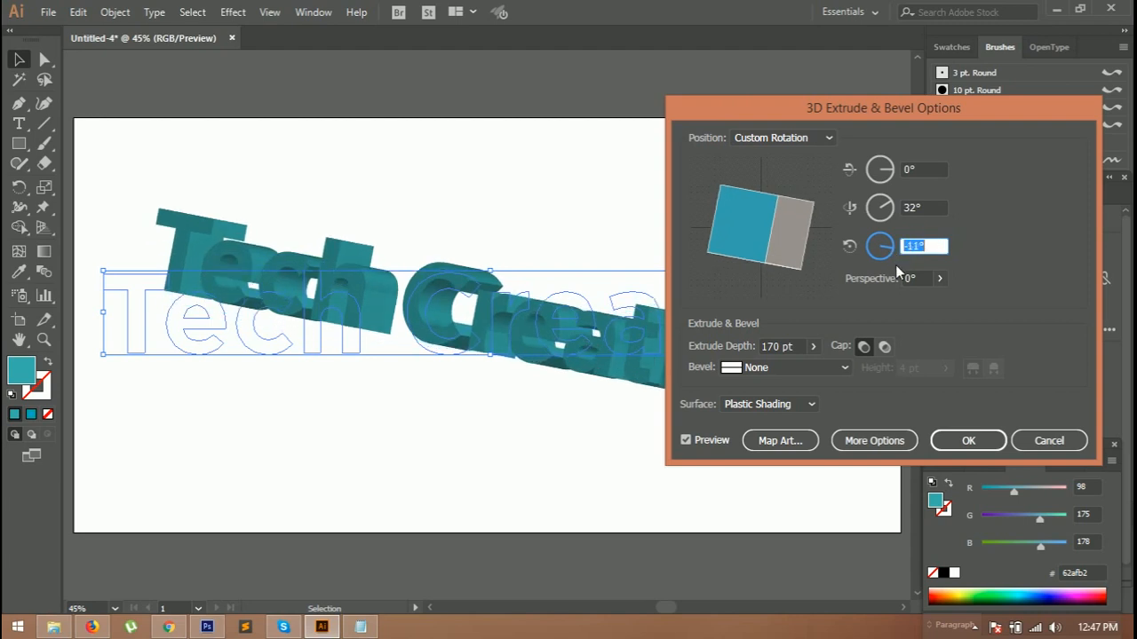
{"action": "type", "text": "17"}
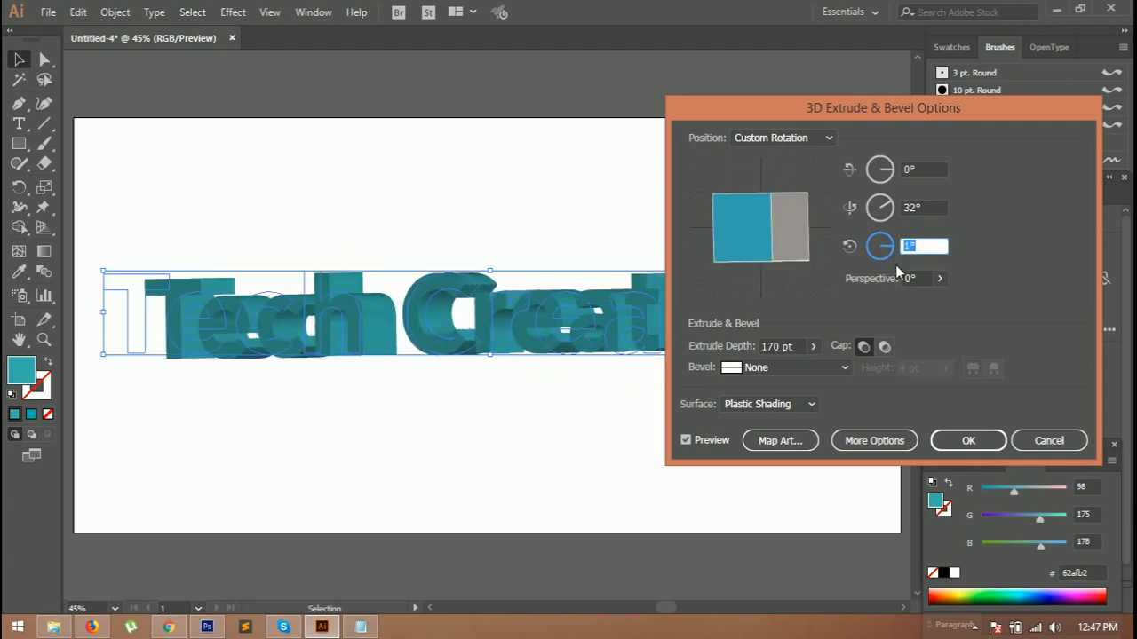
{"action": "type", "text": "0"}
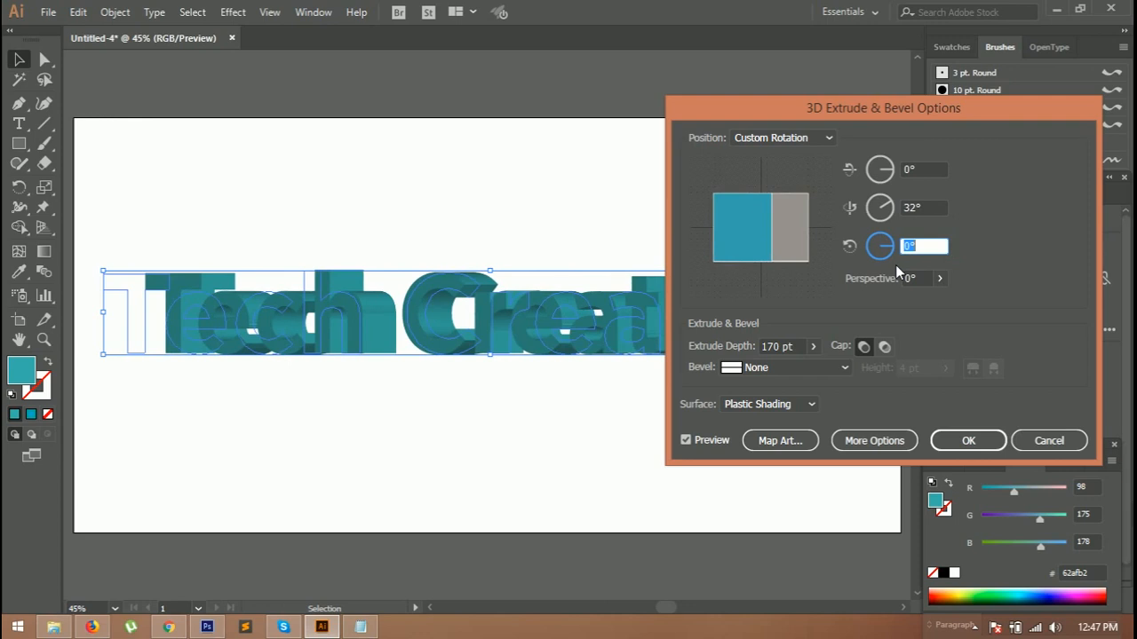
Step: Nudge the Y-axis rotation up and down through several angles to compare the look
{"action": "left_click", "coordinate": [926, 213]}
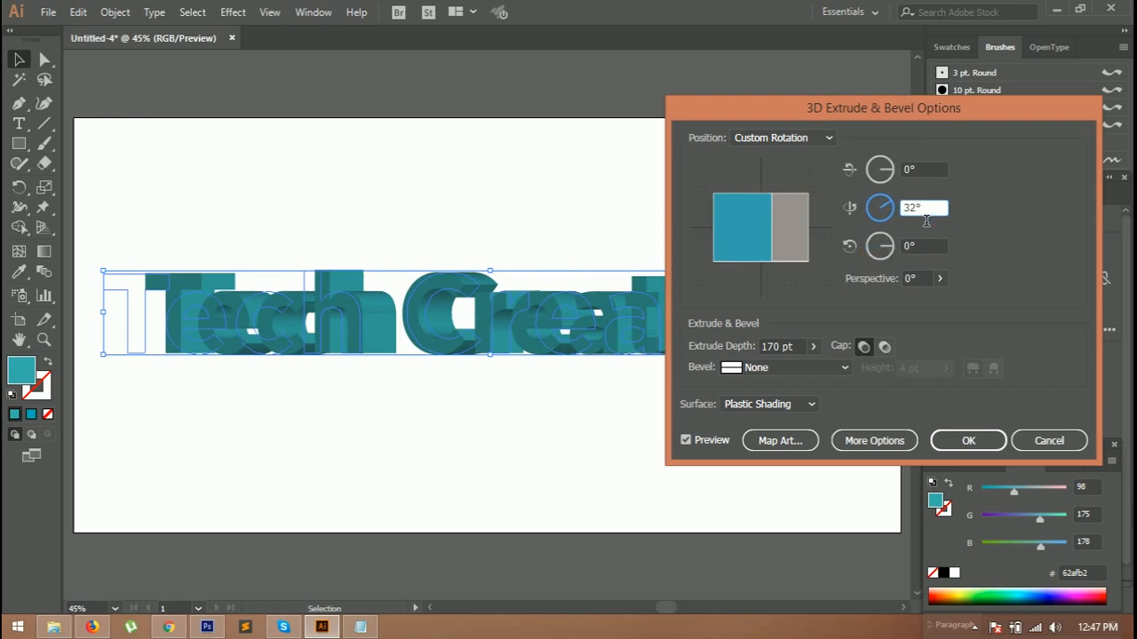
{"action": "double_click", "coordinate": [922, 216]}
{"action": "key", "text": "Down"}
{"action": "key", "text": "Down"}
{"action": "key", "text": "Down"}
{"action": "key", "text": "Down"}
{"action": "key", "text": "Down"}
{"action": "key", "text": "Down"}
{"action": "key", "text": "Down"}
{"action": "key", "text": "Down"}
{"action": "key", "text": "Down"}
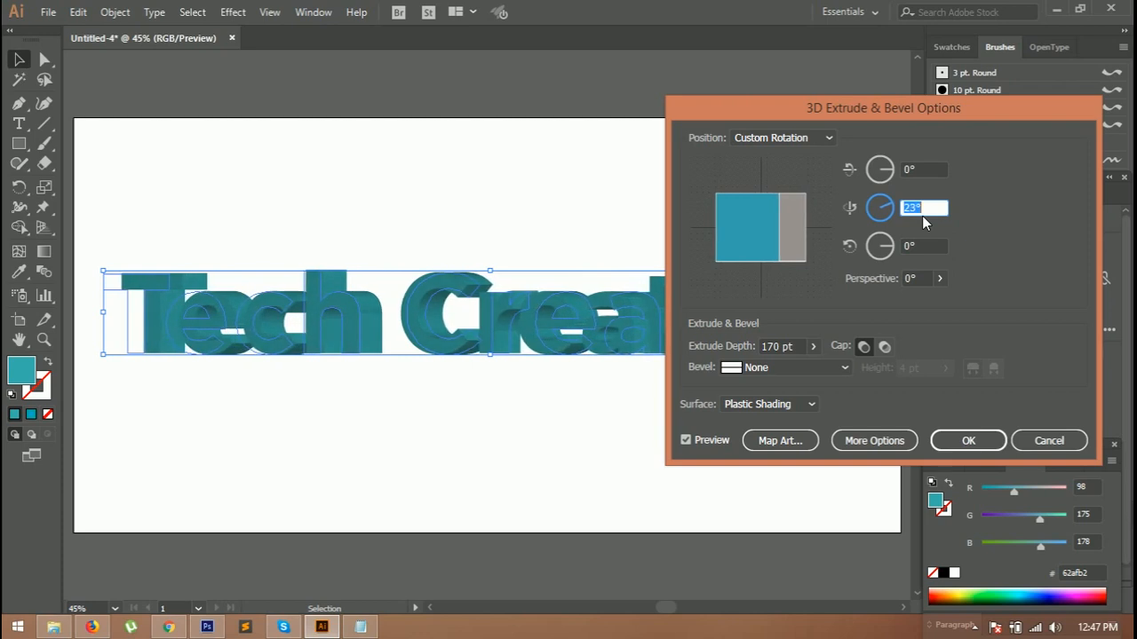
{"action": "key", "text": "Down"}
{"action": "key", "text": "Down"}
{"action": "key", "text": "Up"}
{"action": "key", "text": "Up"}
{"action": "key", "text": "Up"}
{"action": "key", "text": "Up"}
{"action": "key", "text": "Up"}
{"action": "key", "text": "Up"}
{"action": "key", "text": "Up"}
{"action": "key", "text": "Up"}
{"action": "key", "text": "Up"}
{"action": "key", "text": "Up"}
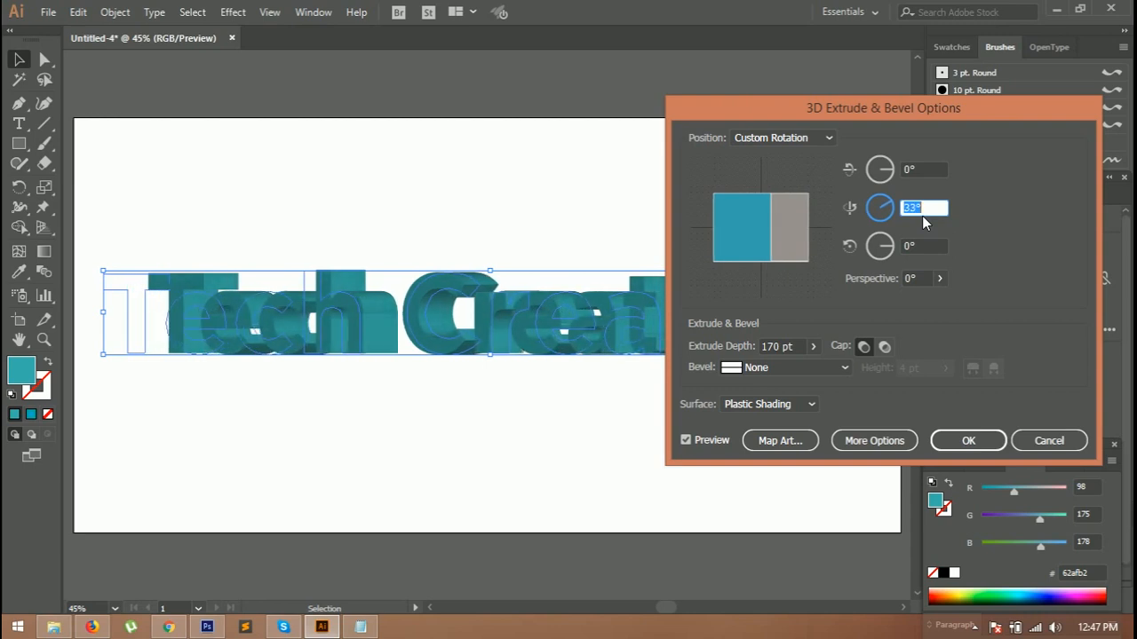
{"action": "key", "text": "Down"}
{"action": "key", "text": "Down"}
{"action": "key", "text": "Down"}
{"action": "key", "text": "Up"}
{"action": "key", "text": "Up"}
{"action": "key", "text": "Up"}
{"action": "key", "text": "Up"}
{"action": "key", "text": "Up"}
{"action": "key", "text": "Up"}
{"action": "key", "text": "Up"}
{"action": "key", "text": "Up"}
{"action": "key", "text": "Up"}
{"action": "key", "text": "Up"}
{"action": "key", "text": "Up"}
{"action": "key", "text": "Up"}
{"action": "key", "text": "Up"}
{"action": "key", "text": "Up"}
{"action": "key", "text": "Up"}
{"action": "key", "text": "Down"}
{"action": "left_click_drag", "start_coordinate": [868, 111], "coordinate": [921, 96]}
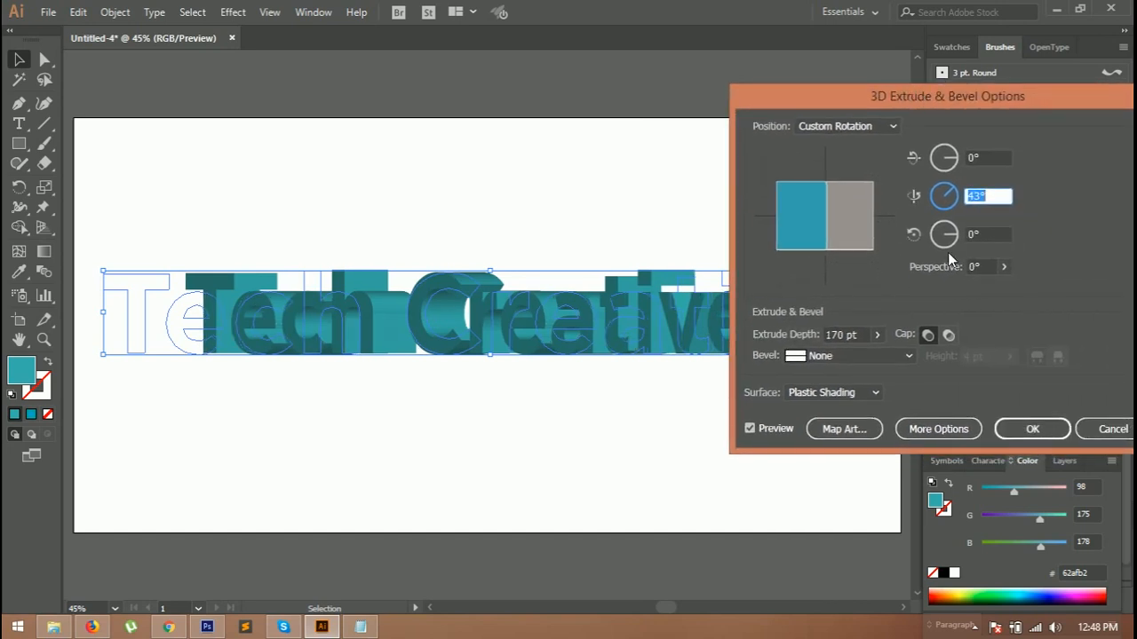
Step: Set the Y-axis rotation to 28° and the extrude depth to 180 pt, then apply the 3D effect
{"action": "type", "text": "32"}
{"action": "key", "text": "Down"}
{"action": "key", "text": "Down"}
{"action": "key", "text": "Down"}
{"action": "key", "text": "Down"}
{"action": "key", "text": "Down"}
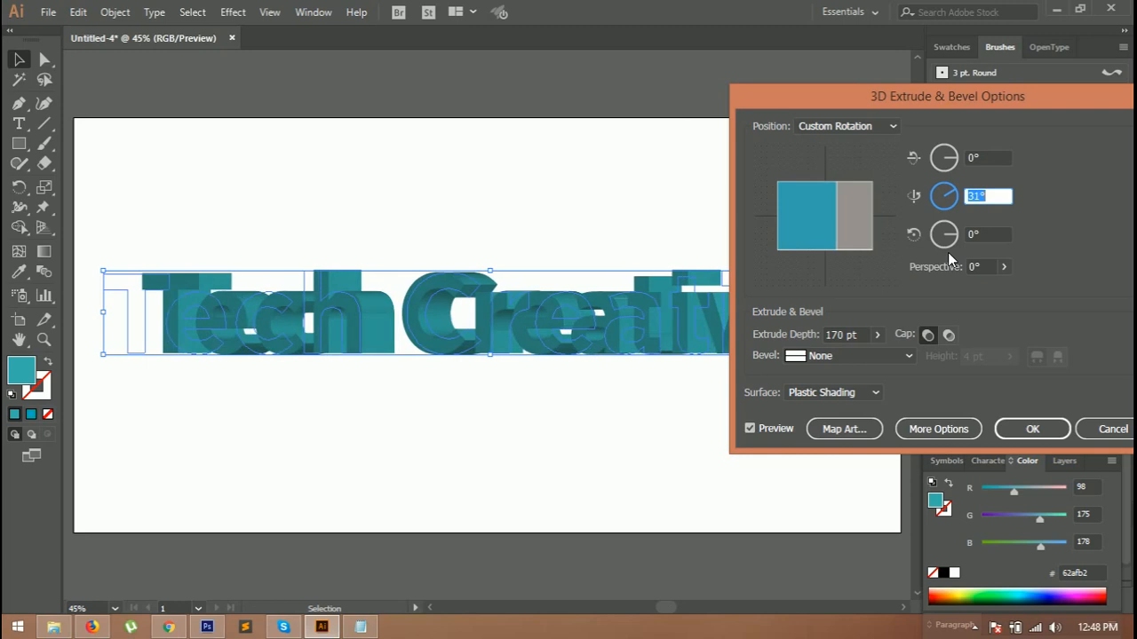
{"action": "key", "text": "Up"}
{"action": "left_click", "coordinate": [837, 335]}
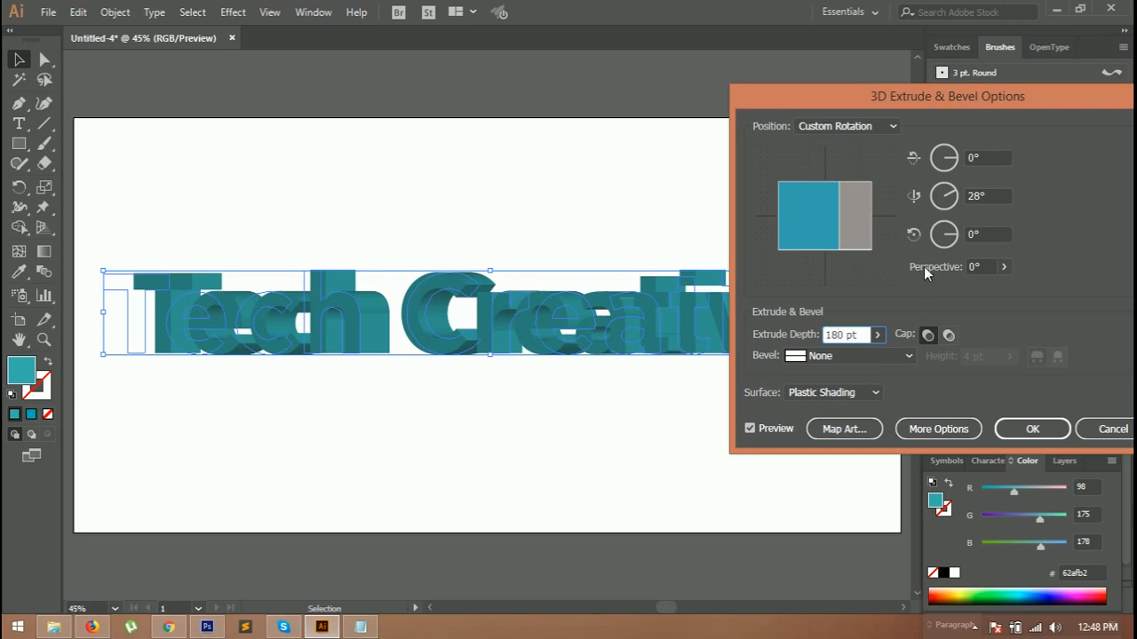
{"action": "left_click", "coordinate": [981, 238]}
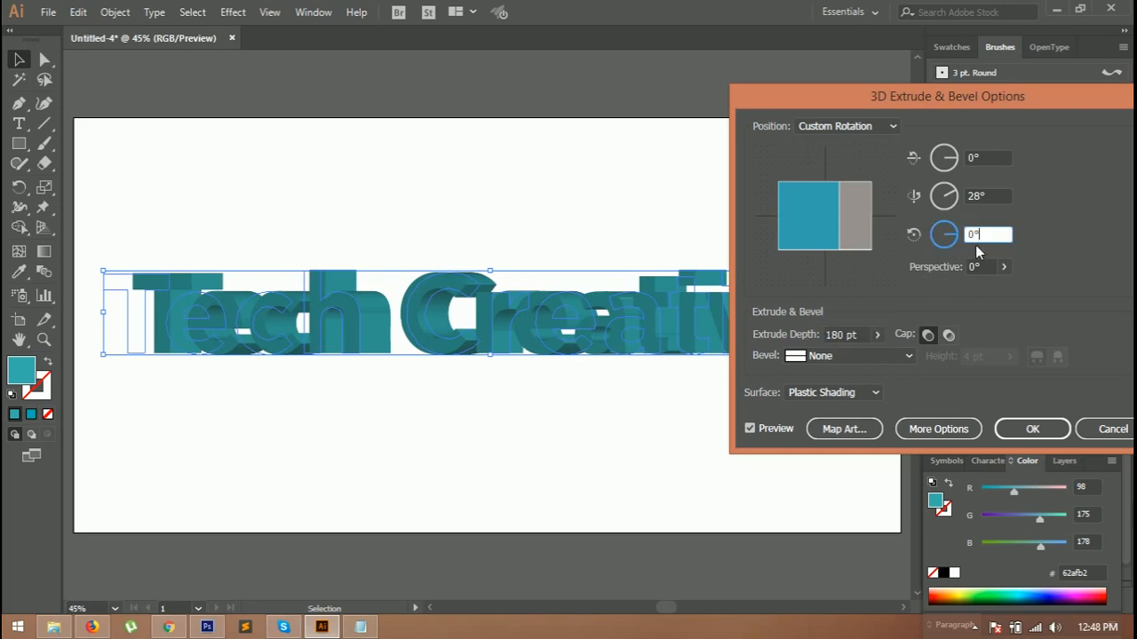
{"action": "left_click", "coordinate": [1037, 428]}
{"action": "left_click", "coordinate": [533, 402]}
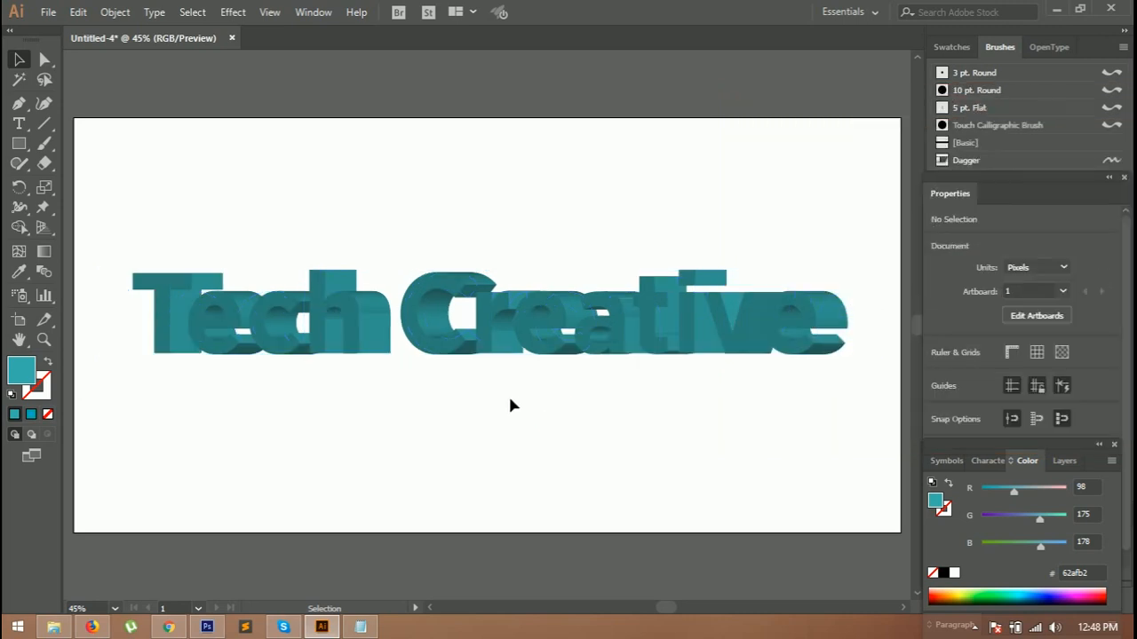
Step: Select the 3D text and duplicate it below the original
{"action": "left_click_drag", "start_coordinate": [87, 246], "coordinate": [806, 408]}
{"action": "left_click_drag", "start_coordinate": [563, 330], "coordinate": [523, 399]}
{"action": "left_click", "coordinate": [517, 485]}
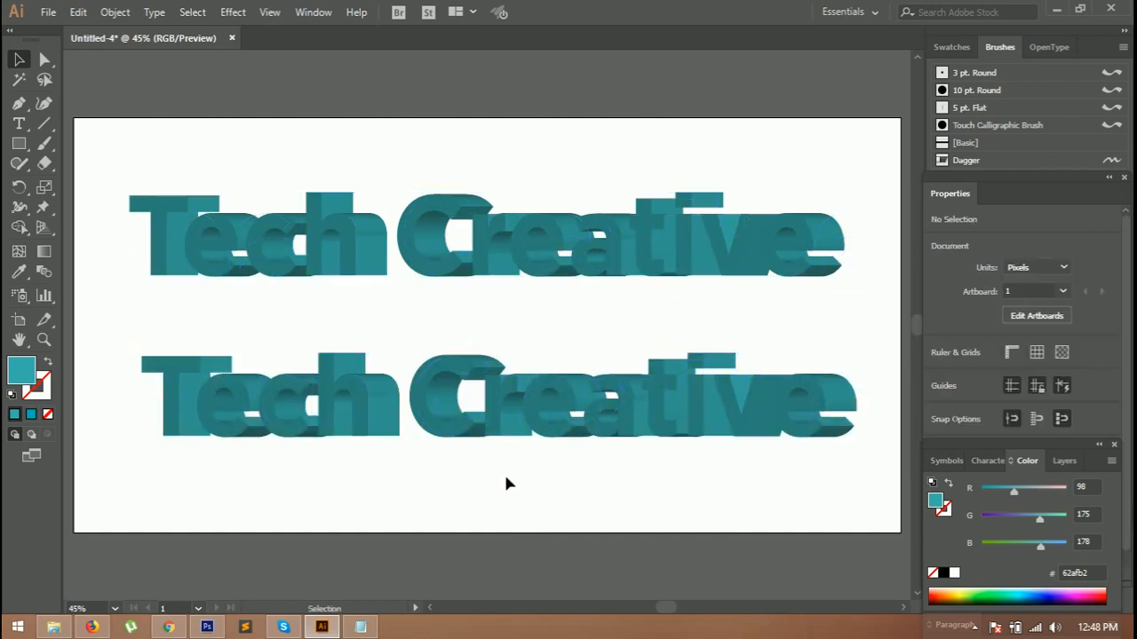
Step: Select the lower 3D text copy and move it slightly upward
{"action": "scroll", "coordinate": [436, 436], "scroll_direction": "up", "scroll_amount": 3}
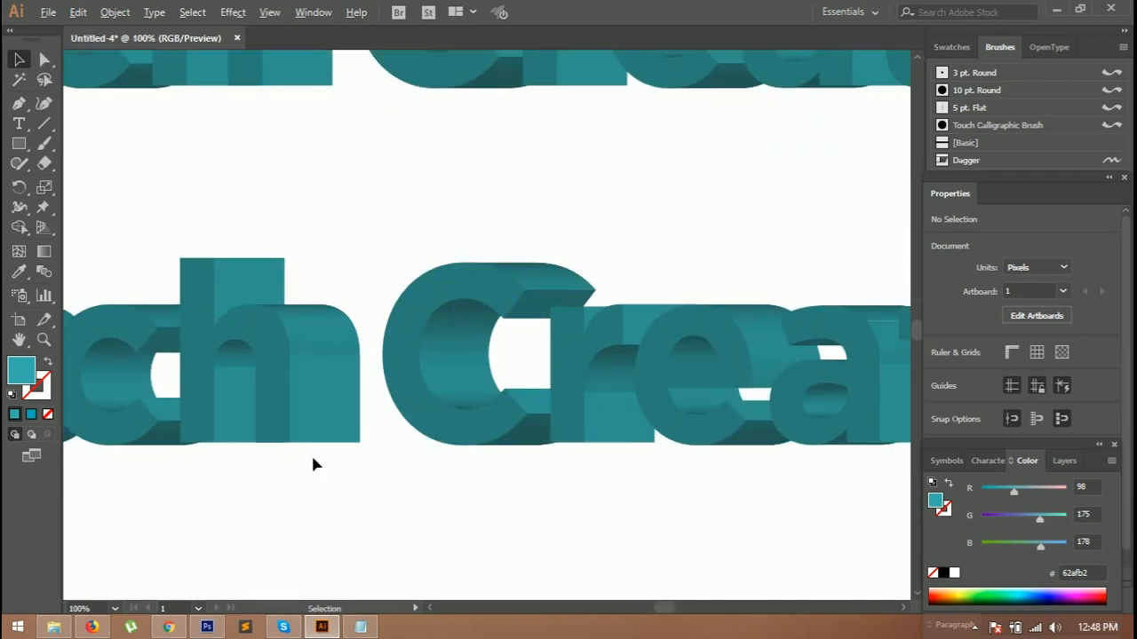
{"action": "scroll", "coordinate": [314, 453], "scroll_direction": "down", "scroll_amount": 3}
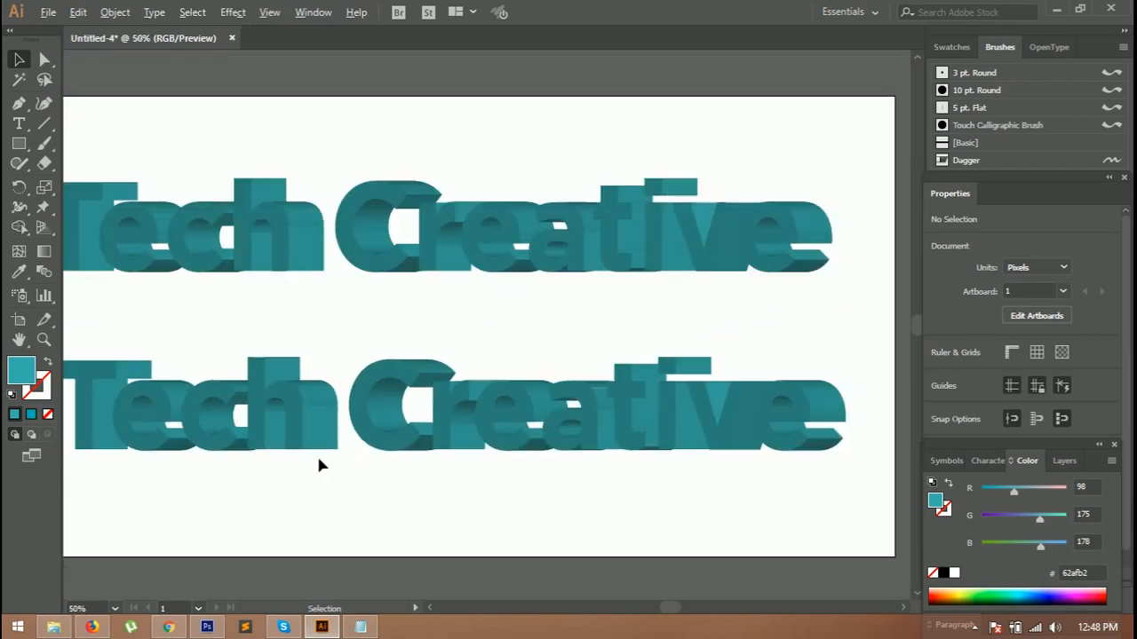
{"action": "left_click", "coordinate": [676, 602]}
{"action": "left_click_drag", "start_coordinate": [696, 607], "coordinate": [655, 607]}
{"action": "scroll", "coordinate": [470, 453], "scroll_direction": "up", "scroll_amount": 2}
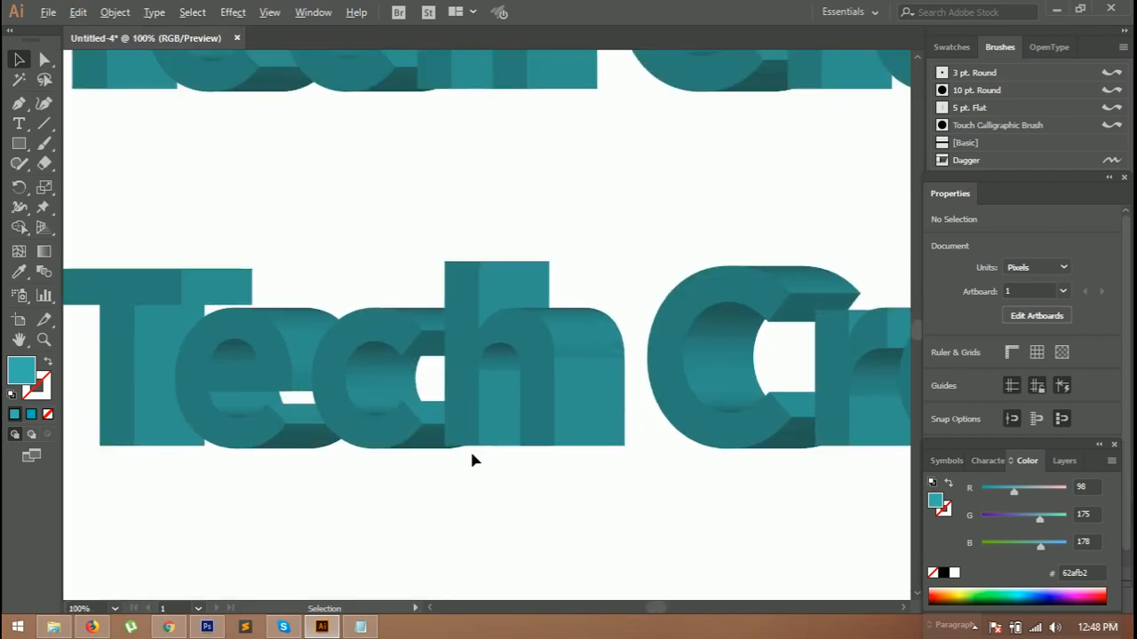
{"action": "mouse_move", "coordinate": [653, 611]}
{"action": "left_mouse_down"}
{"action": "mouse_move", "coordinate": [639, 609]}
{"action": "mouse_move", "coordinate": [655, 610]}
{"action": "left_mouse_up"}
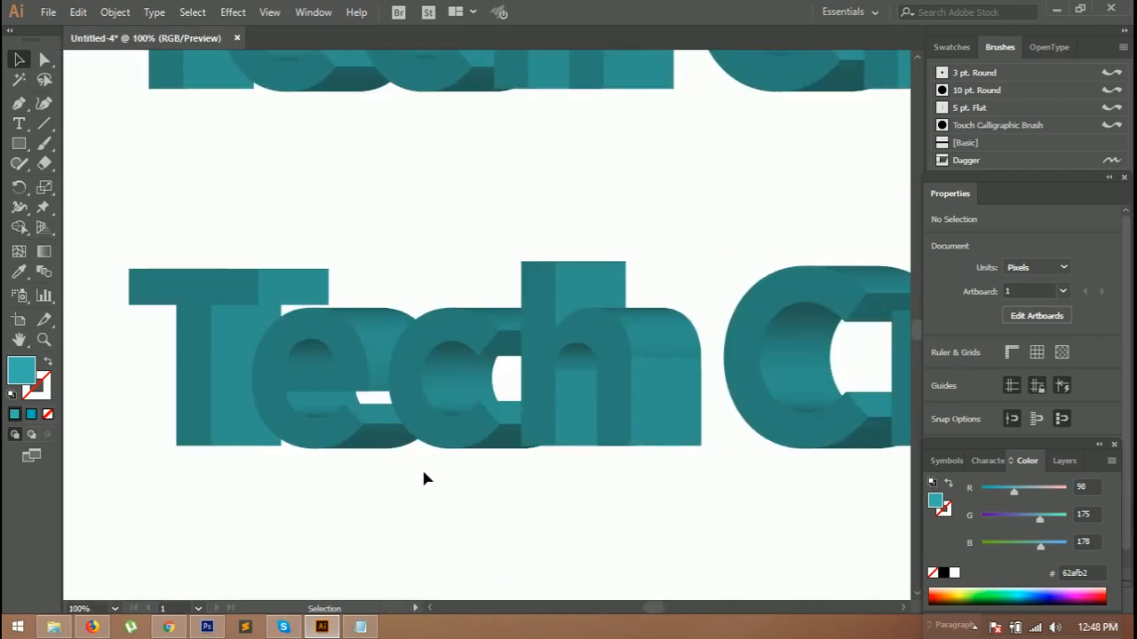
{"action": "left_click", "coordinate": [185, 339]}
{"action": "mouse_move", "coordinate": [376, 350]}
{"action": "left_mouse_down"}
{"action": "mouse_move", "coordinate": [376, 294]}
{"action": "mouse_move", "coordinate": [373, 338]}
{"action": "left_mouse_up"}
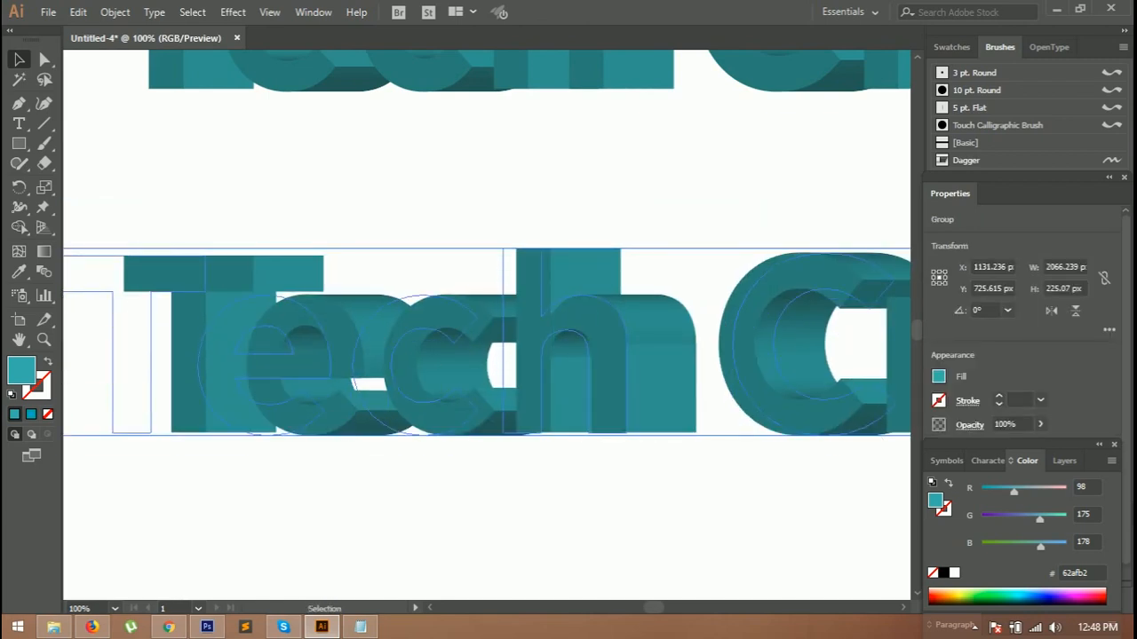
Step: Select the whole lower 3D text copy and expand its appearance into editable shapes
{"action": "left_click", "coordinate": [337, 479]}
{"action": "left_click", "coordinate": [45, 60]}
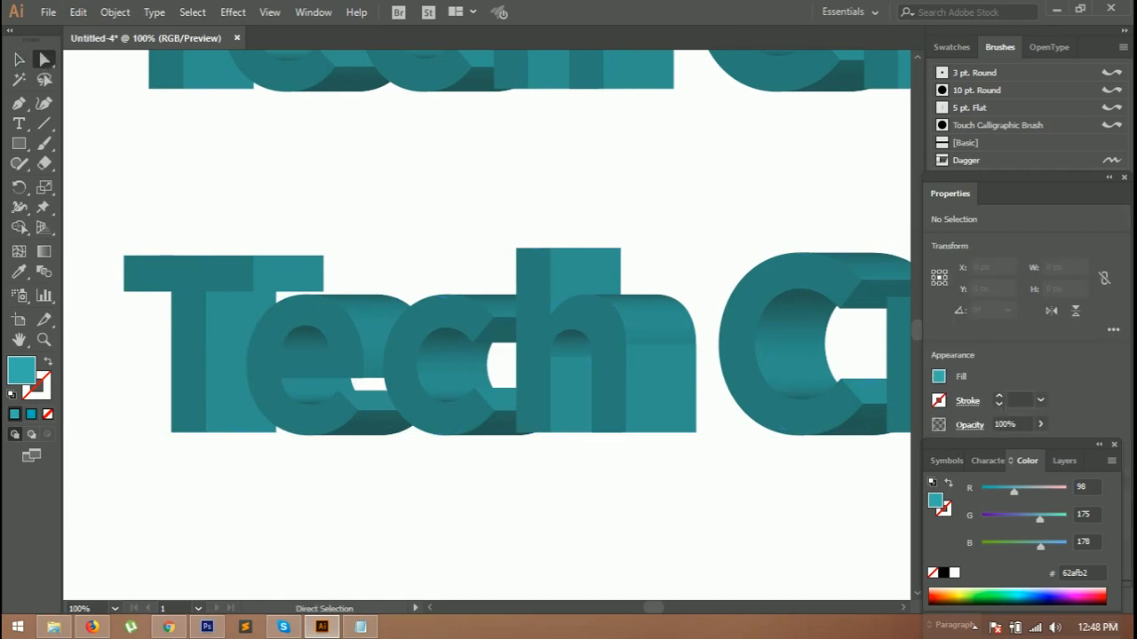
{"action": "left_click", "coordinate": [199, 340]}
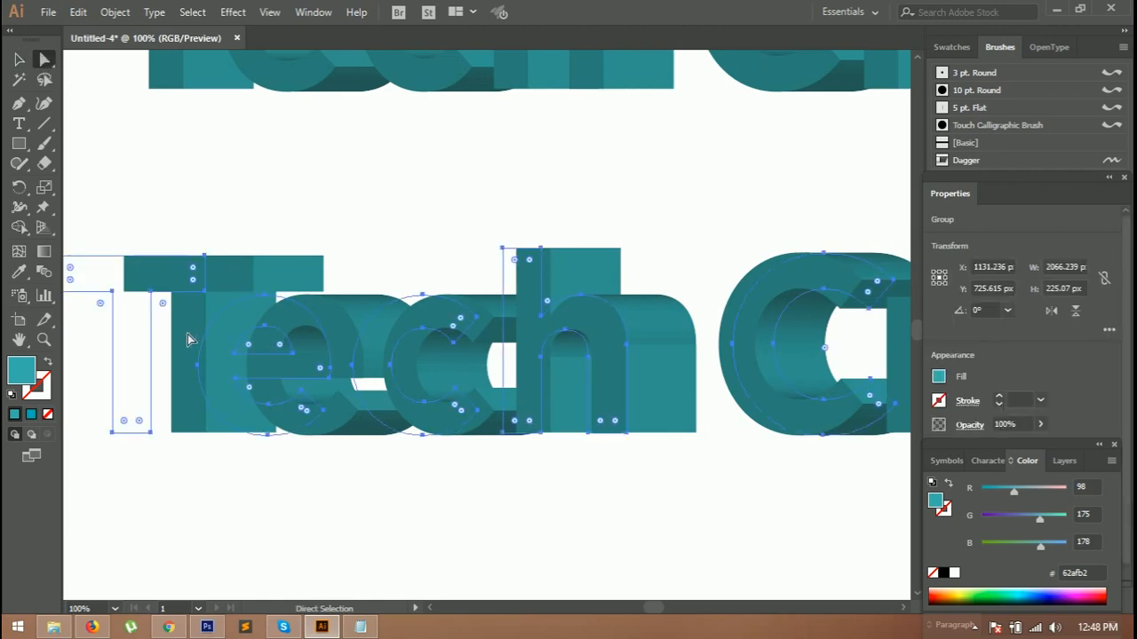
{"action": "key", "text": "v"}
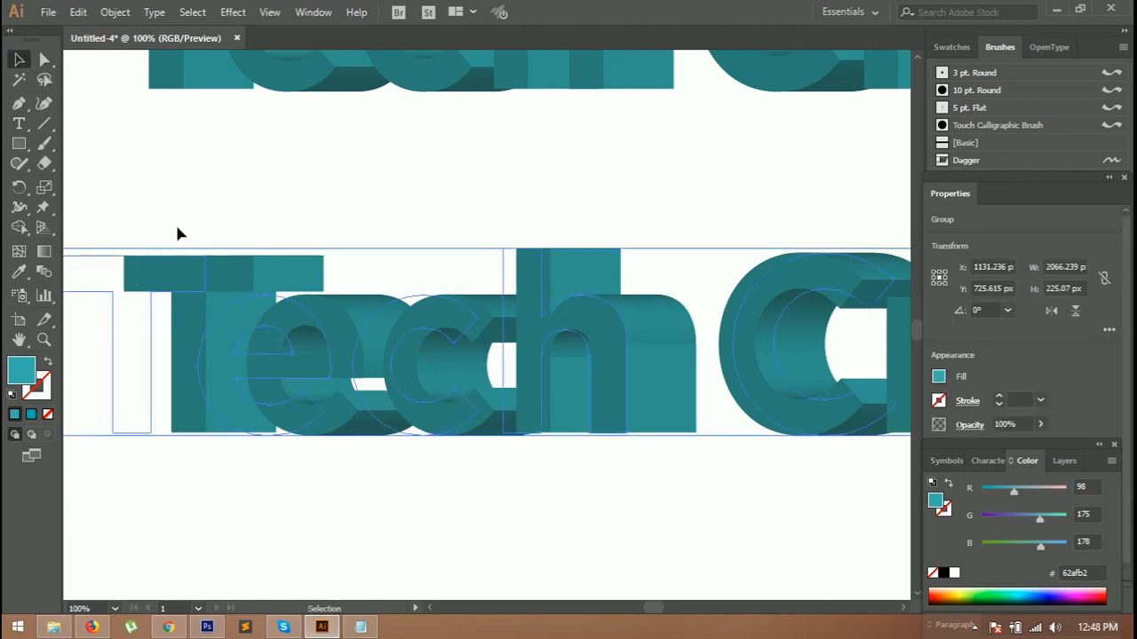
{"action": "left_click", "coordinate": [277, 568]}
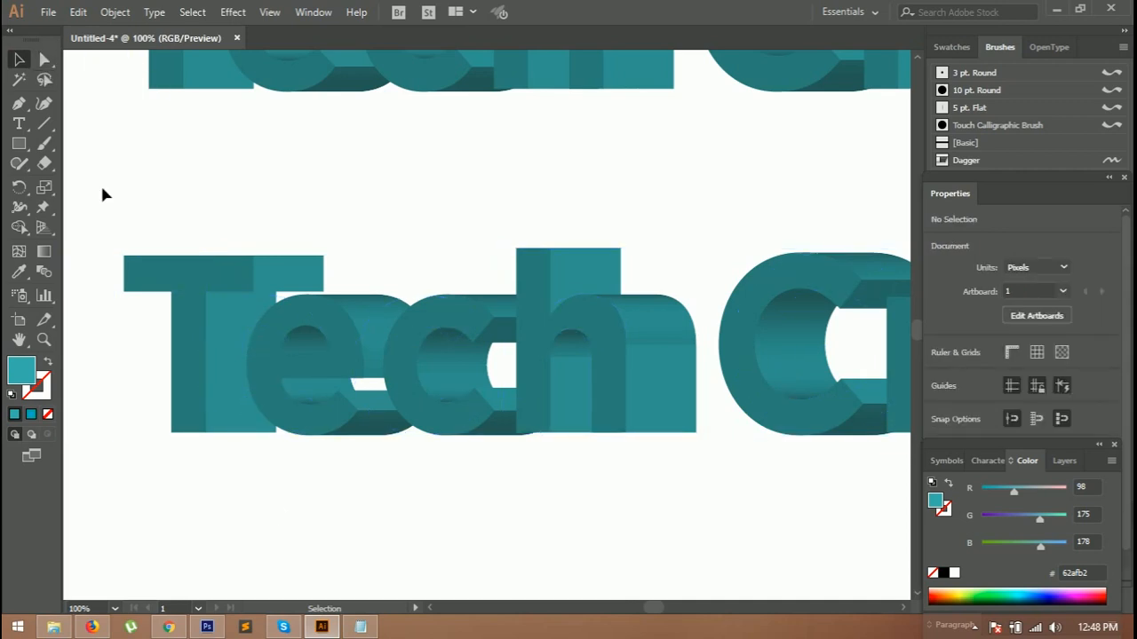
{"action": "left_click_drag", "start_coordinate": [124, 249], "coordinate": [421, 465]}
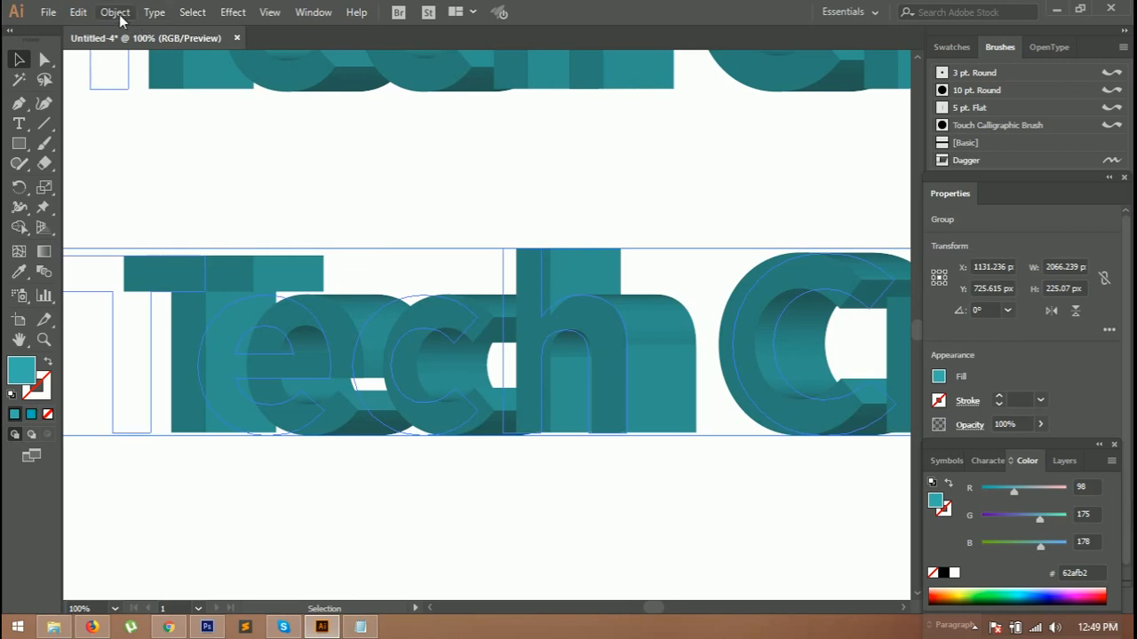
{"action": "left_click", "coordinate": [115, 12]}
{"action": "left_click", "coordinate": [181, 191]}
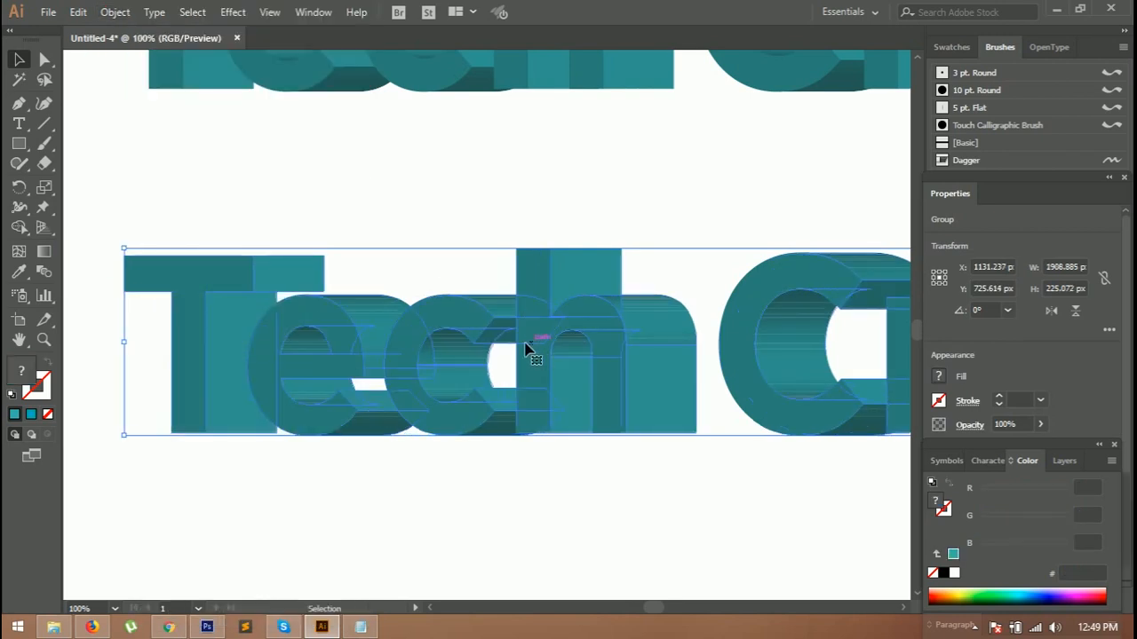
Step: Deselect everything, switch to the Shape Builder tool and set the fill colour to dark teal #107575
{"action": "left_click", "coordinate": [153, 341]}
{"action": "left_click", "coordinate": [190, 341]}
{"action": "left_click", "coordinate": [178, 464]}
{"action": "left_click", "coordinate": [44, 59]}
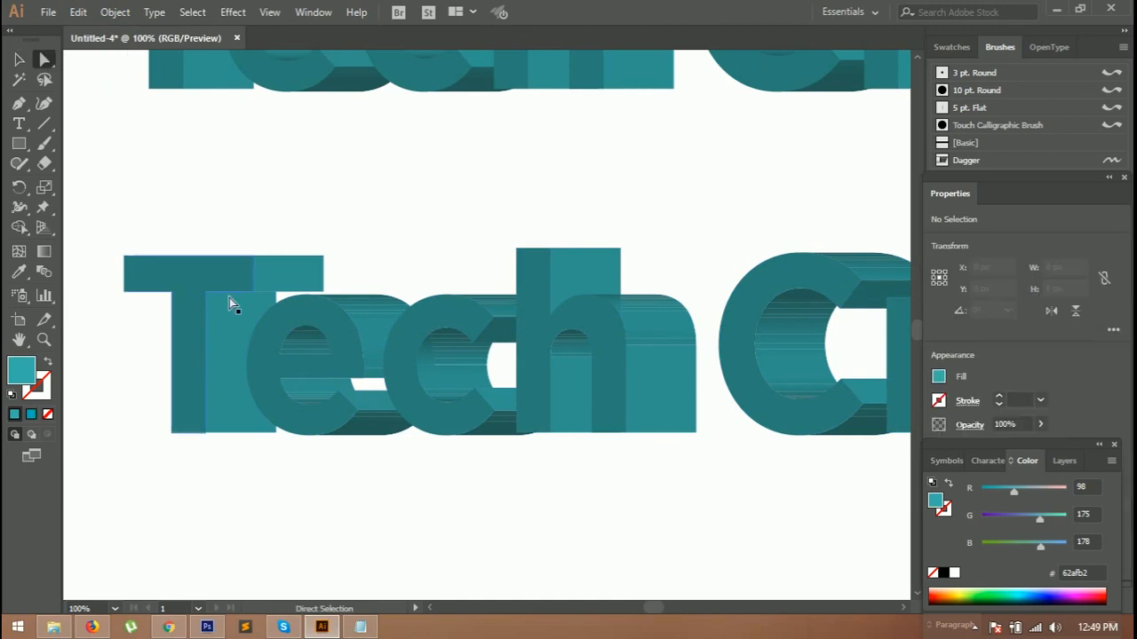
{"action": "left_click", "coordinate": [20, 229]}
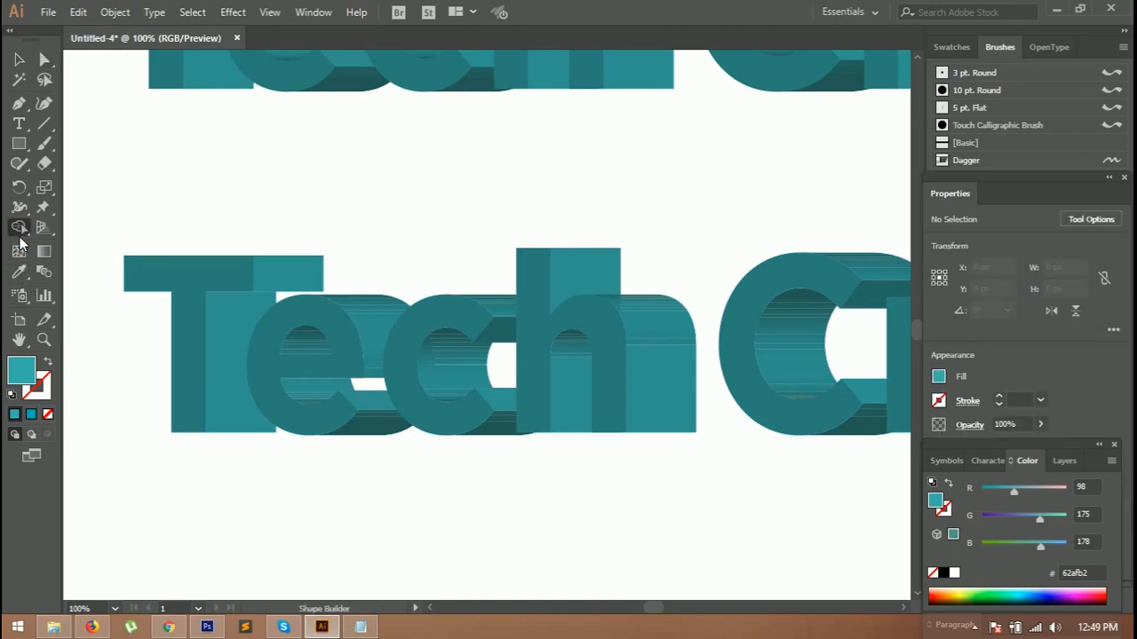
{"action": "double_click", "coordinate": [29, 370]}
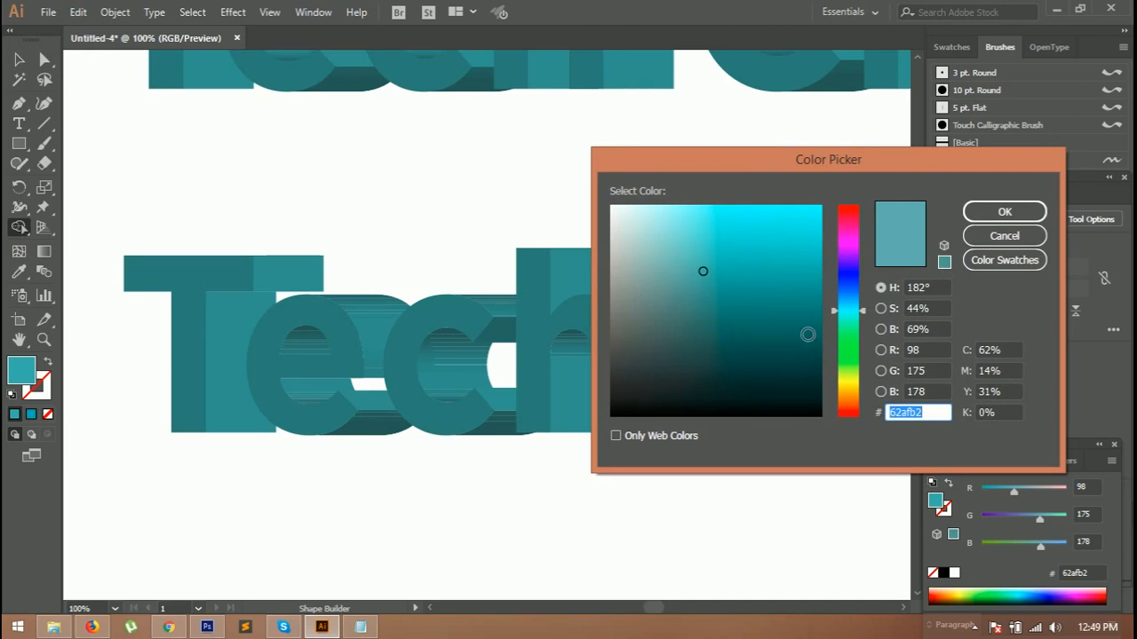
{"action": "left_click", "coordinate": [799, 326]}
{"action": "left_click_drag", "start_coordinate": [800, 325], "coordinate": [794, 308]}
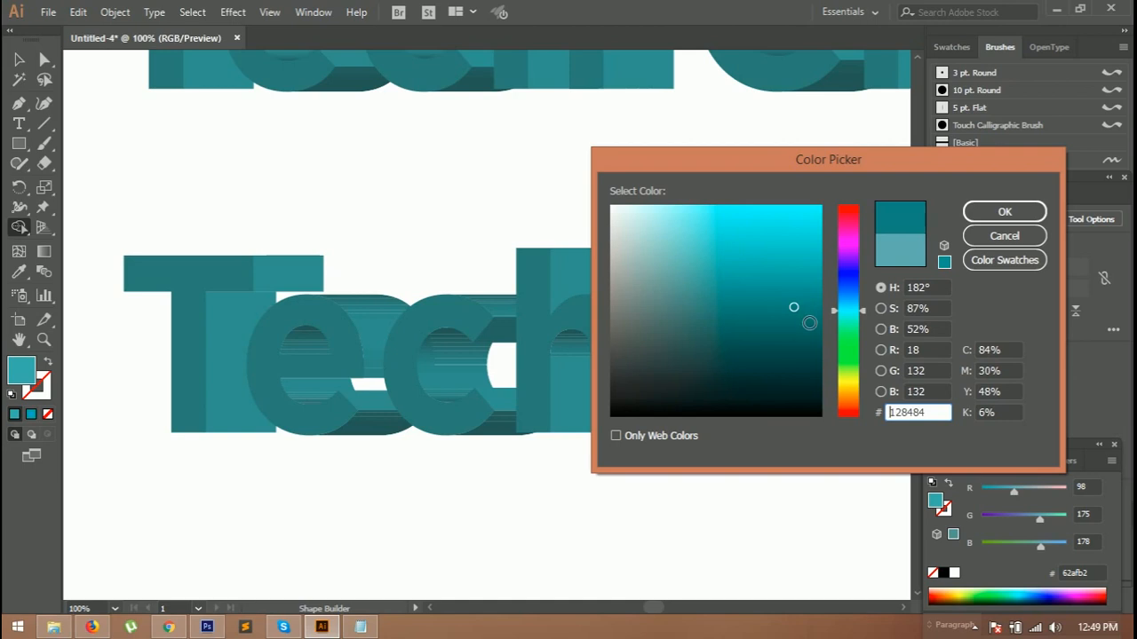
{"action": "left_click", "coordinate": [796, 321]}
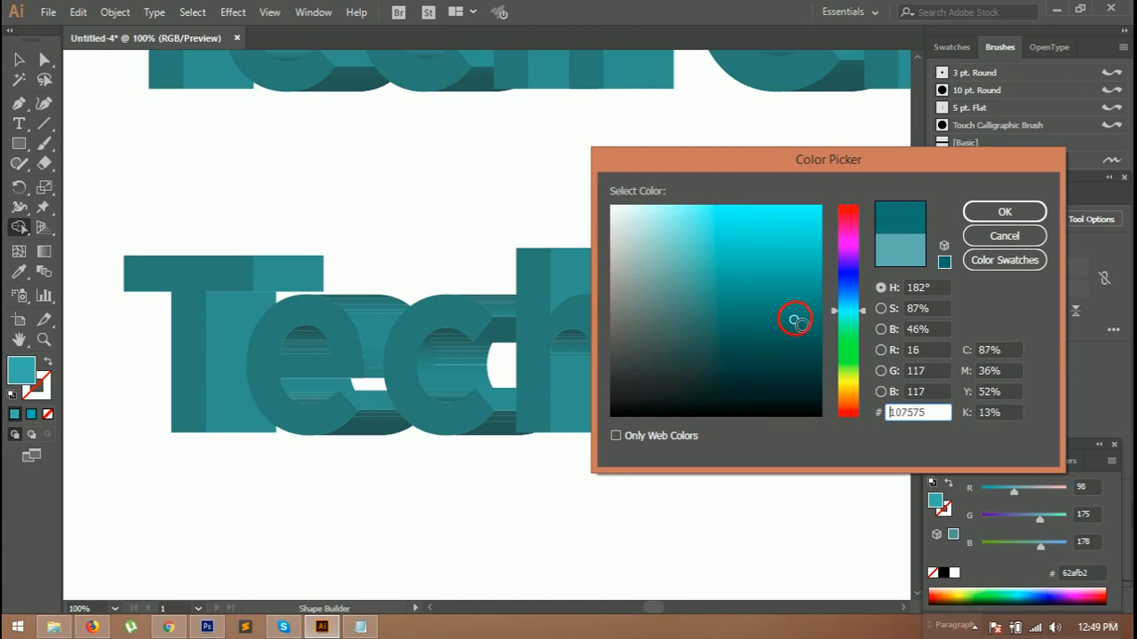
{"action": "left_click", "coordinate": [992, 217]}
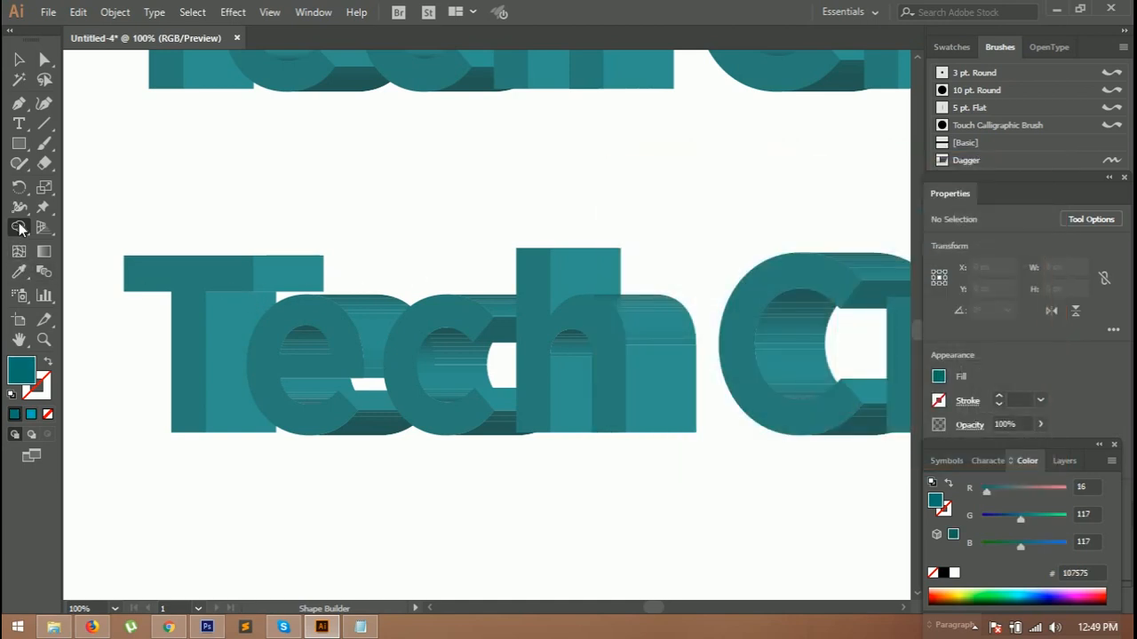
Step: Select the T's front face and fill it with a darker teal, #095656
{"action": "key", "text": "a"}
{"action": "left_click", "coordinate": [184, 274]}
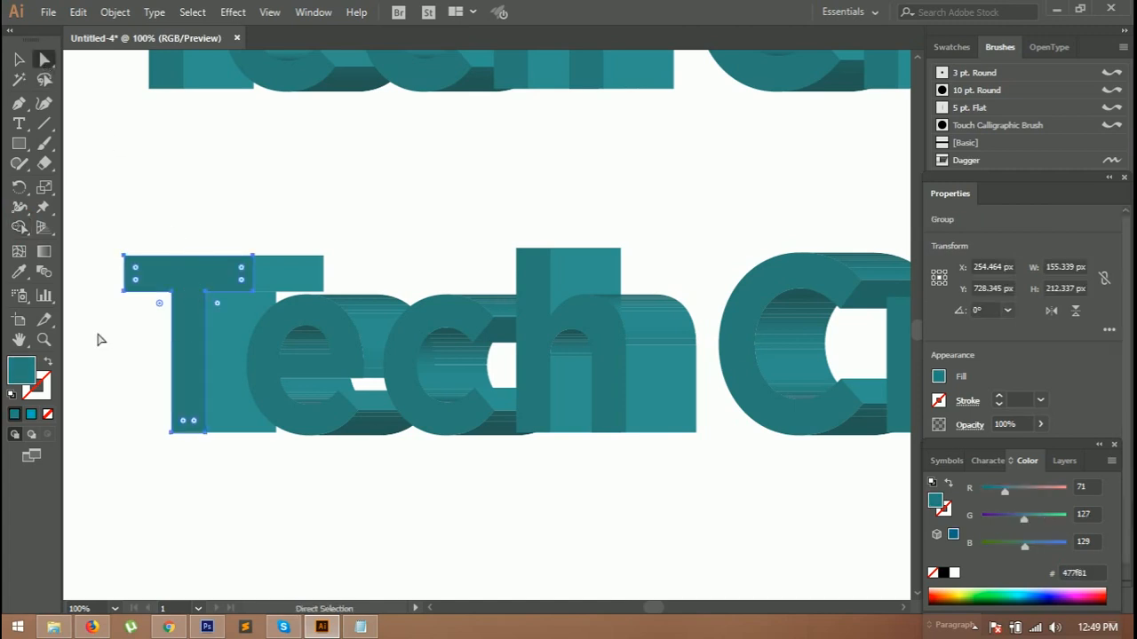
{"action": "left_click", "coordinate": [19, 227]}
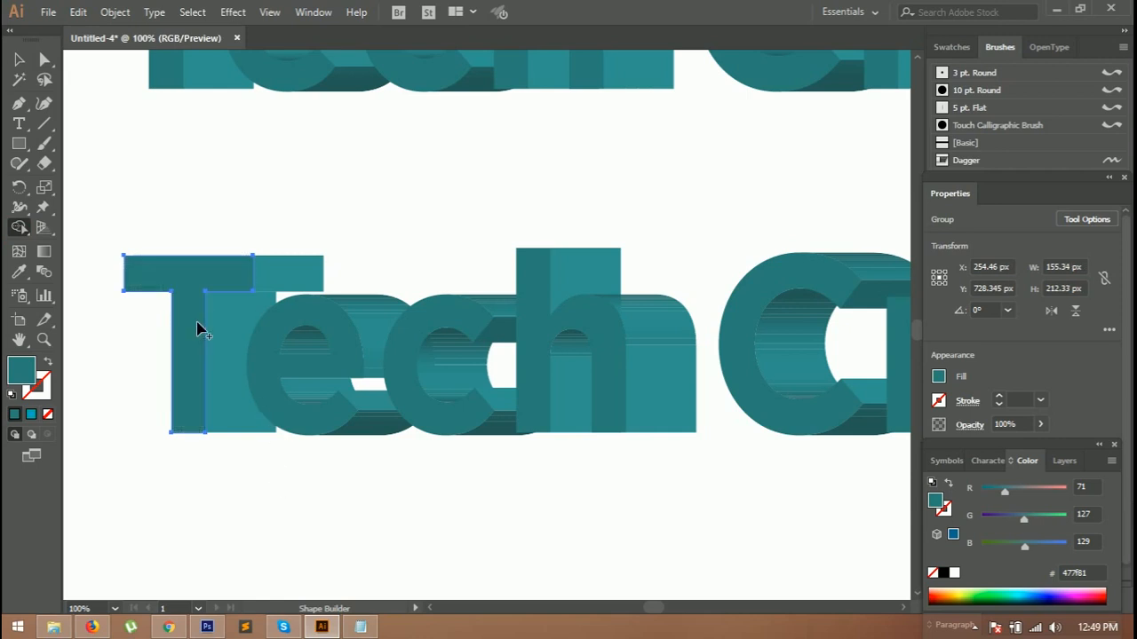
{"action": "scroll", "coordinate": [249, 493], "scroll_direction": "up", "scroll_amount": 2}
{"action": "double_click", "coordinate": [14, 371]}
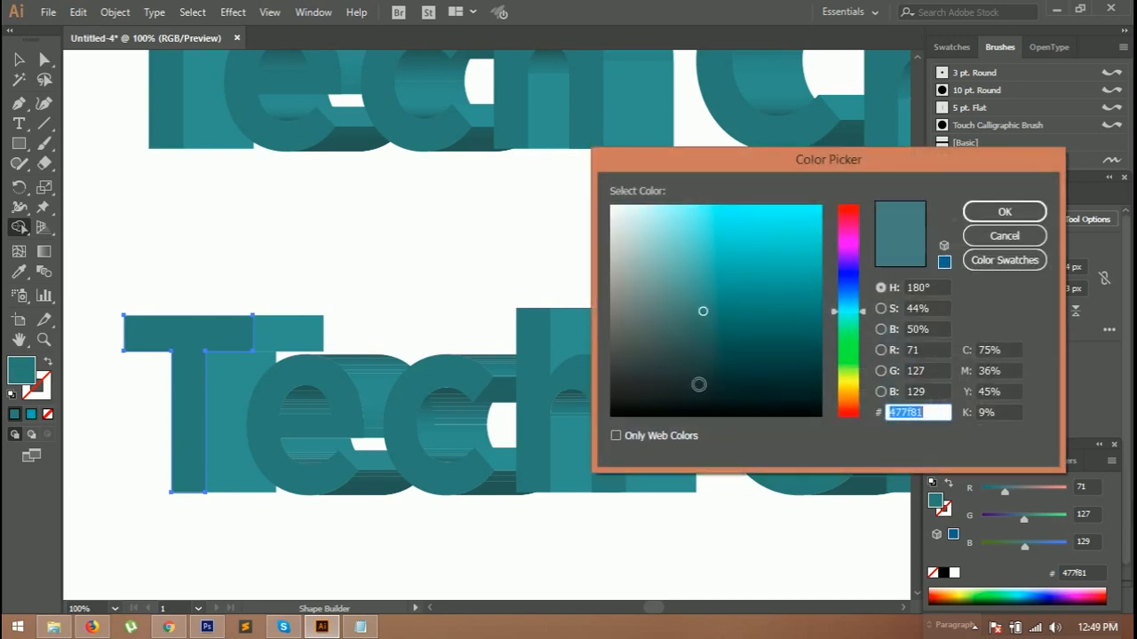
{"action": "left_click", "coordinate": [800, 344]}
{"action": "left_click", "coordinate": [1004, 209]}
Step: Select the e's shape and pick a darker teal fill colour, #0b4c4c, for the Shape Builder
{"action": "left_click", "coordinate": [180, 386]}
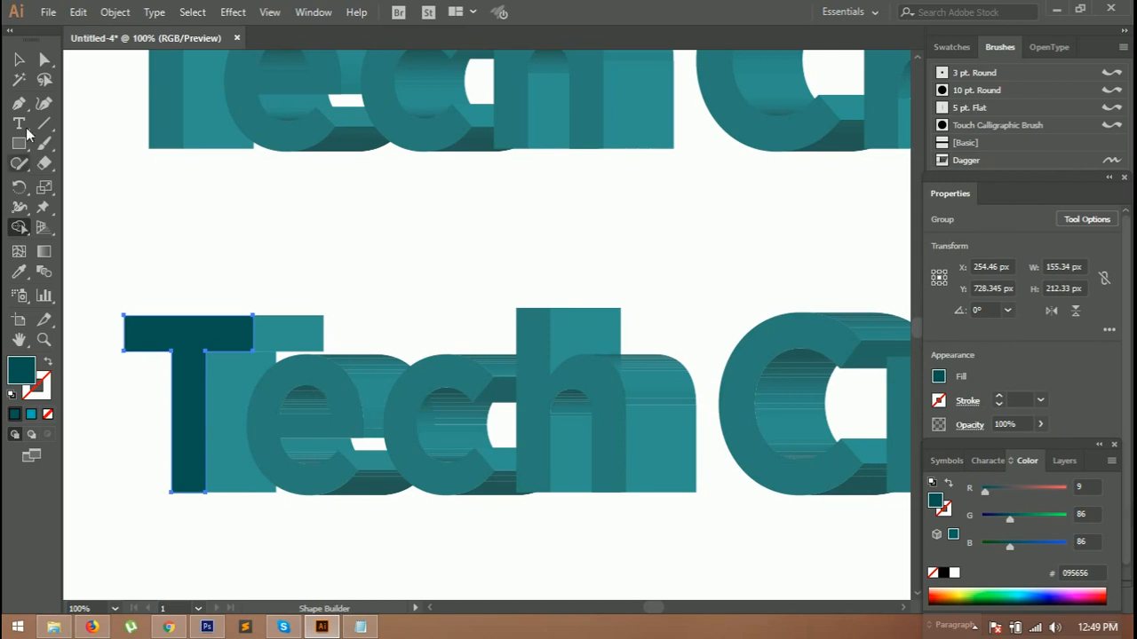
{"action": "left_click", "coordinate": [45, 58]}
{"action": "left_click", "coordinate": [313, 380]}
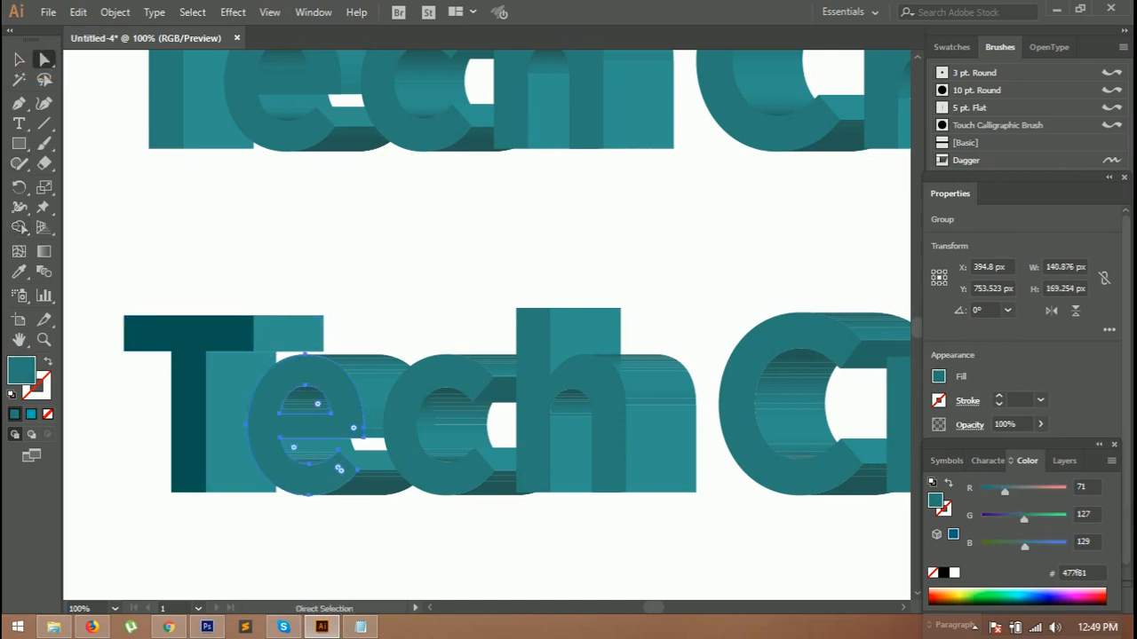
{"action": "left_click", "coordinate": [19, 226]}
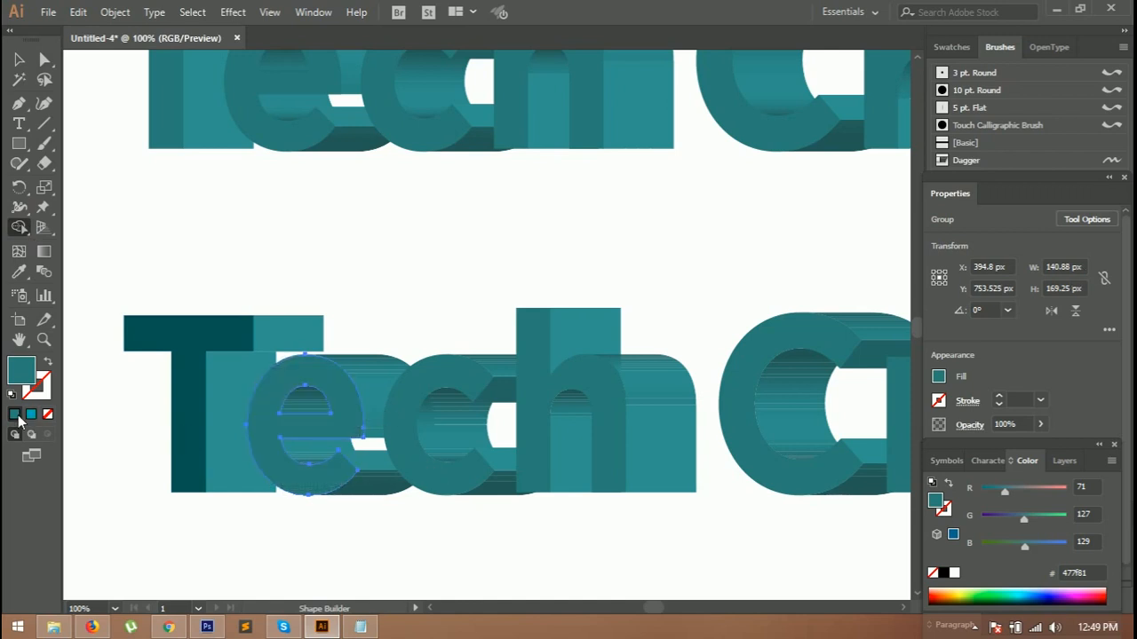
{"action": "double_click", "coordinate": [20, 377]}
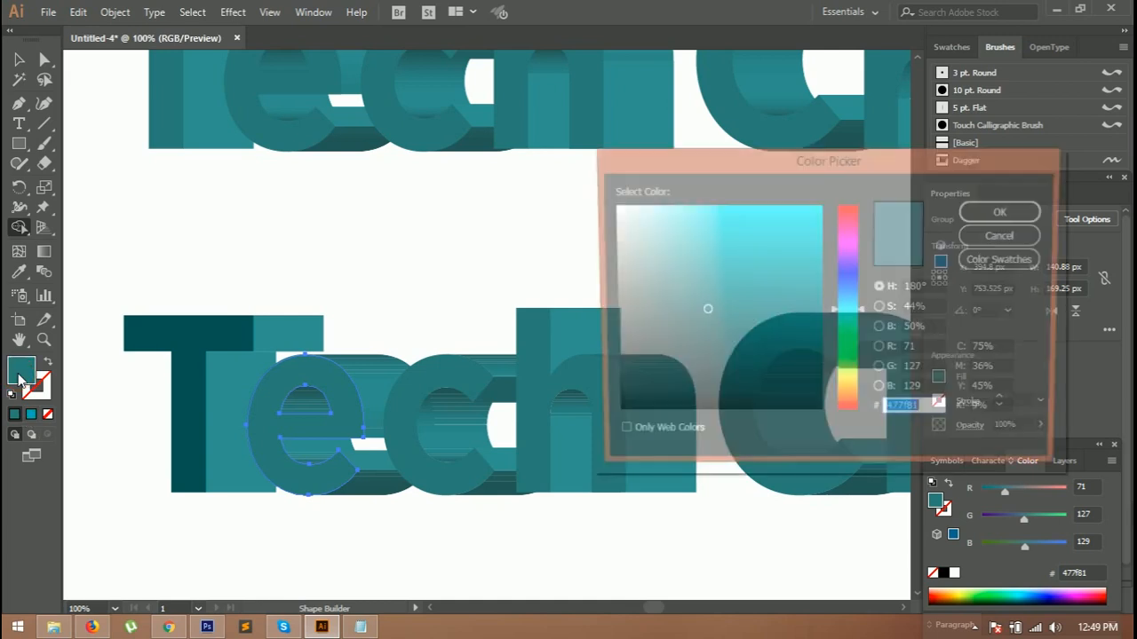
{"action": "left_click", "coordinate": [783, 341]}
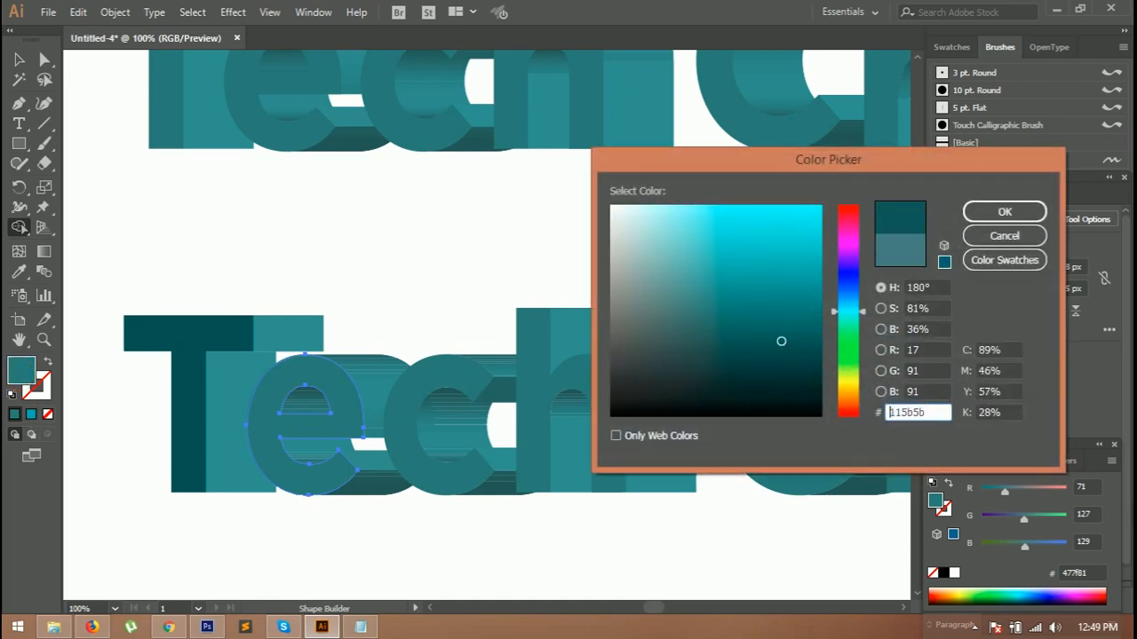
{"action": "left_click", "coordinate": [1005, 237]}
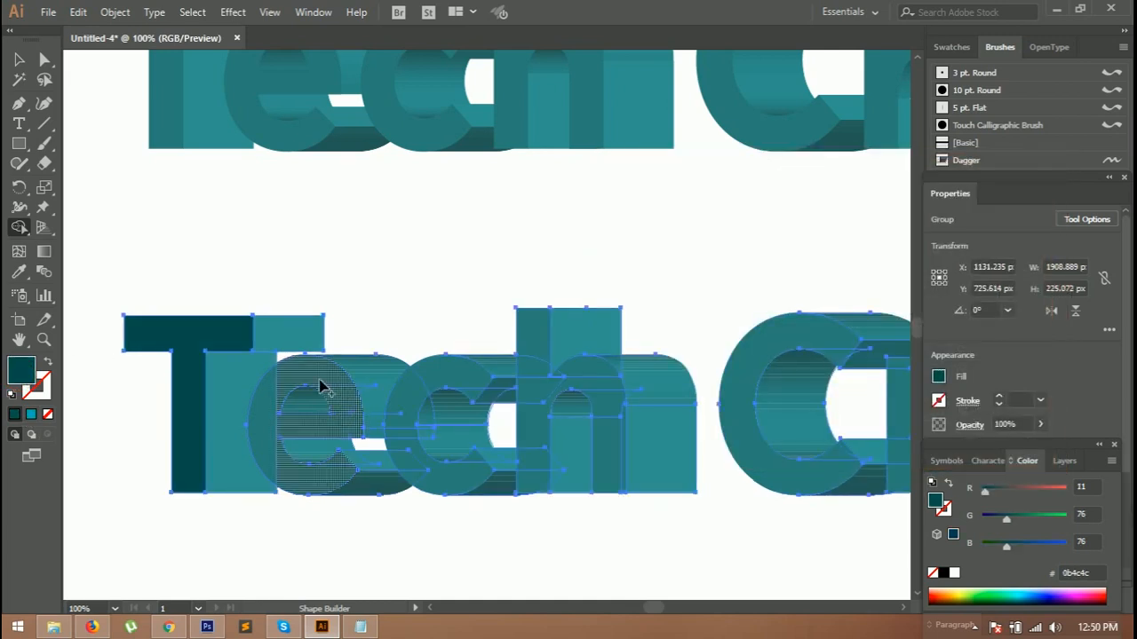
Step: Fill the front face regions of the e and the c with the dark teal using Shape Builder
{"action": "left_click", "coordinate": [320, 383]}
{"action": "left_click", "coordinate": [264, 406]}
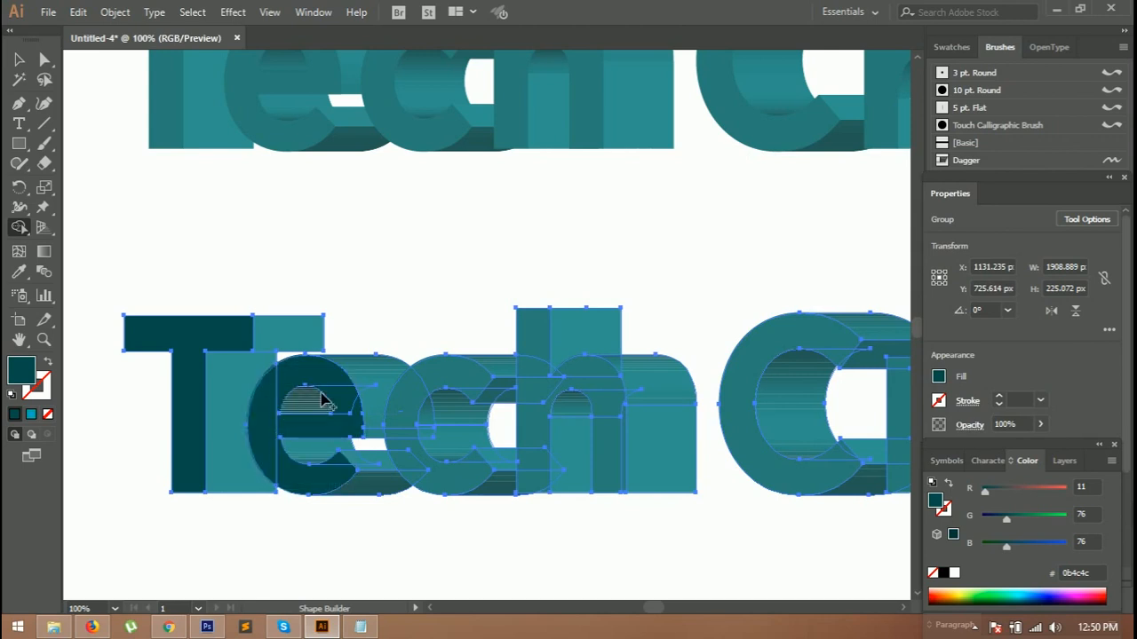
{"action": "left_click", "coordinate": [343, 482]}
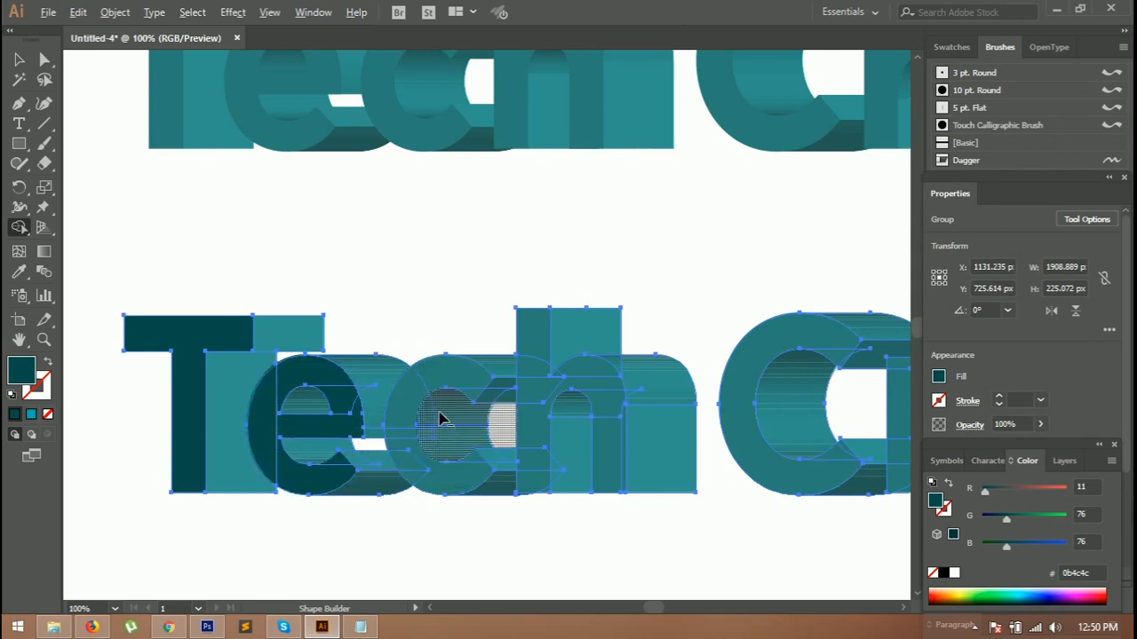
{"action": "scroll", "coordinate": [440, 419], "scroll_direction": "up", "scroll_amount": 1}
{"action": "left_click", "coordinate": [433, 373]}
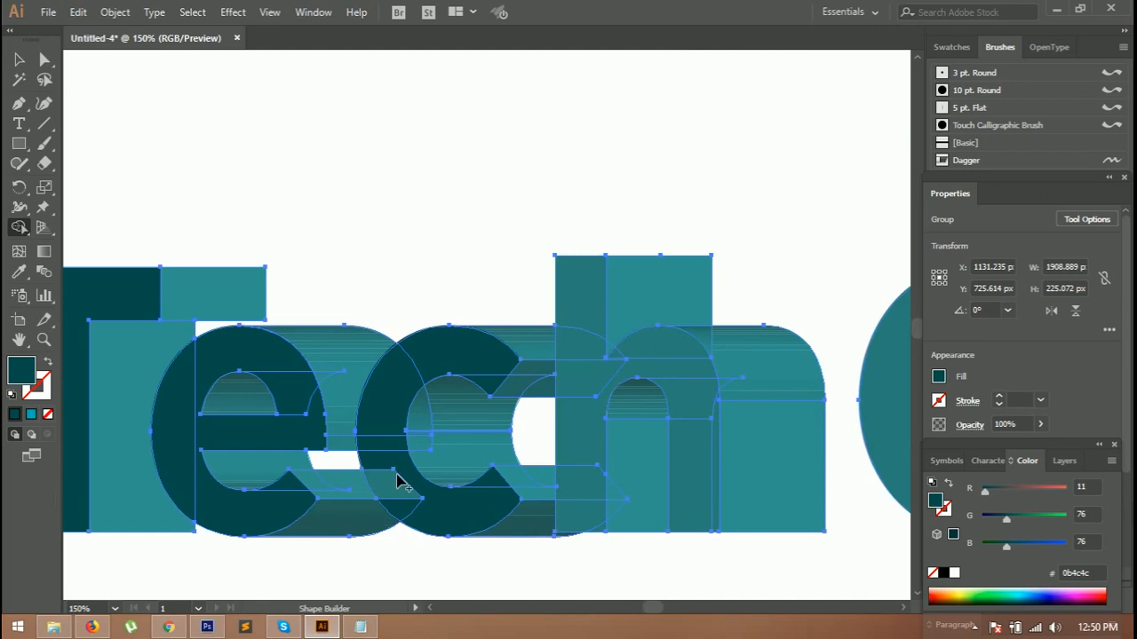
{"action": "left_click", "coordinate": [380, 480]}
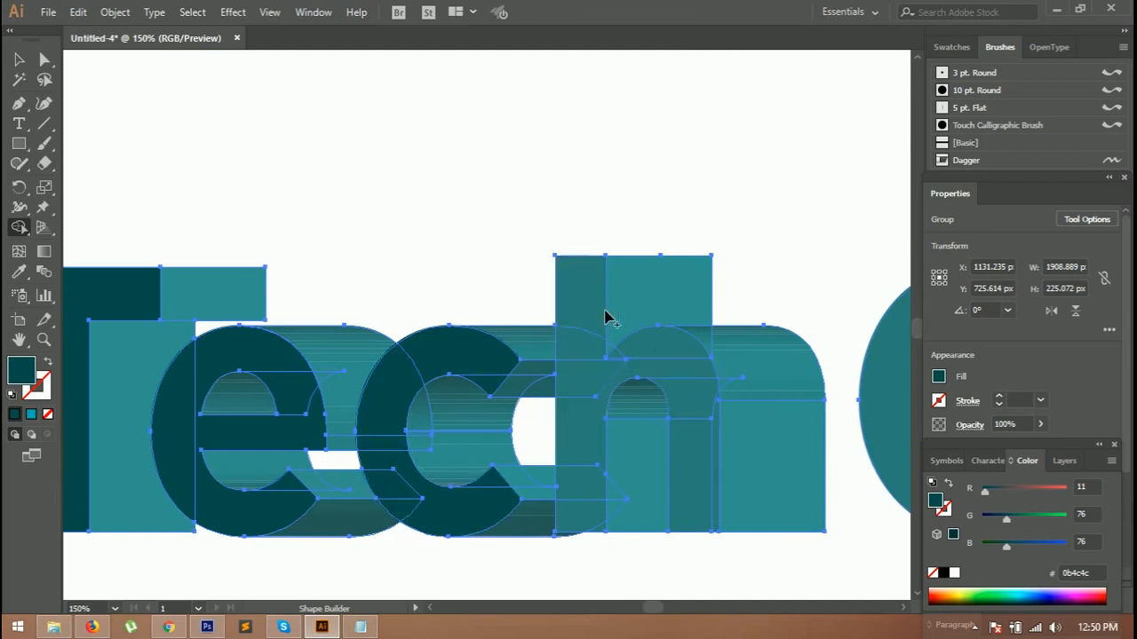
Step: Fill the front face regions of the h with the dark teal using Shape Builder
{"action": "left_click", "coordinate": [586, 309]}
{"action": "left_click", "coordinate": [573, 374]}
{"action": "left_click", "coordinate": [572, 486]}
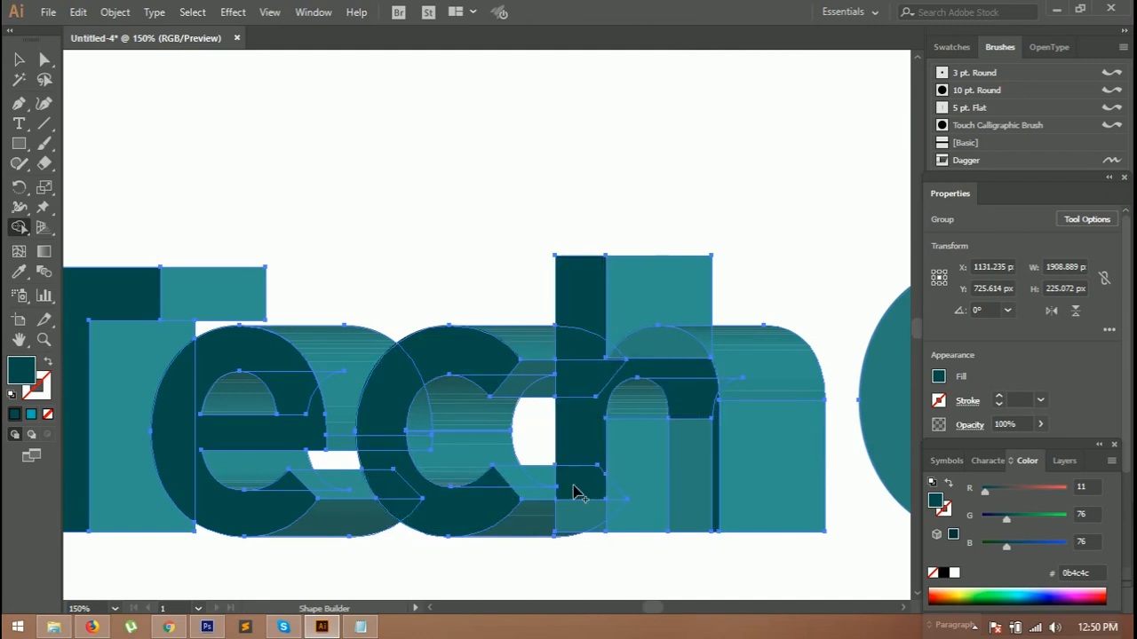
{"action": "left_click", "coordinate": [586, 515]}
{"action": "left_click", "coordinate": [708, 436]}
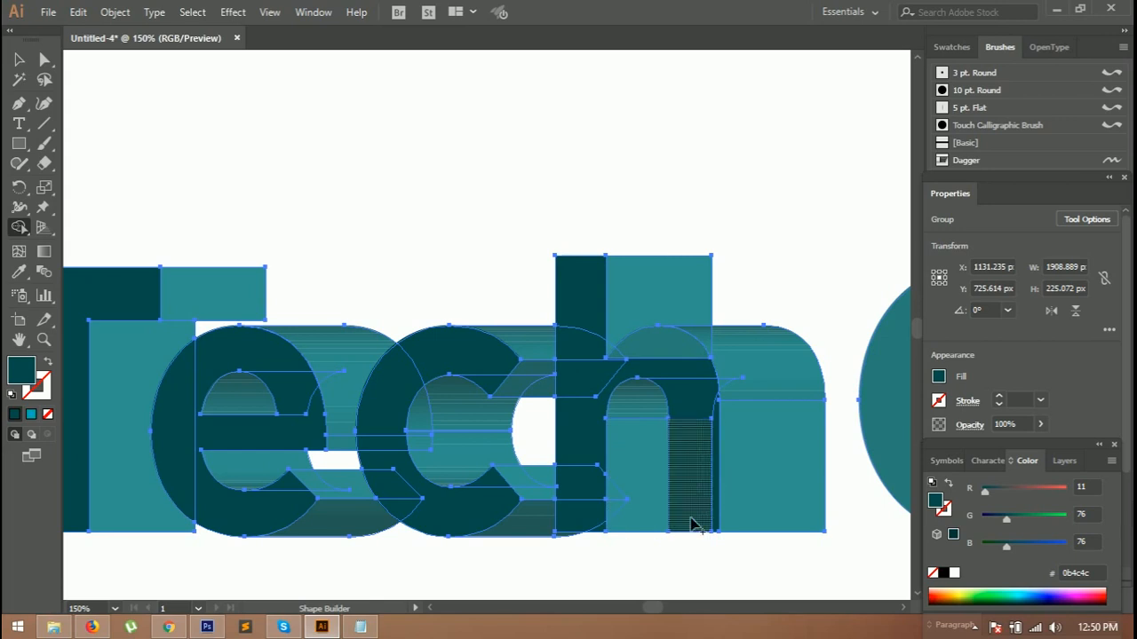
{"action": "left_click", "coordinate": [669, 357]}
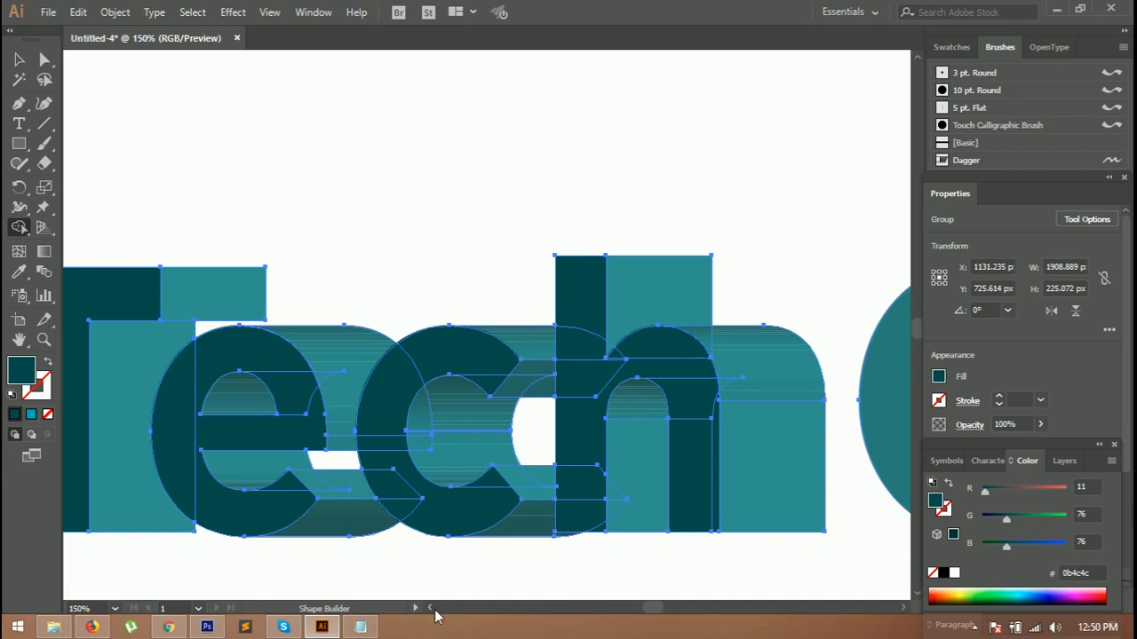
Step: Fill the front face of the C with the dark teal using Shape Builder
{"action": "mouse_move", "coordinate": [655, 610]}
{"action": "left_mouse_down"}
{"action": "mouse_move", "coordinate": [667, 609]}
{"action": "mouse_move", "coordinate": [657, 613]}
{"action": "left_mouse_up"}
{"action": "left_click", "coordinate": [675, 333]}
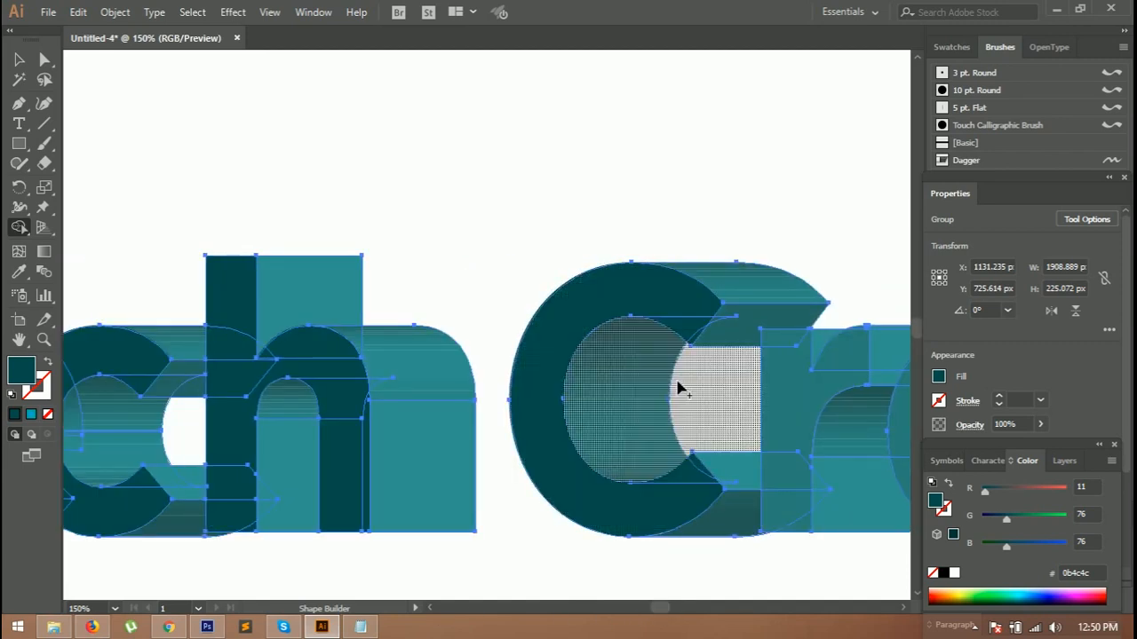
{"action": "mouse_move", "coordinate": [773, 418]}
{"action": "left_mouse_down"}
{"action": "mouse_move", "coordinate": [831, 357]}
{"action": "mouse_move", "coordinate": [800, 360]}
{"action": "mouse_move", "coordinate": [785, 339]}
{"action": "mouse_move", "coordinate": [793, 520]}
{"action": "left_mouse_up"}
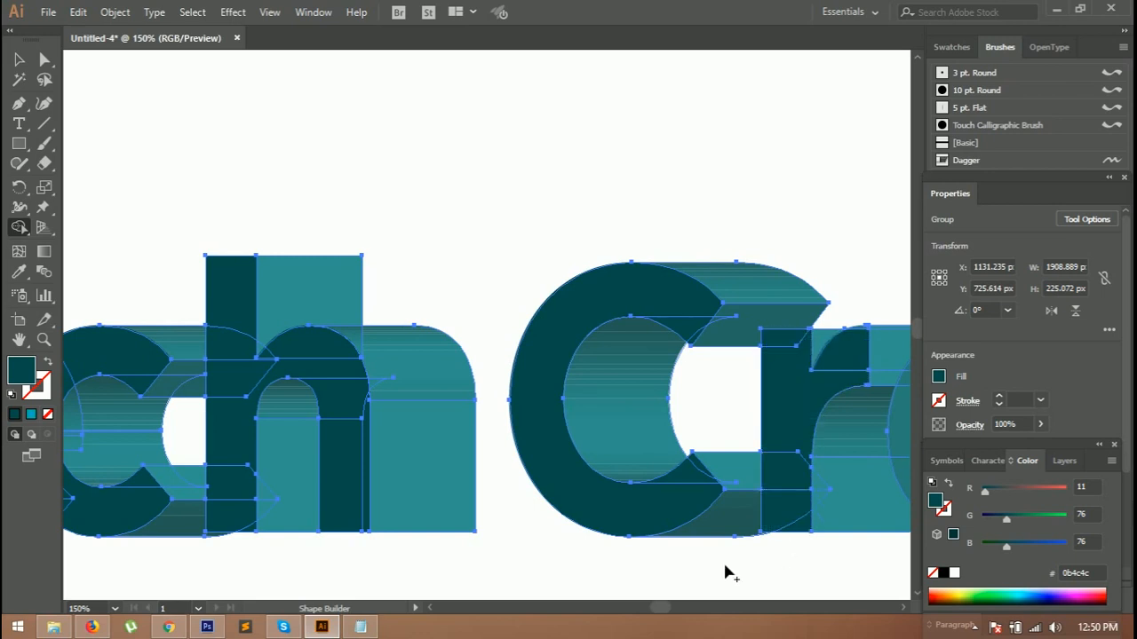
Step: Fill the front faces of the r, e and a with the dark teal using Shape Builder
{"action": "left_click_drag", "start_coordinate": [658, 615], "coordinate": [672, 609]}
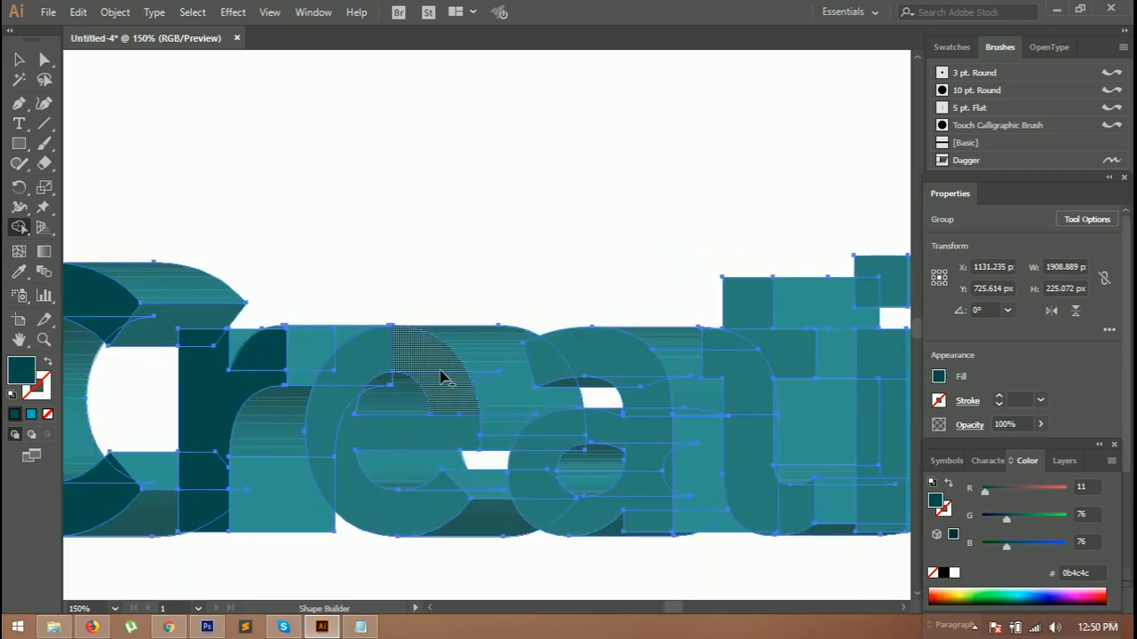
{"action": "mouse_move", "coordinate": [426, 360]}
{"action": "left_mouse_down"}
{"action": "mouse_move", "coordinate": [371, 348]}
{"action": "mouse_move", "coordinate": [330, 393]}
{"action": "left_mouse_up"}
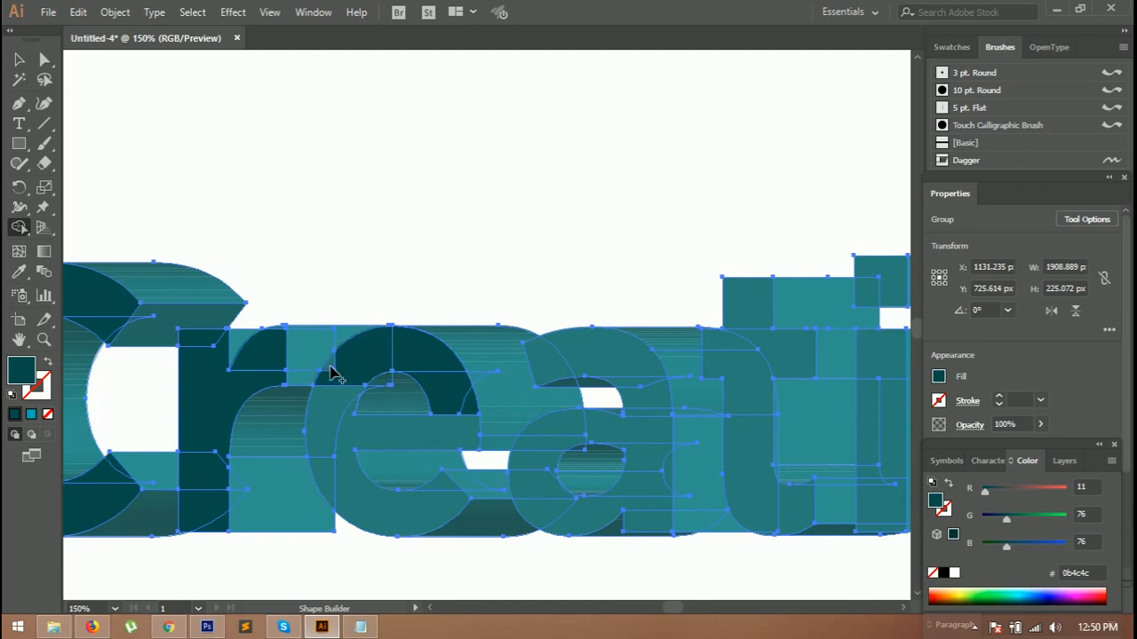
{"action": "mouse_move", "coordinate": [336, 410]}
{"action": "left_mouse_down"}
{"action": "mouse_move", "coordinate": [343, 477]}
{"action": "mouse_move", "coordinate": [330, 474]}
{"action": "left_mouse_up"}
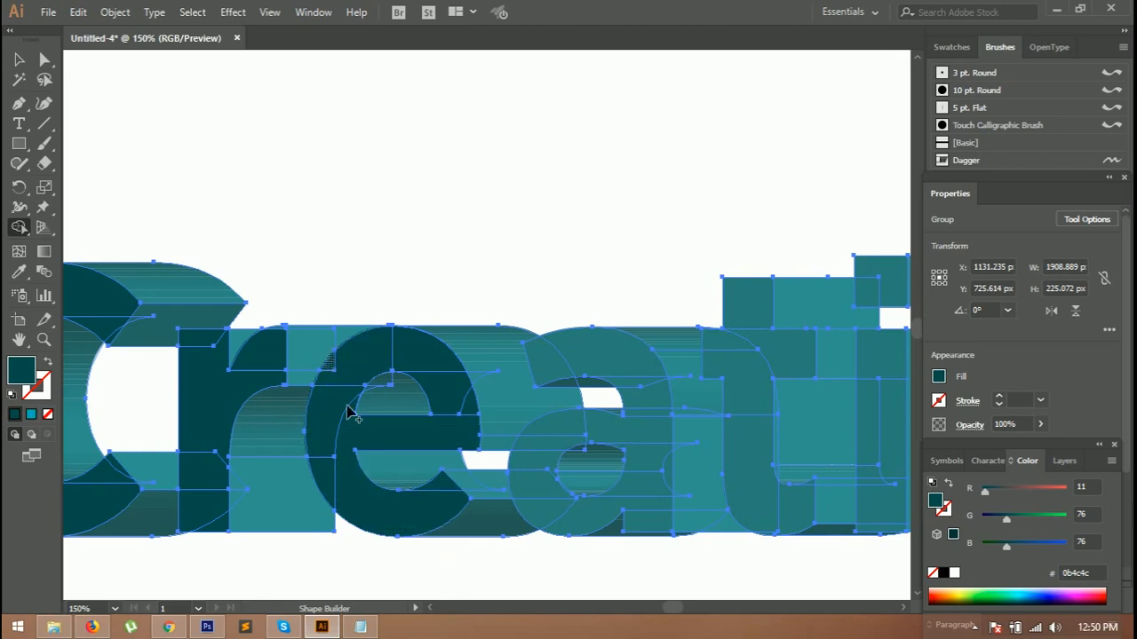
{"action": "mouse_move", "coordinate": [586, 355]}
{"action": "left_mouse_down"}
{"action": "mouse_move", "coordinate": [548, 422]}
{"action": "mouse_move", "coordinate": [563, 500]}
{"action": "left_mouse_up"}
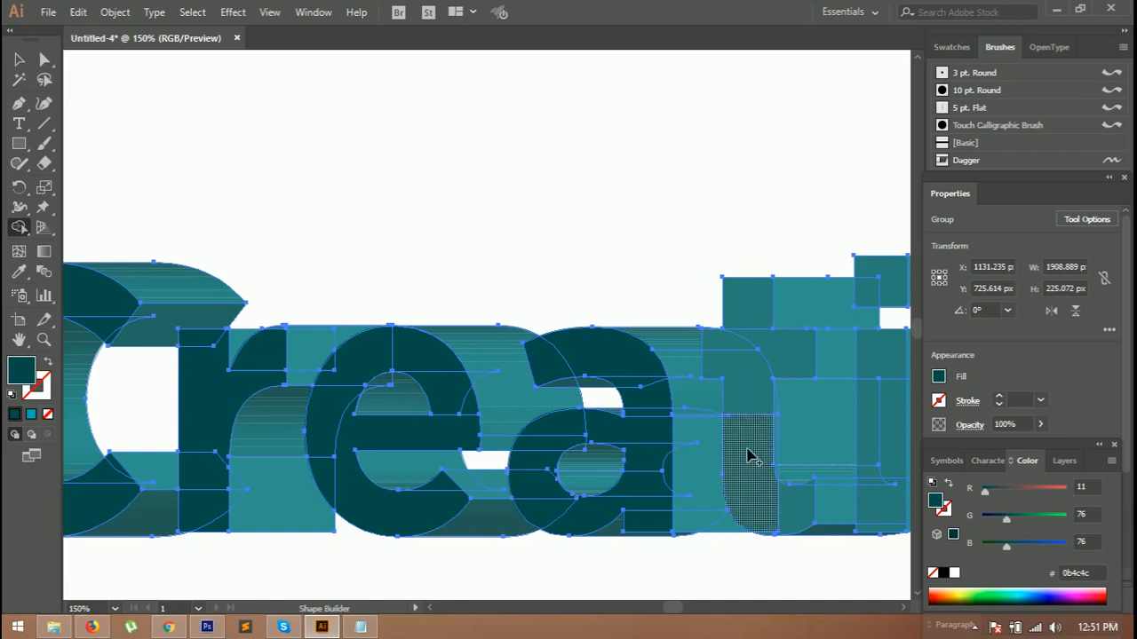
Step: Fill the front faces of the t and the i with the dark teal using Shape Builder
{"action": "left_click_drag", "start_coordinate": [750, 410], "coordinate": [751, 301]}
{"action": "left_click_drag", "start_coordinate": [750, 477], "coordinate": [799, 510]}
{"action": "left_click_drag", "start_coordinate": [672, 611], "coordinate": [677, 615]}
{"action": "left_click_drag", "start_coordinate": [616, 363], "coordinate": [606, 430]}
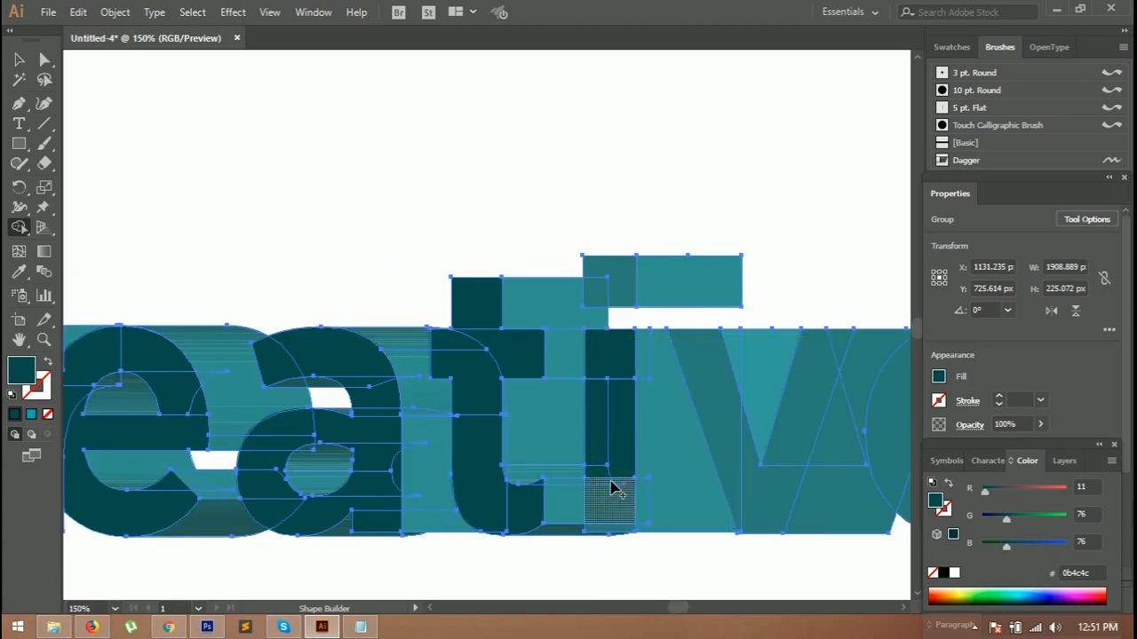
{"action": "left_click", "coordinate": [612, 488]}
{"action": "left_click", "coordinate": [593, 300]}
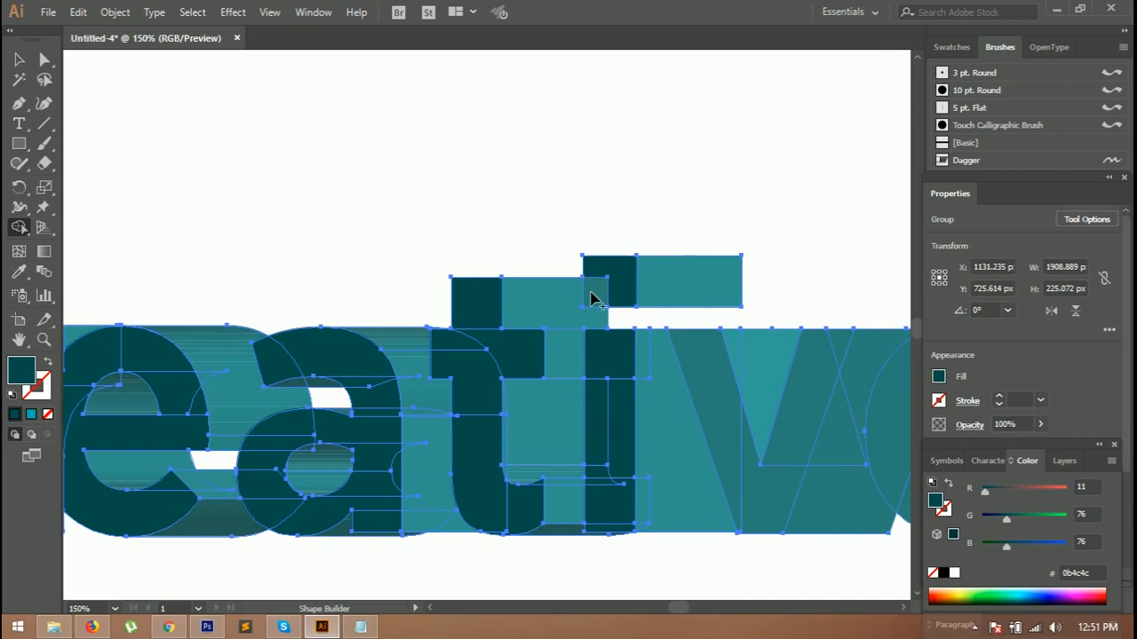
Step: Fill the front faces of the v and the final e with the dark teal using Shape Builder
{"action": "mouse_move", "coordinate": [745, 429]}
{"action": "left_mouse_down"}
{"action": "mouse_move", "coordinate": [756, 474]}
{"action": "mouse_move", "coordinate": [821, 364]}
{"action": "left_mouse_up"}
{"action": "left_click_drag", "start_coordinate": [676, 605], "coordinate": [682, 607]}
{"action": "left_click", "coordinate": [598, 340]}
{"action": "left_click", "coordinate": [610, 341]}
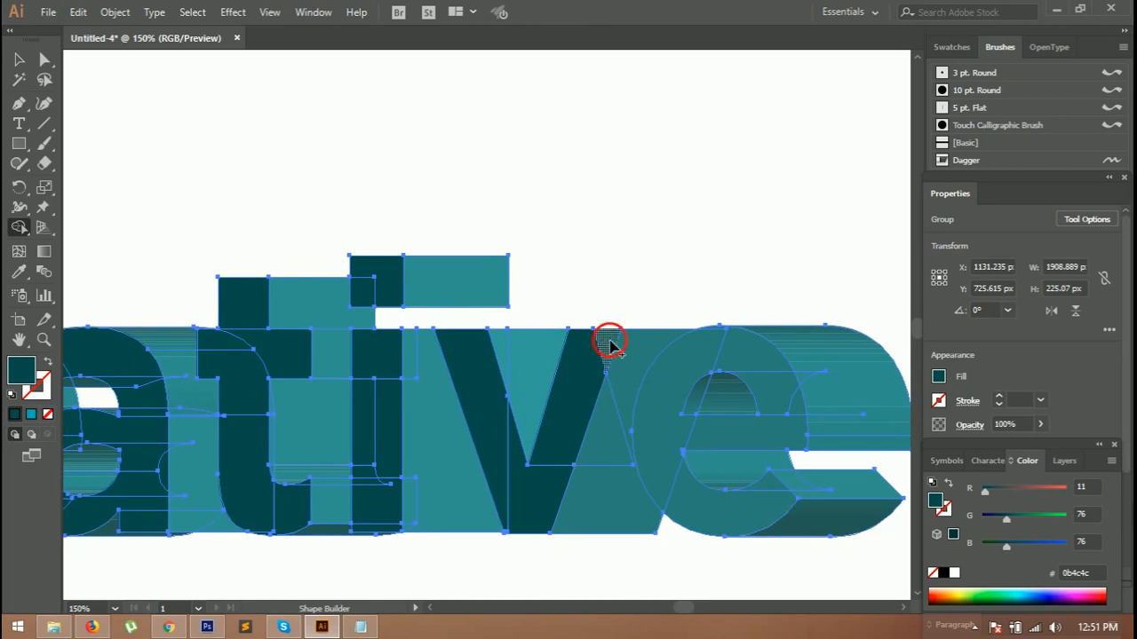
{"action": "mouse_move", "coordinate": [611, 336]}
{"action": "left_mouse_down"}
{"action": "mouse_move", "coordinate": [541, 501]}
{"action": "mouse_move", "coordinate": [521, 506]}
{"action": "mouse_move", "coordinate": [476, 401]}
{"action": "left_mouse_up"}
{"action": "mouse_move", "coordinate": [781, 444]}
{"action": "left_mouse_down"}
{"action": "mouse_move", "coordinate": [789, 406]}
{"action": "mouse_move", "coordinate": [736, 367]}
{"action": "mouse_move", "coordinate": [682, 366]}
{"action": "mouse_move", "coordinate": [655, 494]}
{"action": "mouse_move", "coordinate": [759, 512]}
{"action": "left_mouse_up"}
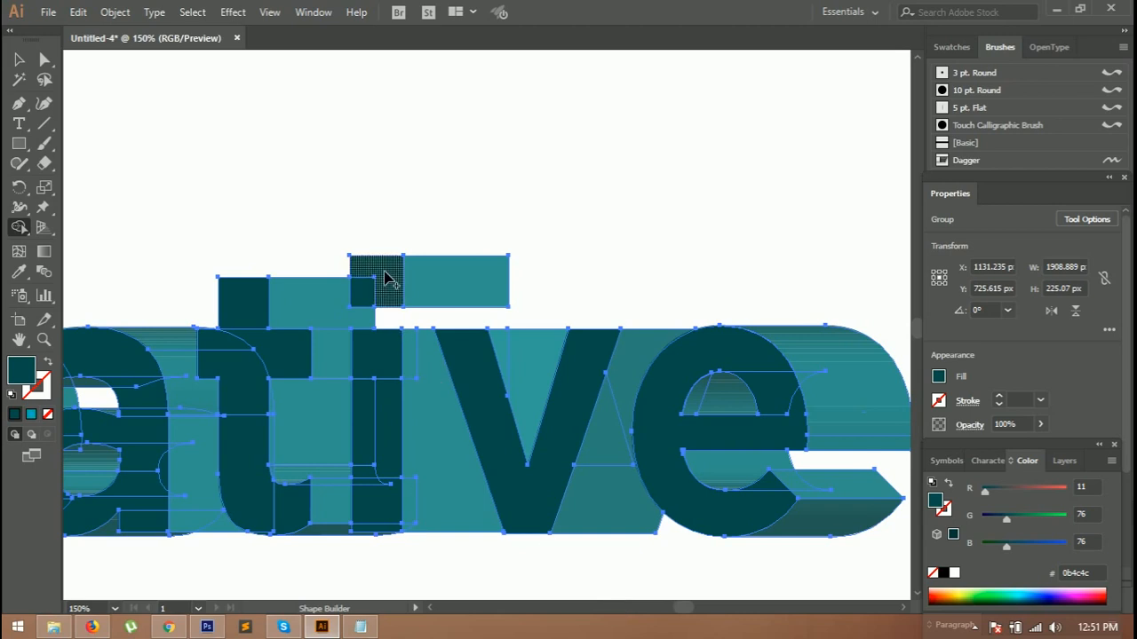
Step: Fill the remaining front regions of the i's dot, the i's stem and the t with the dark teal
{"action": "left_click_drag", "start_coordinate": [384, 272], "coordinate": [368, 289]}
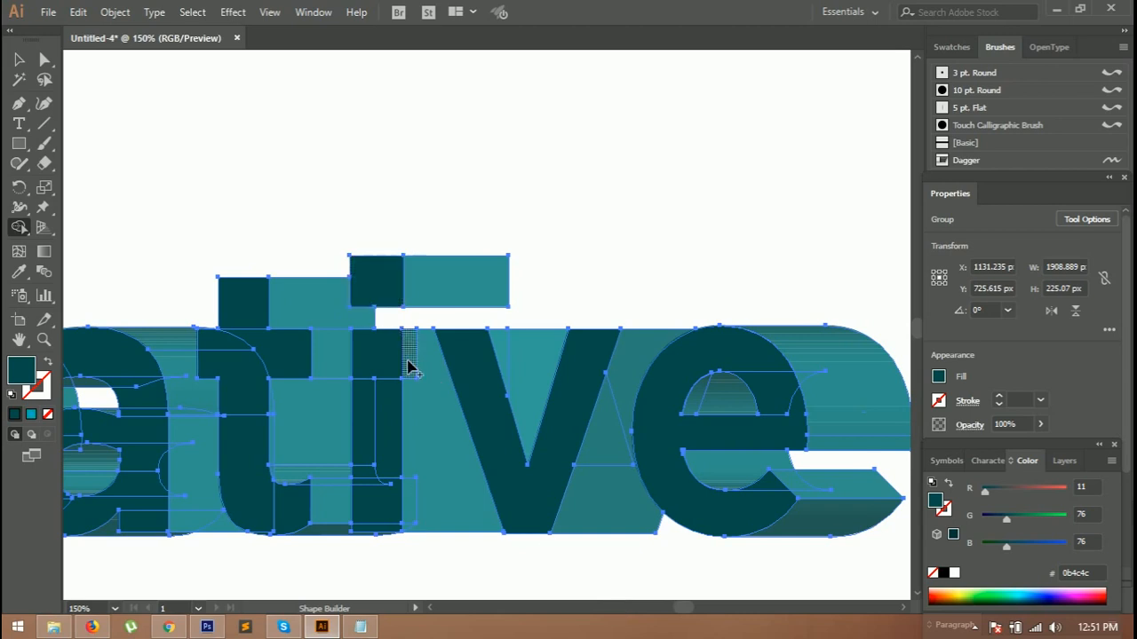
{"action": "mouse_move", "coordinate": [388, 365]}
{"action": "left_mouse_down"}
{"action": "mouse_move", "coordinate": [382, 528]}
{"action": "mouse_move", "coordinate": [366, 423]}
{"action": "left_mouse_up"}
{"action": "mouse_move", "coordinate": [249, 327]}
{"action": "left_mouse_down"}
{"action": "mouse_move", "coordinate": [249, 391]}
{"action": "mouse_move", "coordinate": [286, 515]}
{"action": "mouse_move", "coordinate": [325, 549]}
{"action": "left_mouse_up"}
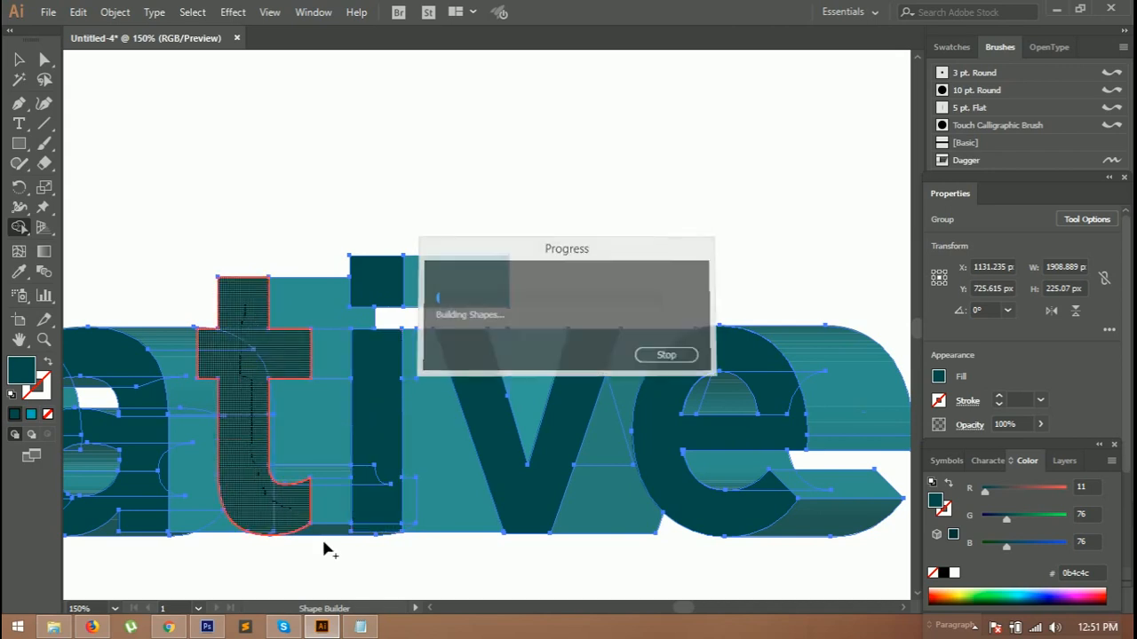
Step: Fill the remaining front regions of the a with the dark teal using Shape Builder
{"action": "mouse_move", "coordinate": [691, 608]}
{"action": "left_mouse_down"}
{"action": "mouse_move", "coordinate": [665, 609]}
{"action": "mouse_move", "coordinate": [679, 608]}
{"action": "left_mouse_up"}
{"action": "mouse_move", "coordinate": [477, 355]}
{"action": "left_mouse_down"}
{"action": "mouse_move", "coordinate": [500, 356]}
{"action": "mouse_move", "coordinate": [578, 406]}
{"action": "mouse_move", "coordinate": [531, 453]}
{"action": "mouse_move", "coordinate": [474, 434]}
{"action": "mouse_move", "coordinate": [545, 457]}
{"action": "left_mouse_up"}
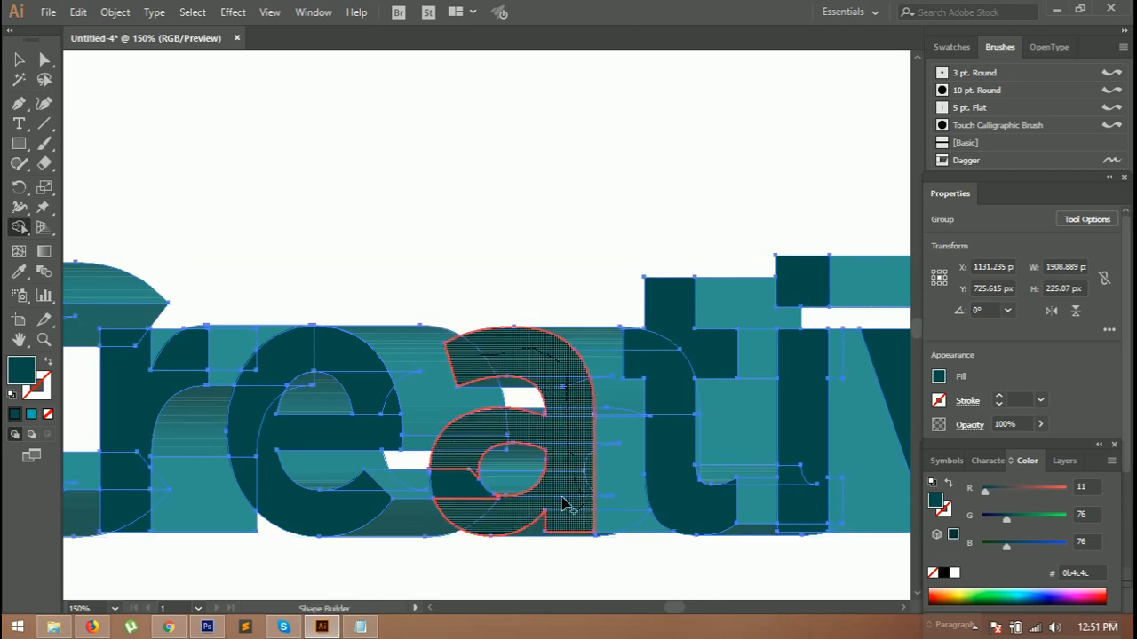
{"action": "left_click_drag", "start_coordinate": [465, 521], "coordinate": [460, 447]}
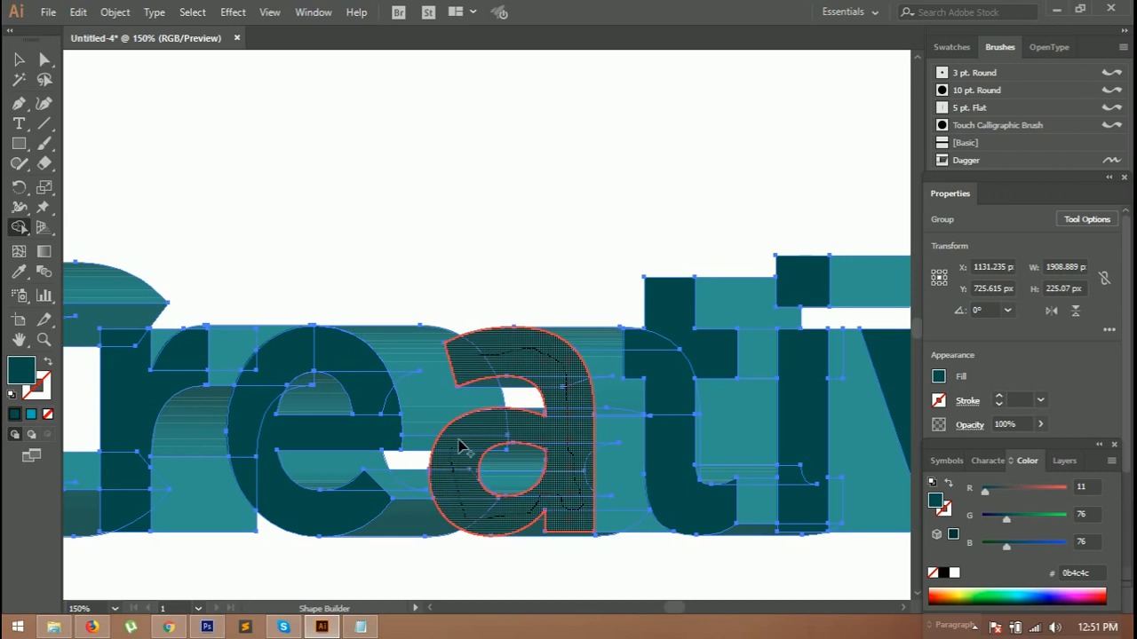
{"action": "left_click_drag", "start_coordinate": [538, 435], "coordinate": [546, 442]}
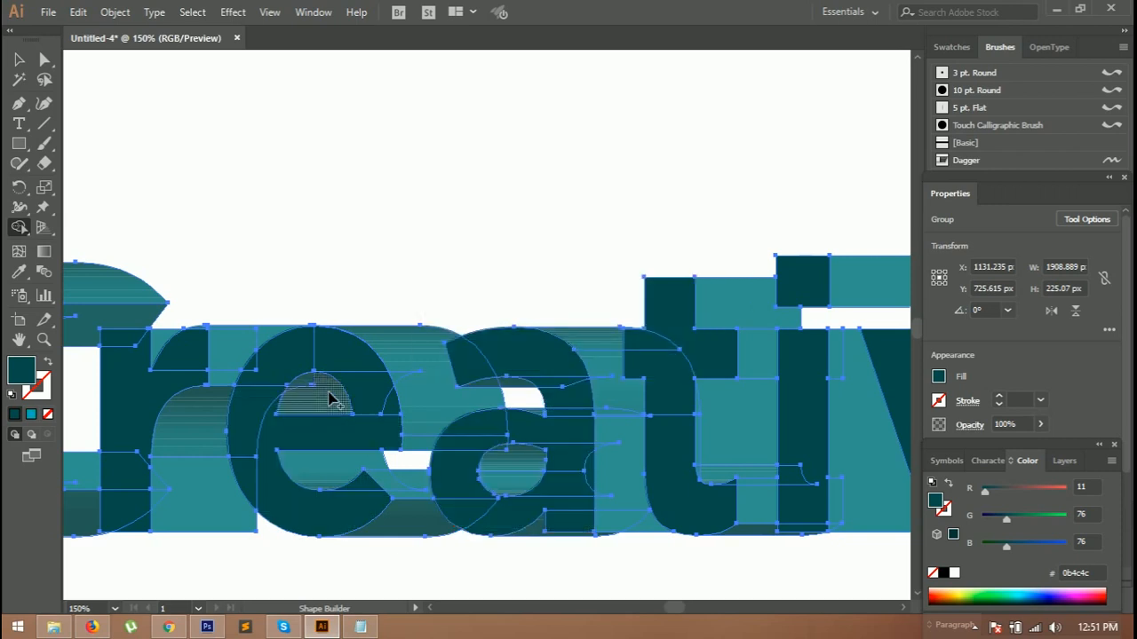
Step: Fill the remaining front regions of the e and the r with the dark teal using Shape Builder
{"action": "mouse_move", "coordinate": [375, 423]}
{"action": "left_mouse_down"}
{"action": "mouse_move", "coordinate": [376, 387]}
{"action": "mouse_move", "coordinate": [274, 377]}
{"action": "left_mouse_up"}
{"action": "mouse_move", "coordinate": [247, 427]}
{"action": "left_mouse_down"}
{"action": "mouse_move", "coordinate": [246, 463]}
{"action": "mouse_move", "coordinate": [274, 502]}
{"action": "left_mouse_up"}
{"action": "left_click_drag", "start_coordinate": [346, 526], "coordinate": [264, 428]}
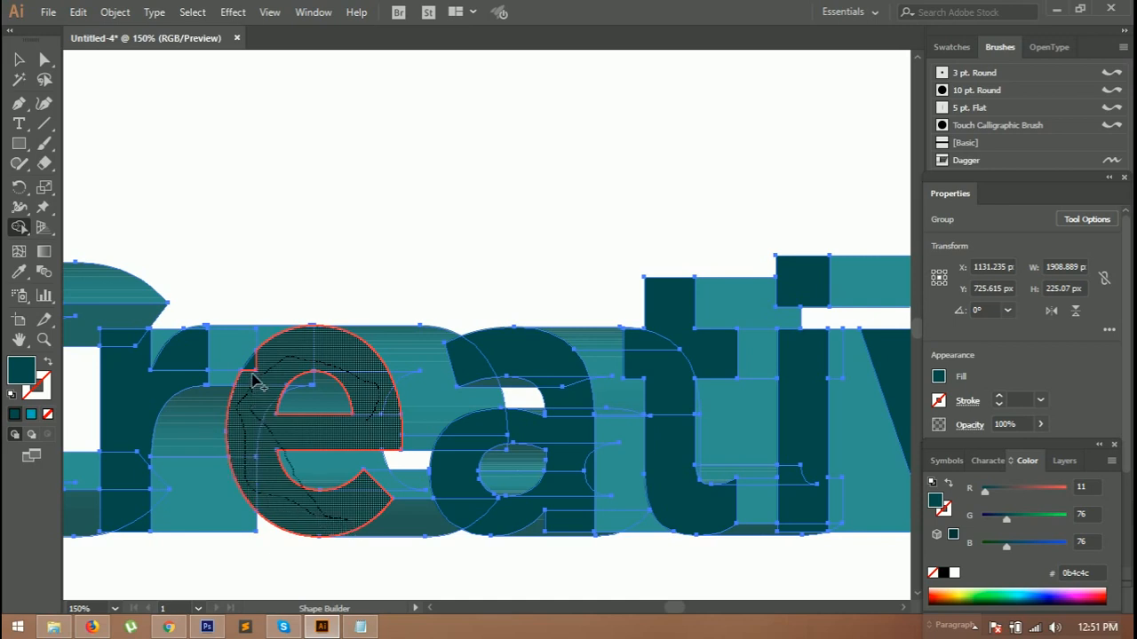
{"action": "left_click_drag", "start_coordinate": [255, 376], "coordinate": [256, 373]}
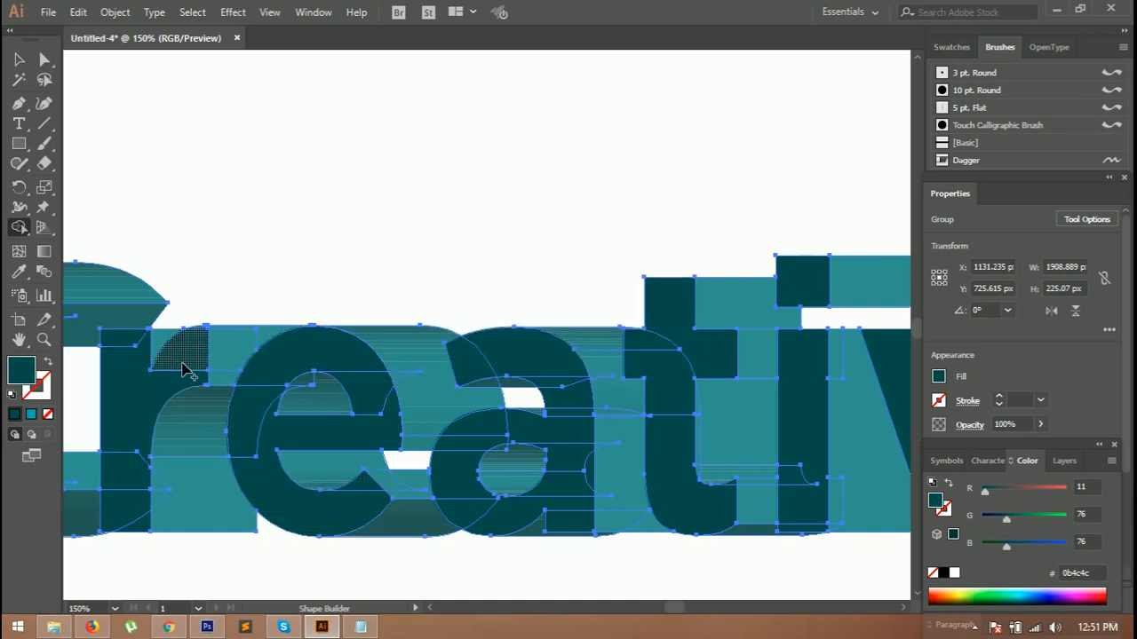
{"action": "mouse_move", "coordinate": [187, 353]}
{"action": "left_mouse_down"}
{"action": "mouse_move", "coordinate": [145, 400]}
{"action": "mouse_move", "coordinate": [121, 337]}
{"action": "mouse_move", "coordinate": [136, 527]}
{"action": "left_mouse_up"}
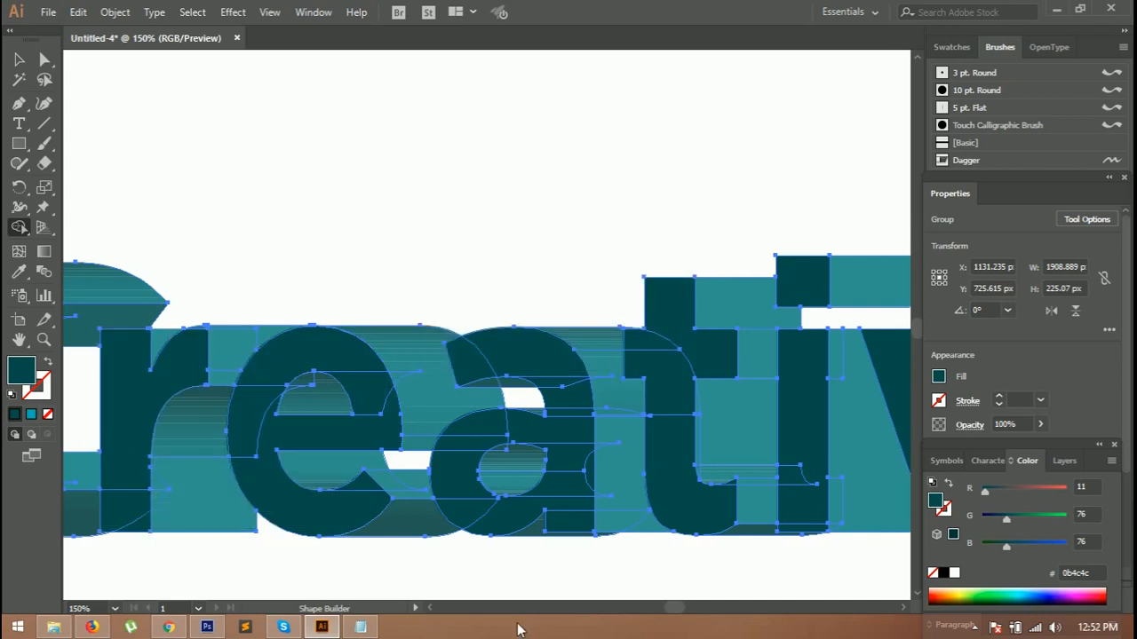
Step: Merge the regions inside the C's counter using Shape Builder
{"action": "left_click_drag", "start_coordinate": [668, 610], "coordinate": [656, 610]}
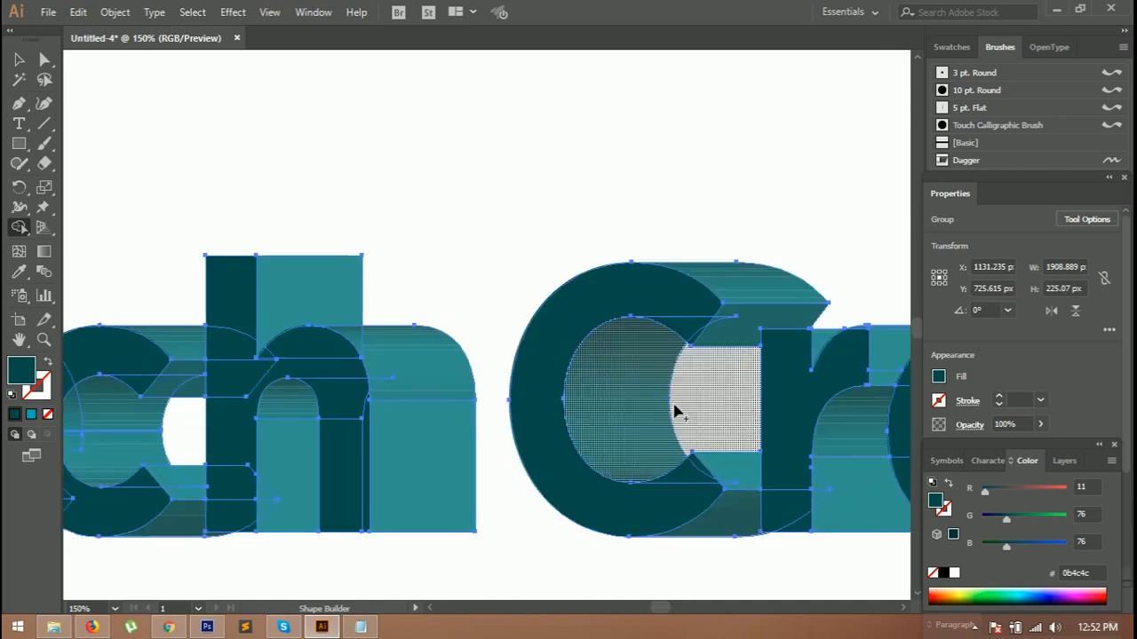
{"action": "mouse_move", "coordinate": [688, 339]}
{"action": "left_mouse_down"}
{"action": "mouse_move", "coordinate": [671, 314]}
{"action": "mouse_move", "coordinate": [565, 303]}
{"action": "mouse_move", "coordinate": [478, 349]}
{"action": "mouse_move", "coordinate": [504, 373]}
{"action": "left_mouse_up"}
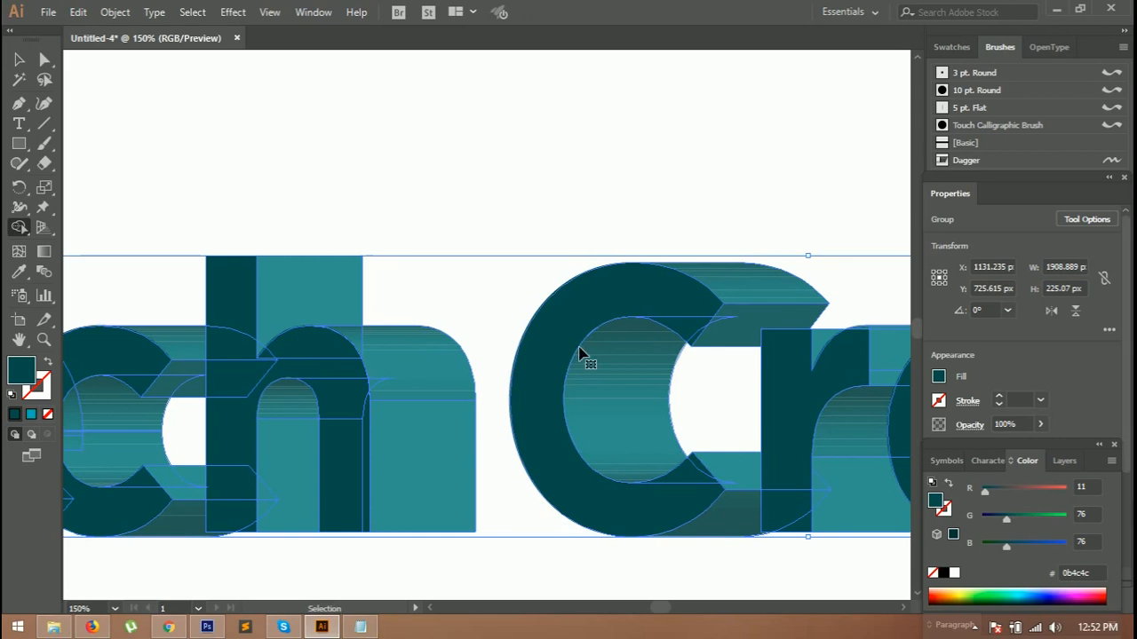
{"action": "mouse_move", "coordinate": [693, 328]}
{"action": "left_mouse_down"}
{"action": "mouse_move", "coordinate": [642, 311]}
{"action": "mouse_move", "coordinate": [548, 404]}
{"action": "left_mouse_up"}
{"action": "left_click_drag", "start_coordinate": [636, 503], "coordinate": [698, 478]}
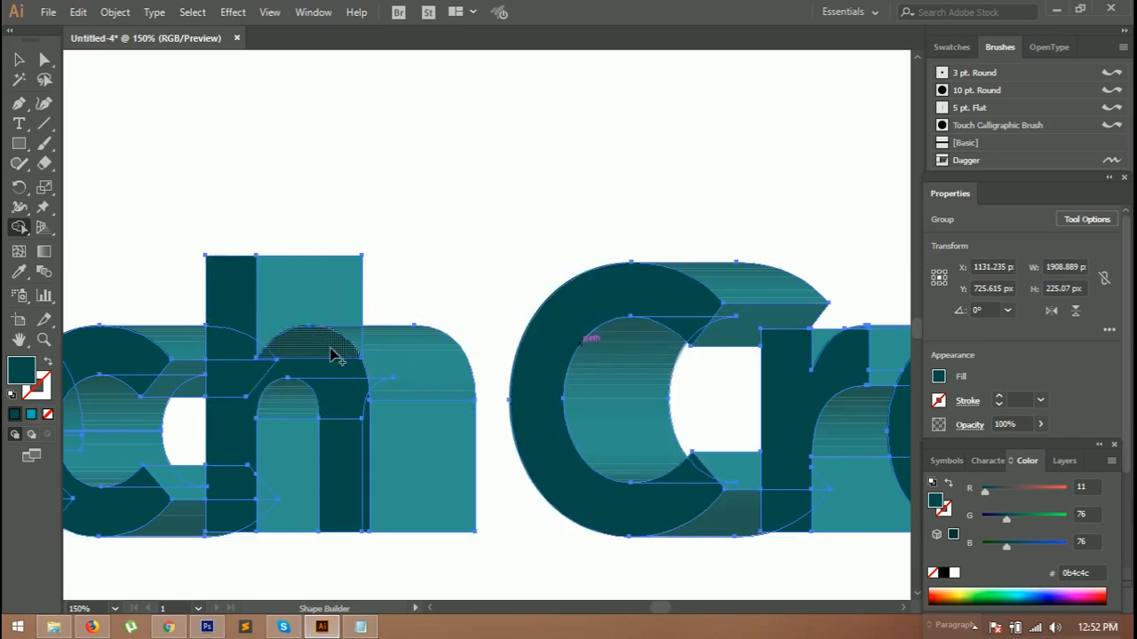
Step: Fill the front faces of the h and the T with the dark teal using Shape Builder
{"action": "left_click_drag", "start_coordinate": [330, 355], "coordinate": [353, 491]}
{"action": "mouse_move", "coordinate": [353, 422]}
{"action": "left_mouse_down"}
{"action": "mouse_move", "coordinate": [305, 359]}
{"action": "mouse_move", "coordinate": [239, 378]}
{"action": "mouse_move", "coordinate": [231, 302]}
{"action": "left_mouse_up"}
{"action": "mouse_move", "coordinate": [229, 432]}
{"action": "left_mouse_down"}
{"action": "mouse_move", "coordinate": [248, 525]}
{"action": "mouse_move", "coordinate": [257, 506]}
{"action": "left_mouse_up"}
{"action": "mouse_move", "coordinate": [233, 290]}
{"action": "left_mouse_down"}
{"action": "mouse_move", "coordinate": [241, 490]}
{"action": "mouse_move", "coordinate": [252, 396]}
{"action": "mouse_move", "coordinate": [284, 349]}
{"action": "mouse_move", "coordinate": [309, 352]}
{"action": "mouse_move", "coordinate": [353, 505]}
{"action": "left_mouse_up"}
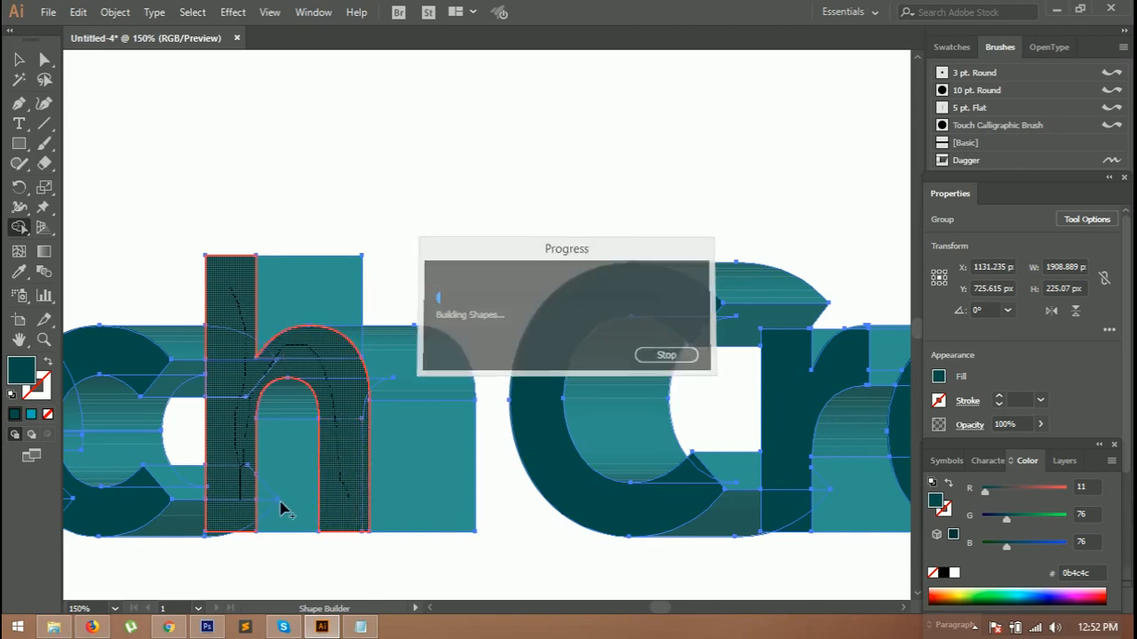
{"action": "scroll", "coordinate": [454, 314], "scroll_direction": "left", "scroll_amount": 5}
{"action": "mouse_move", "coordinate": [499, 304]}
{"action": "left_mouse_down"}
{"action": "mouse_move", "coordinate": [424, 298]}
{"action": "mouse_move", "coordinate": [400, 323]}
{"action": "mouse_move", "coordinate": [451, 433]}
{"action": "left_mouse_up"}
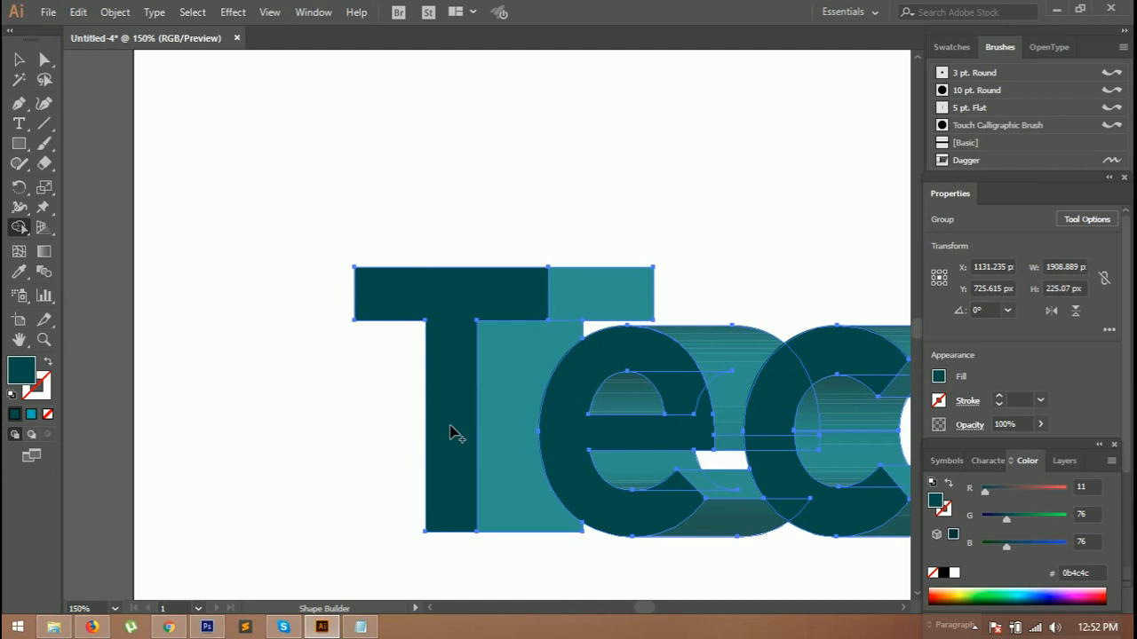
Step: Move the shaded copy on top of the original extruded text
{"action": "key", "text": "ctrl+0"}
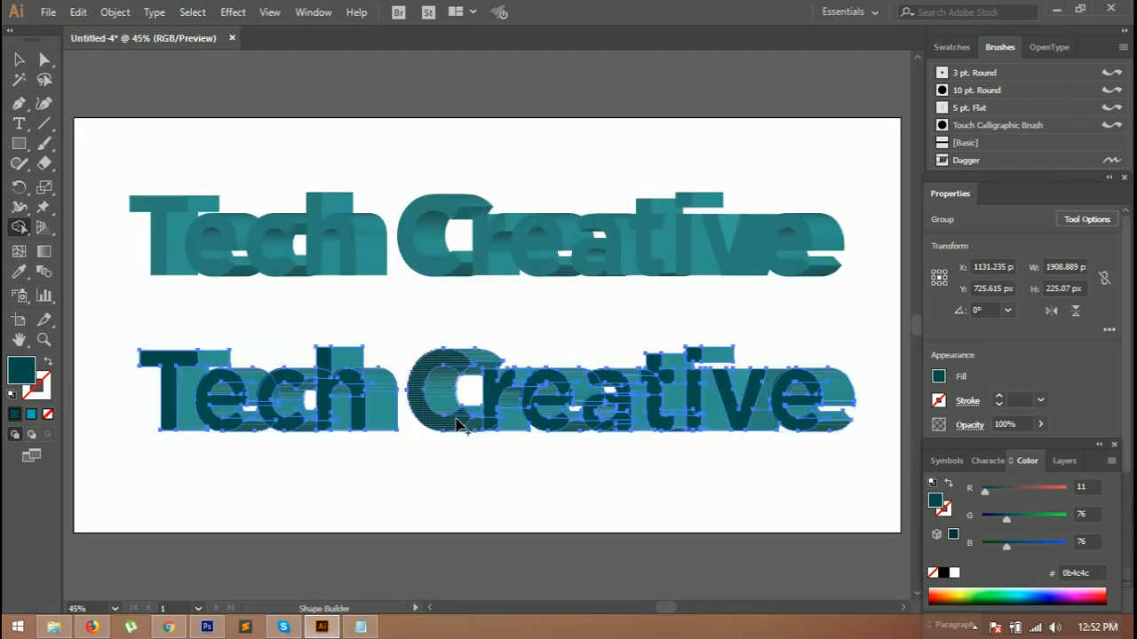
{"action": "key", "text": "ctrl+plus"}
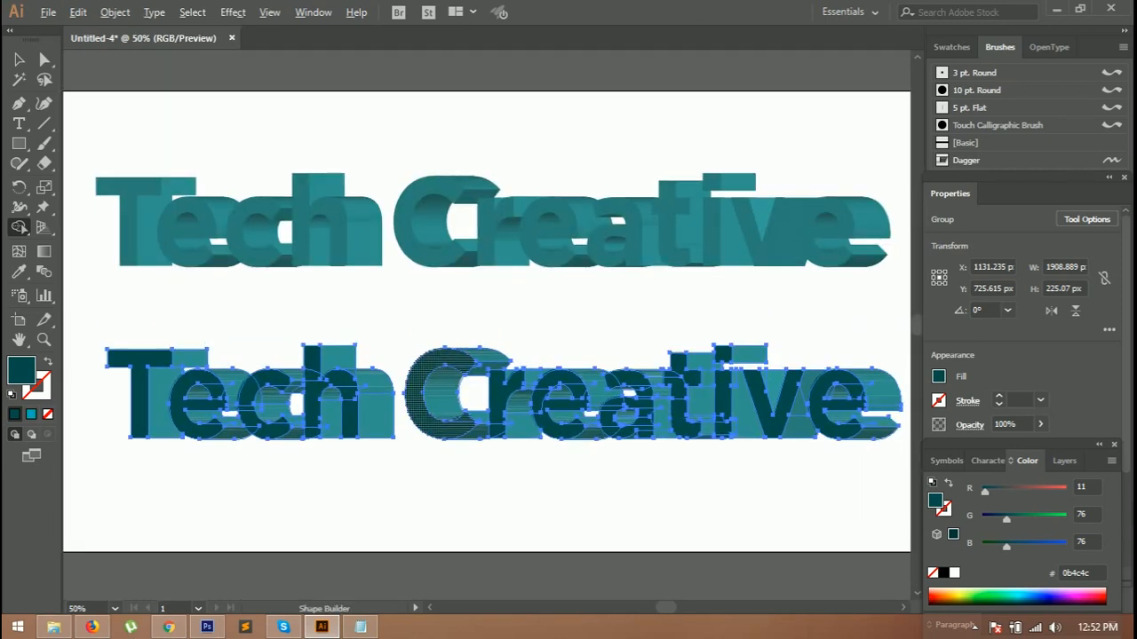
{"action": "key", "text": "v"}
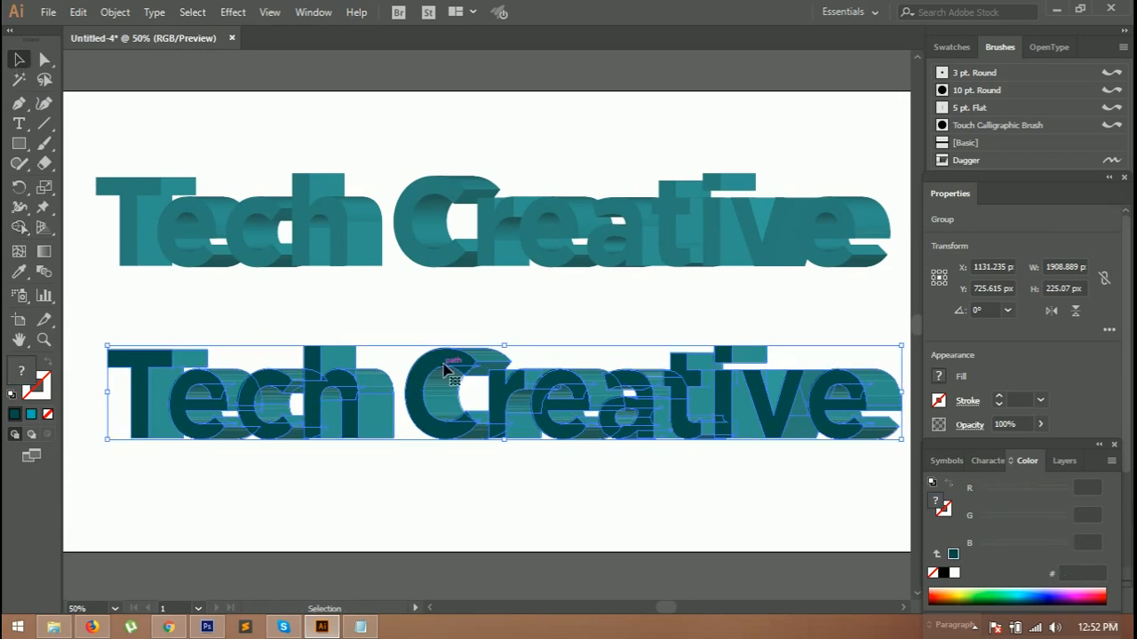
{"action": "left_click_drag", "start_coordinate": [444, 366], "coordinate": [431, 190]}
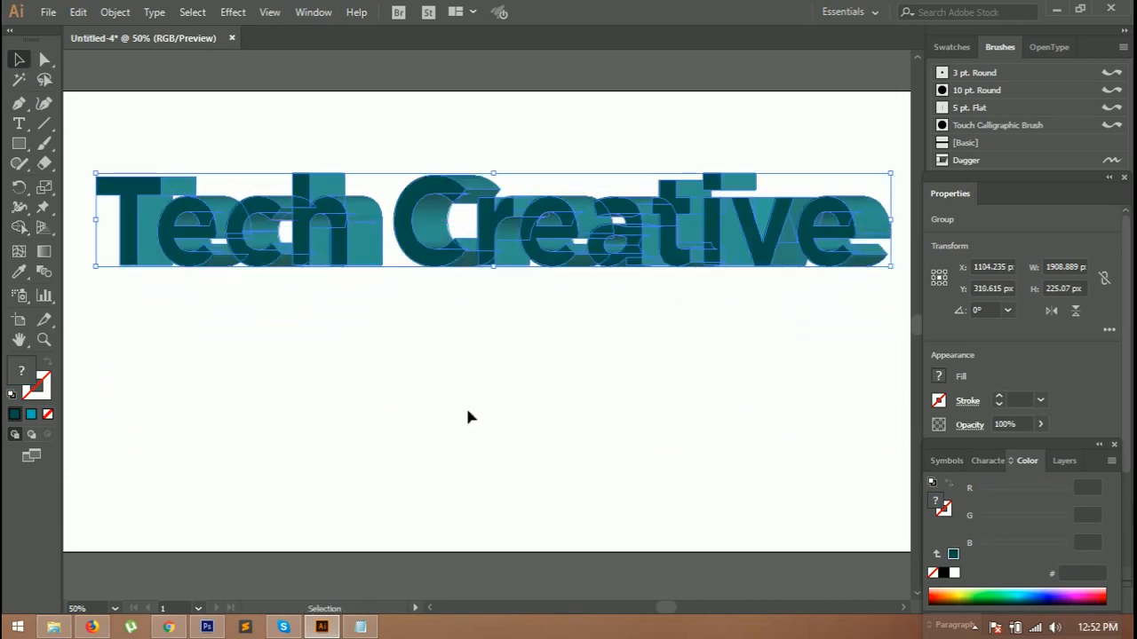
Step: Group both text layers and move the group lower on the artboard
{"action": "left_click", "coordinate": [471, 425]}
{"action": "left_click_drag", "start_coordinate": [117, 147], "coordinate": [843, 288]}
{"action": "left_click", "coordinate": [115, 11]}
{"action": "left_click", "coordinate": [179, 54]}
{"action": "left_click_drag", "start_coordinate": [487, 233], "coordinate": [475, 309]}
{"action": "key", "text": "ctrl+0"}
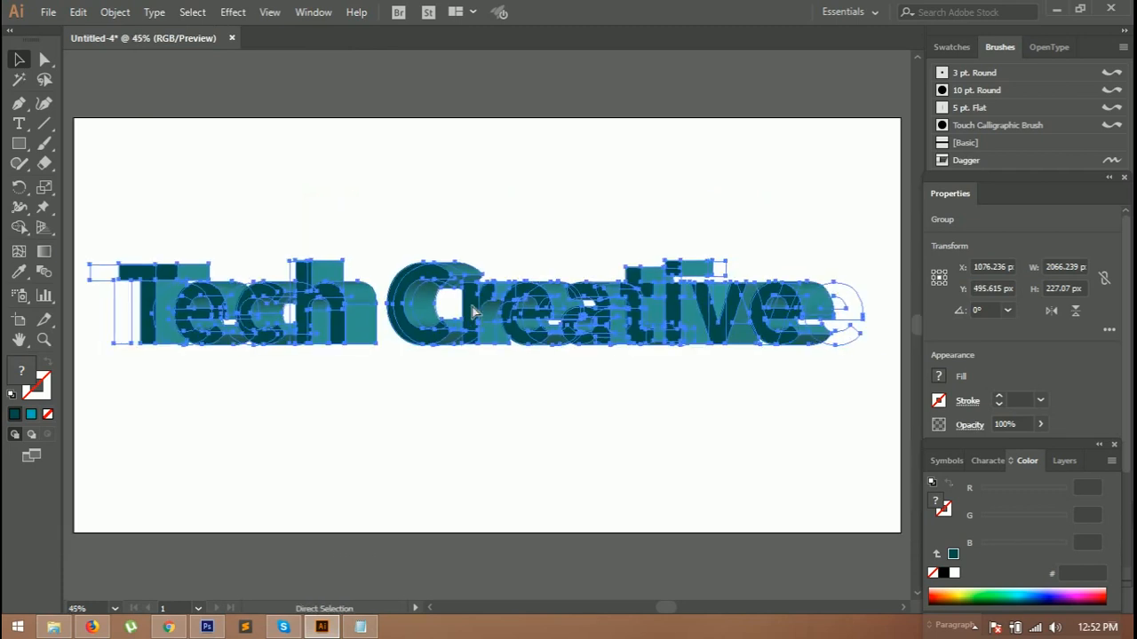
Step: Scale the group to about 2292 px wide and 254 px high
{"action": "left_click_drag", "start_coordinate": [863, 346], "coordinate": [903, 350]}
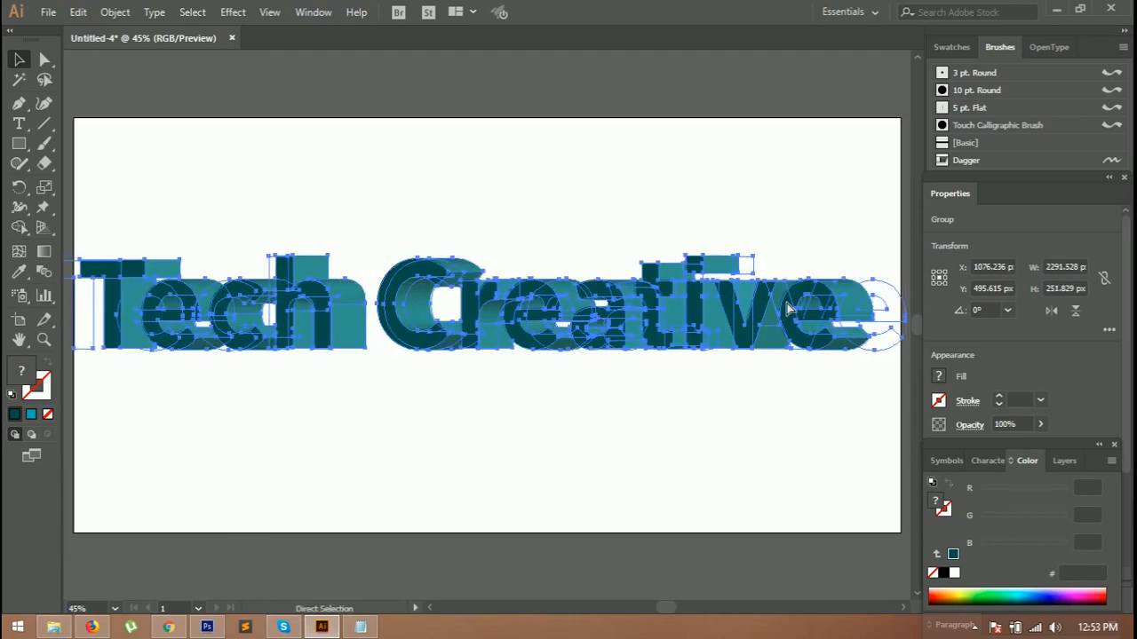
{"action": "left_click_drag", "start_coordinate": [786, 306], "coordinate": [790, 335]}
Step: Select the whole logo and apply Expand Appearance
{"action": "left_click", "coordinate": [768, 410]}
{"action": "left_click", "coordinate": [657, 452]}
{"action": "left_click_drag", "start_coordinate": [95, 210], "coordinate": [773, 404]}
{"action": "left_click", "coordinate": [115, 12]}
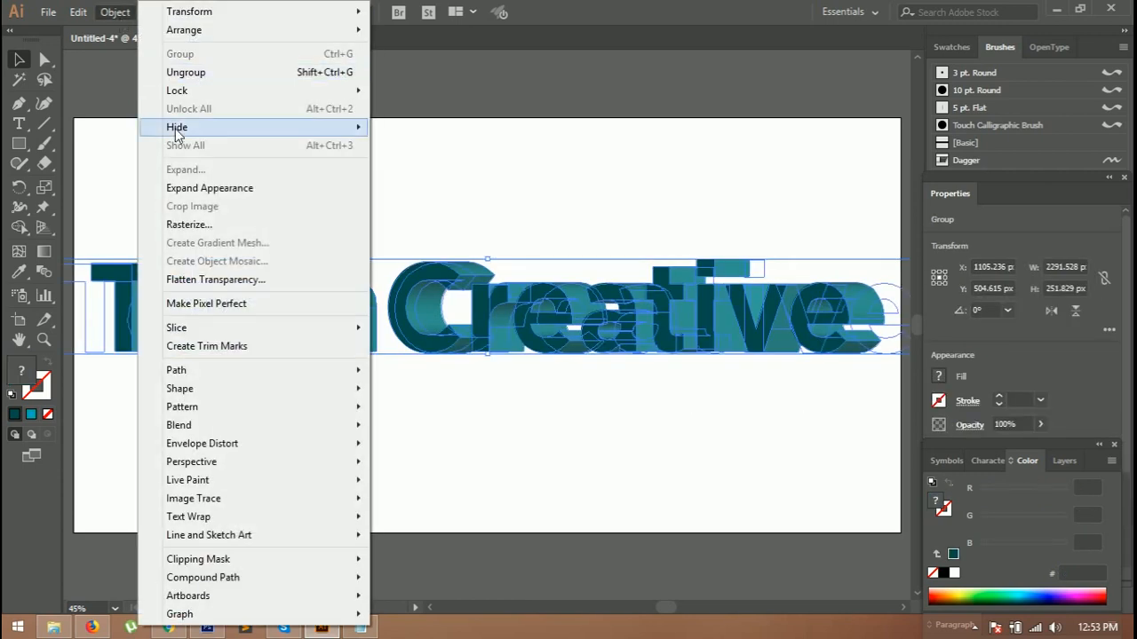
{"action": "left_click", "coordinate": [203, 188]}
{"action": "left_click", "coordinate": [120, 12]}
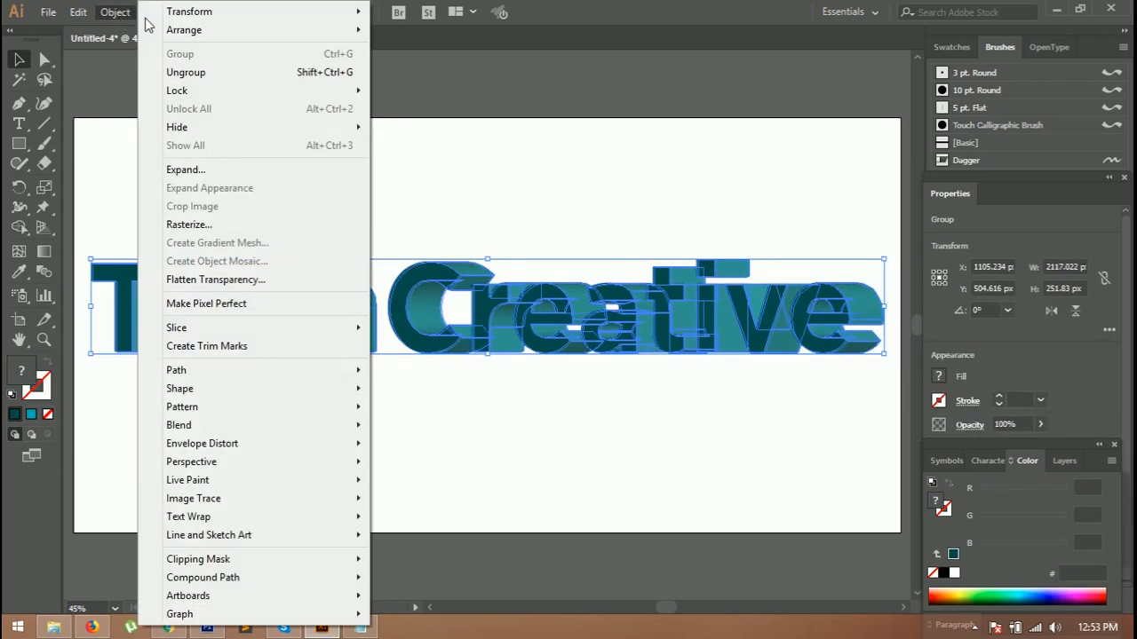
{"action": "left_click", "coordinate": [417, 183]}
{"action": "mouse_move", "coordinate": [415, 331]}
{"action": "left_mouse_down"}
{"action": "mouse_move", "coordinate": [417, 364]}
{"action": "mouse_move", "coordinate": [419, 311]}
{"action": "mouse_move", "coordinate": [411, 325]}
{"action": "left_mouse_up"}
{"action": "left_click", "coordinate": [543, 453]}
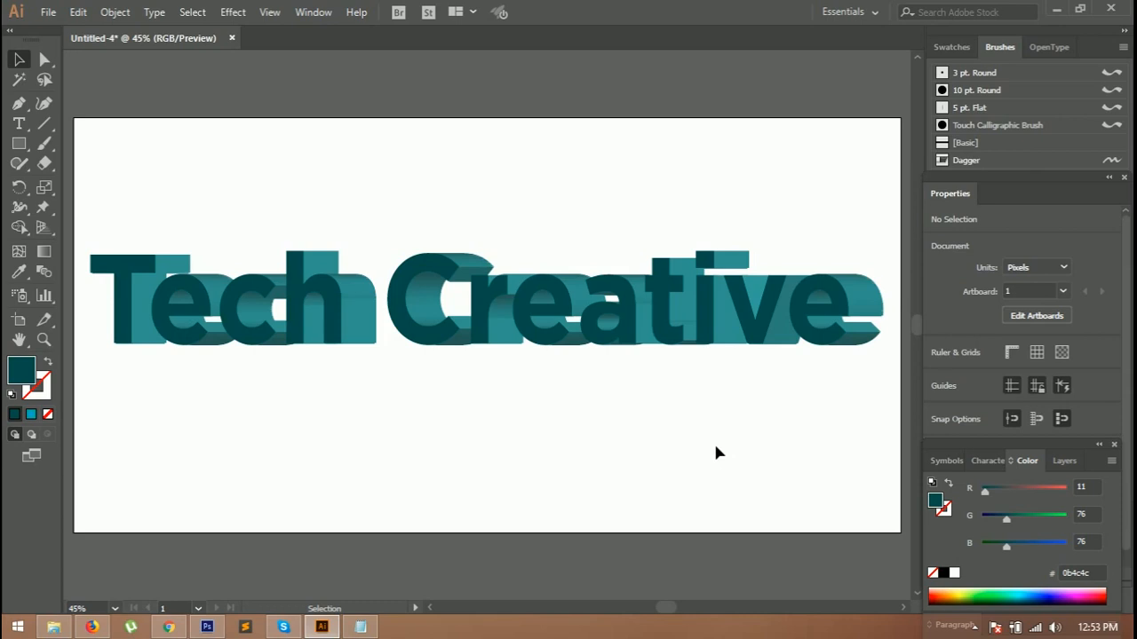
Step: Move the logo slightly lower on the artboard and deselect it
{"action": "left_click_drag", "start_coordinate": [624, 315], "coordinate": [620, 325]}
{"action": "left_click", "coordinate": [646, 521]}
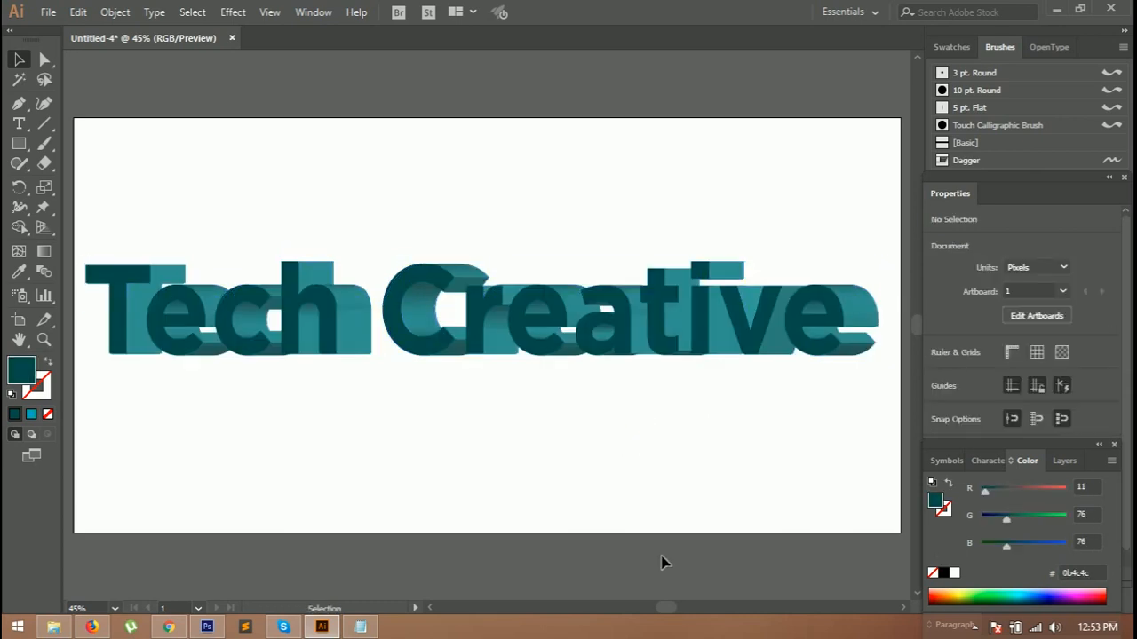
{"action": "left_click", "coordinate": [754, 509]}
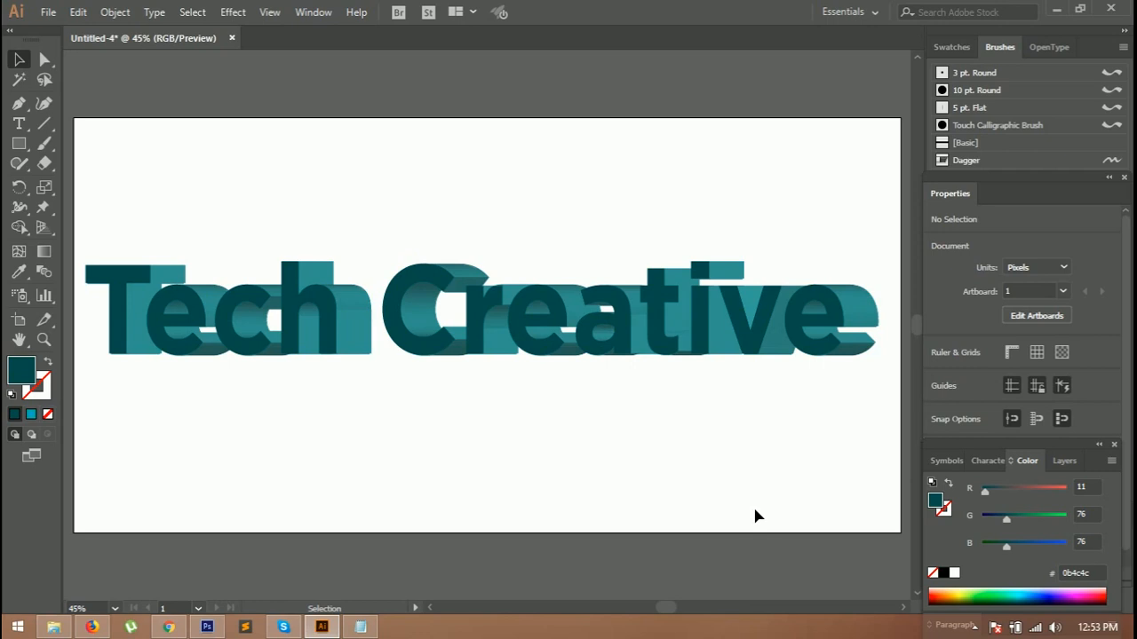